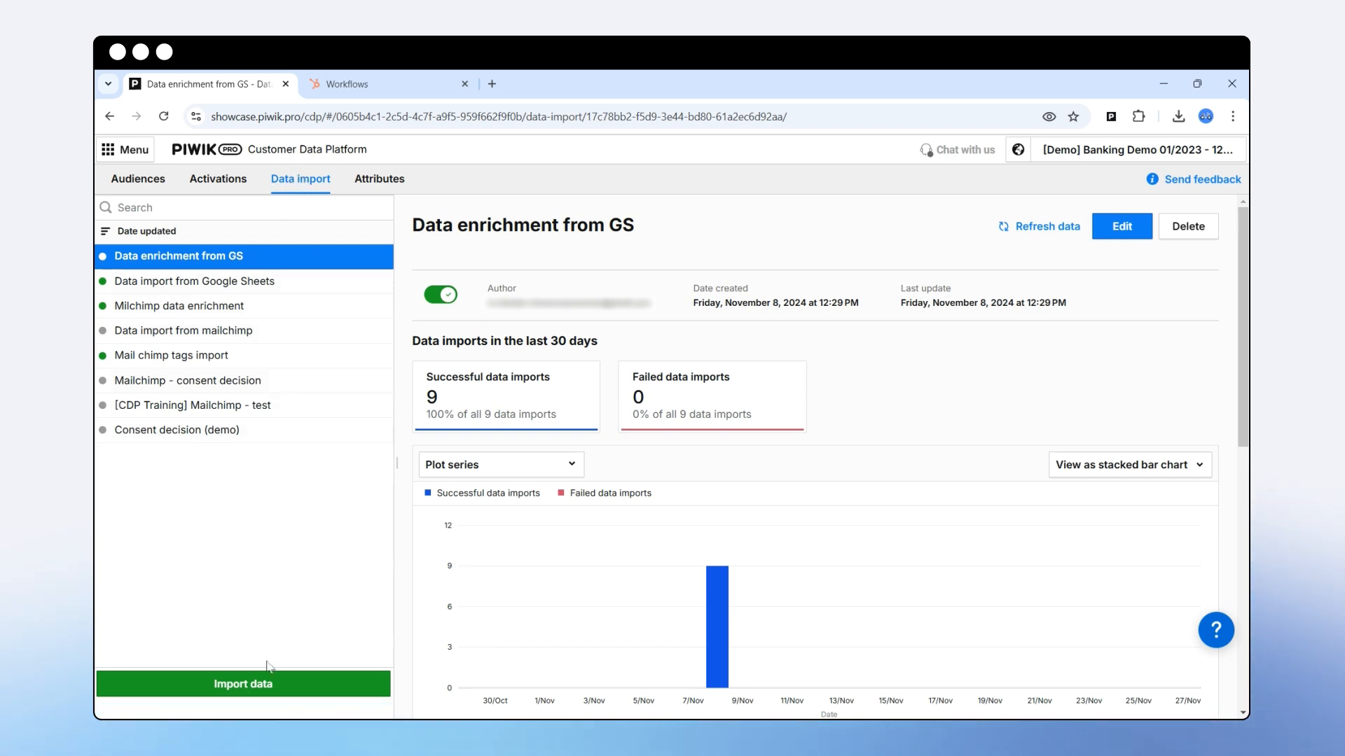
# Create a Piwik PRO webhook import named 'Profile enrichment with data from HubSpot' and select its webhook URL.
pyautogui.click(231, 685)
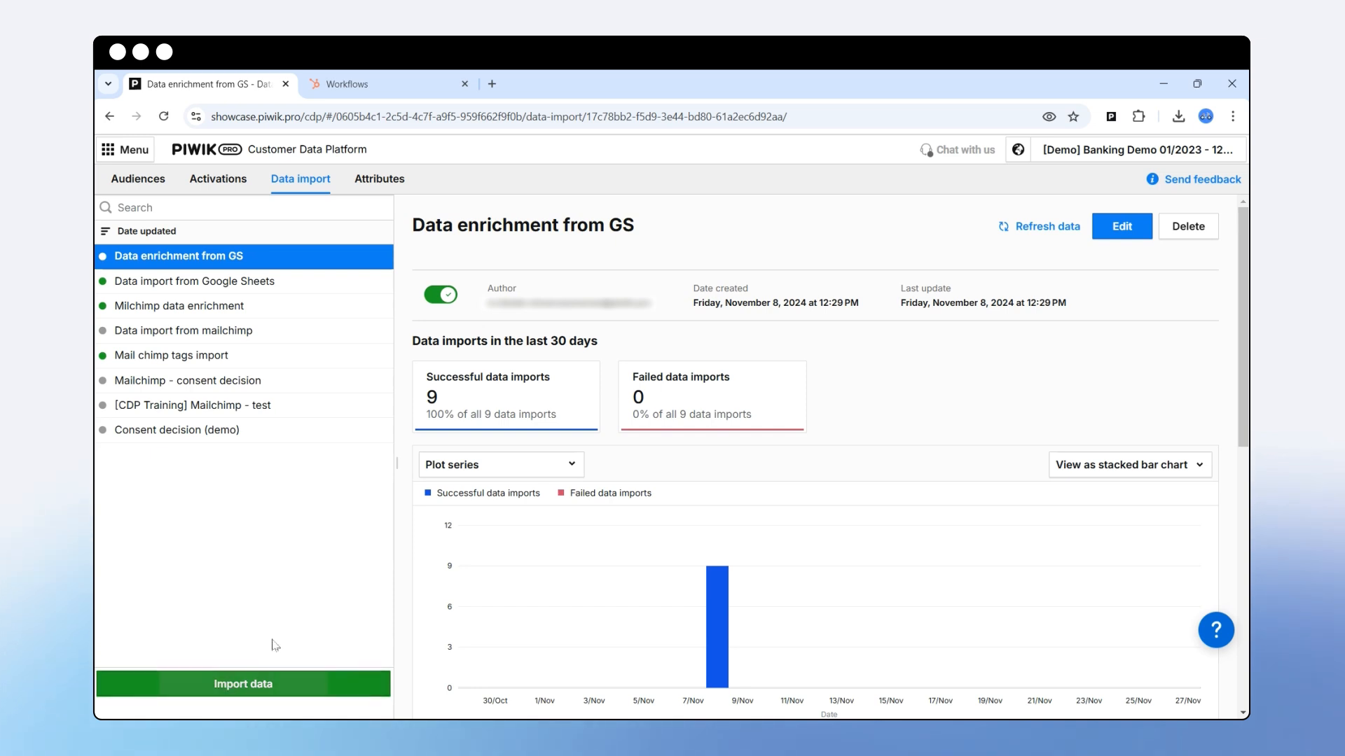
pyautogui.click(286, 267)
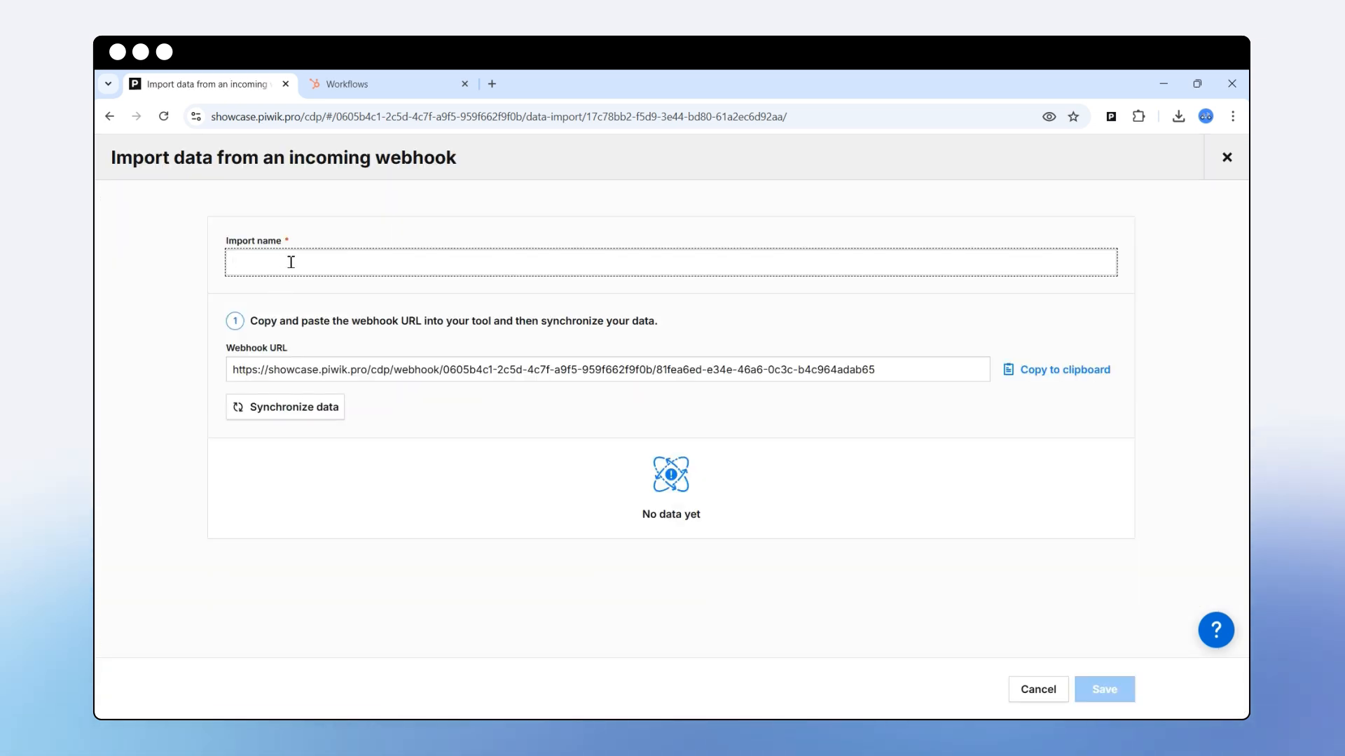
pyautogui.write('Profile enrichment with data from HubSpot')
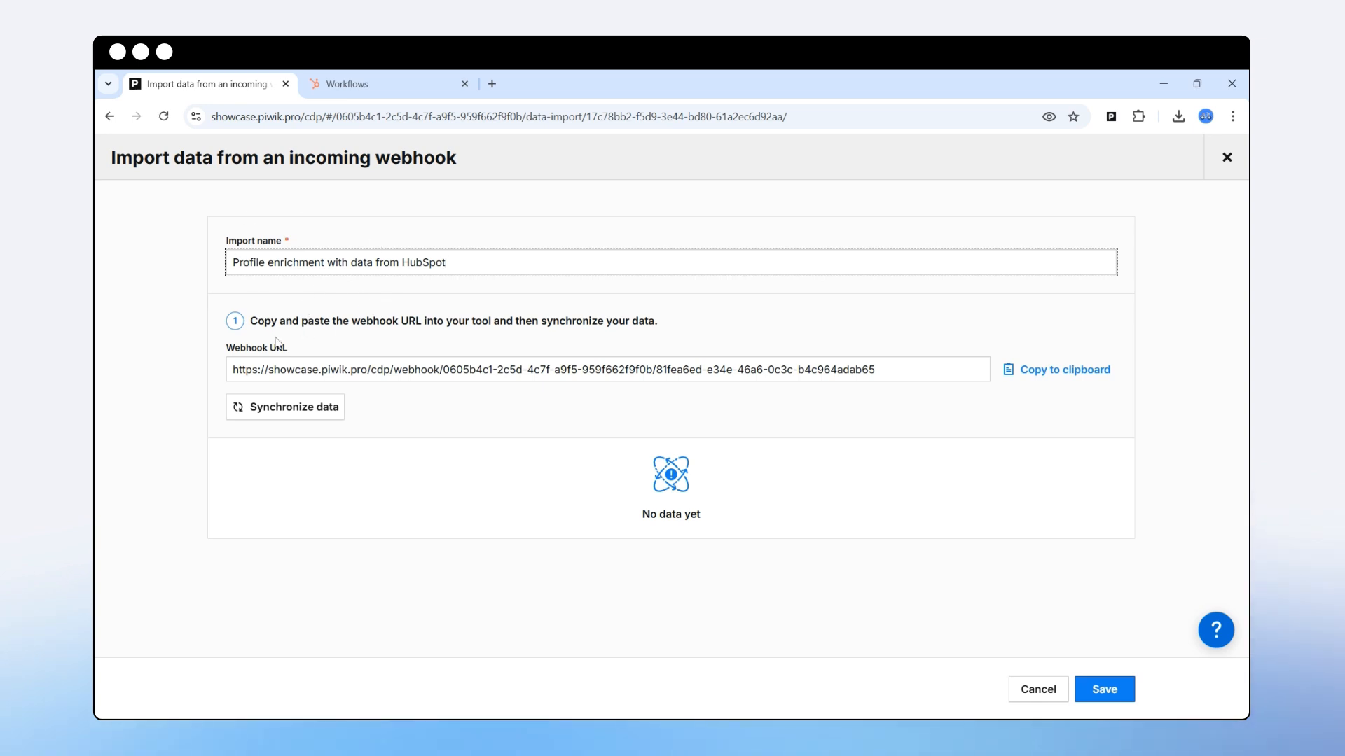
pyautogui.click(250, 375)
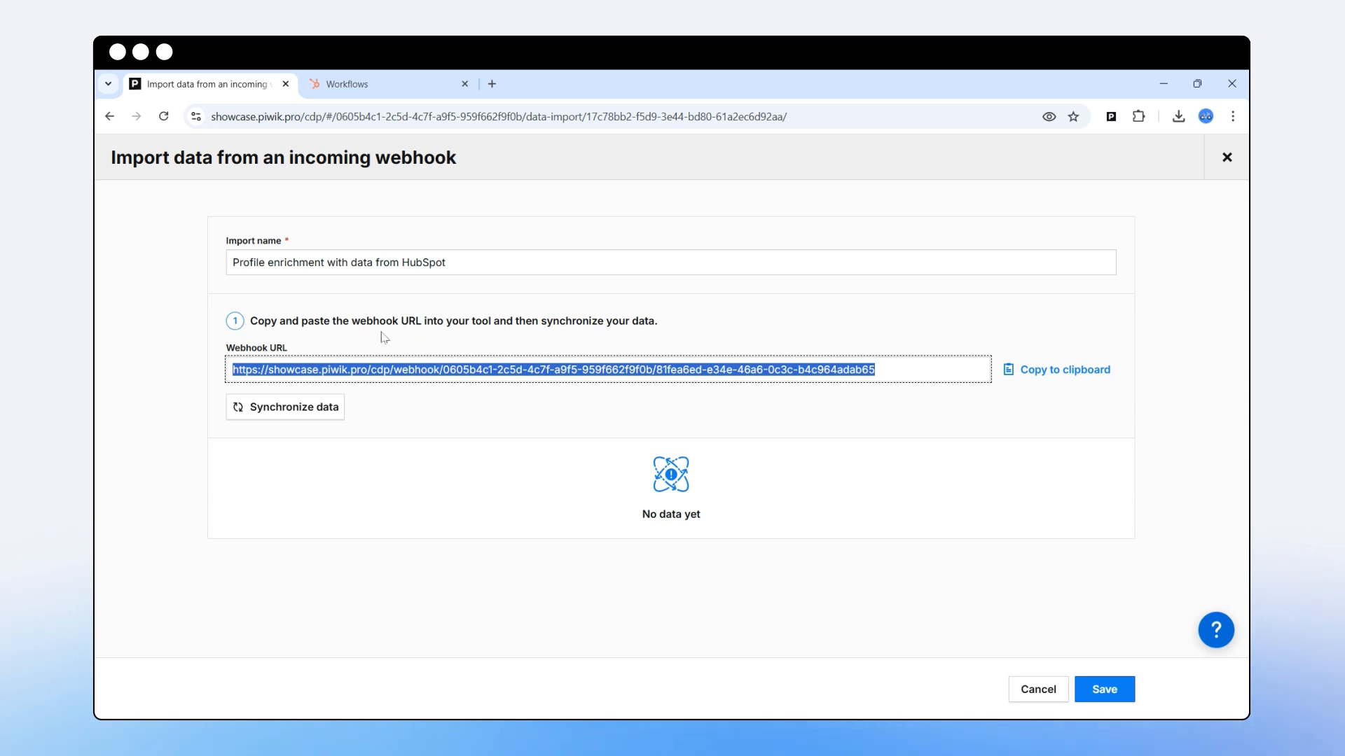
pyautogui.click(348, 84)
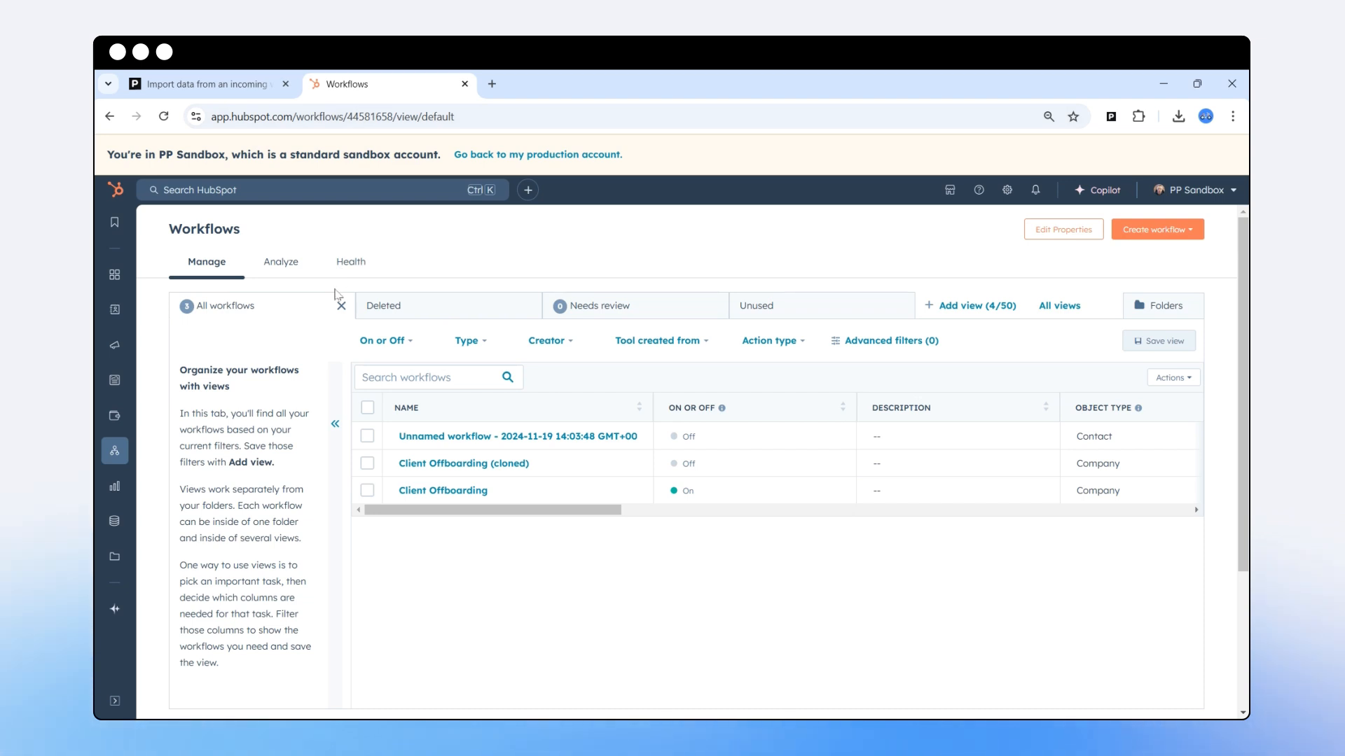
pyautogui.moveTo(171, 227); pyautogui.dragTo(260, 232)
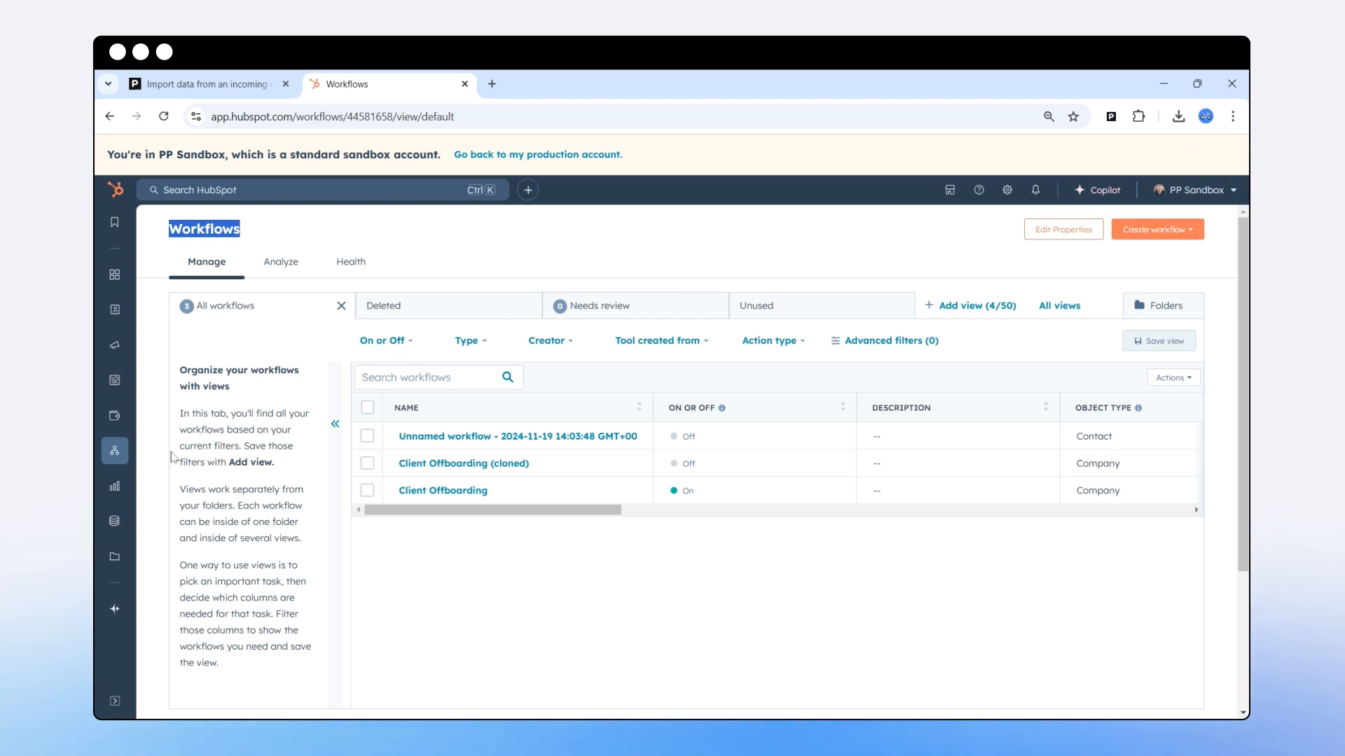
pyautogui.moveTo(117, 349)
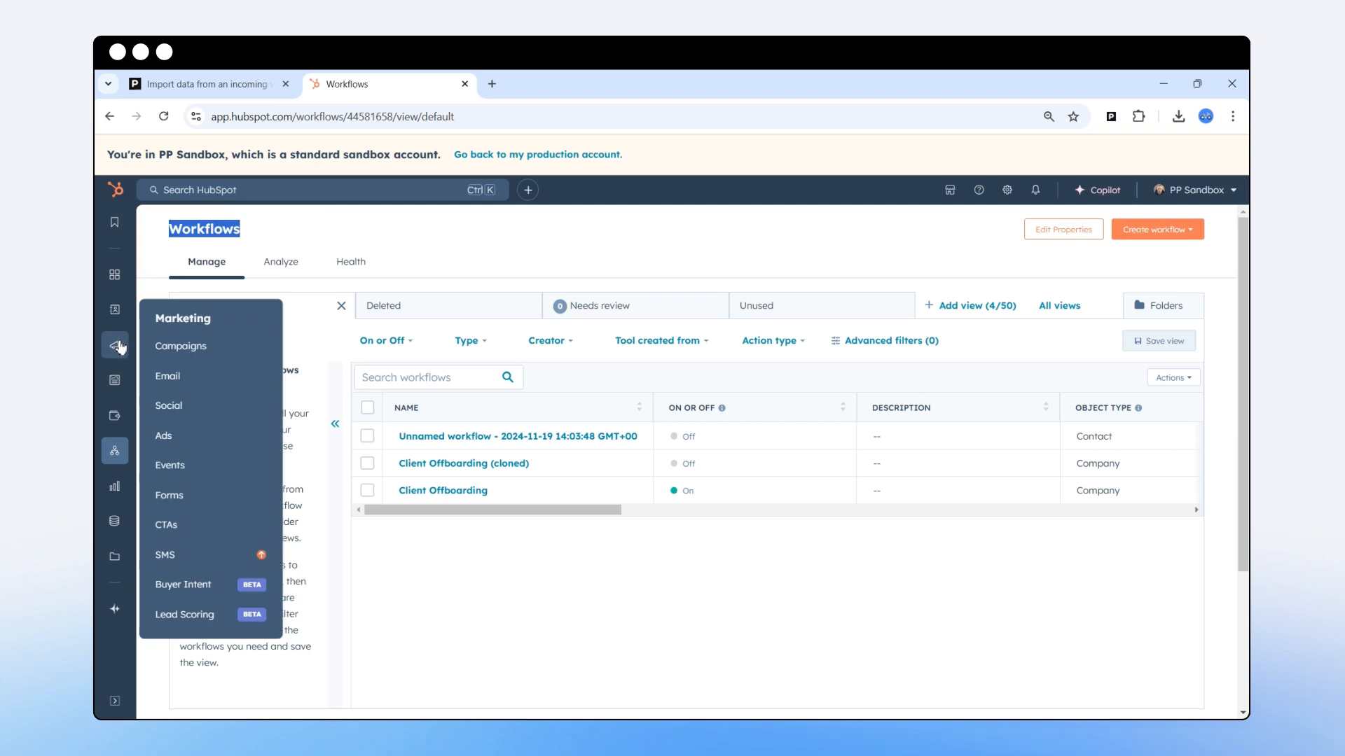
pyautogui.moveTo(124, 462)
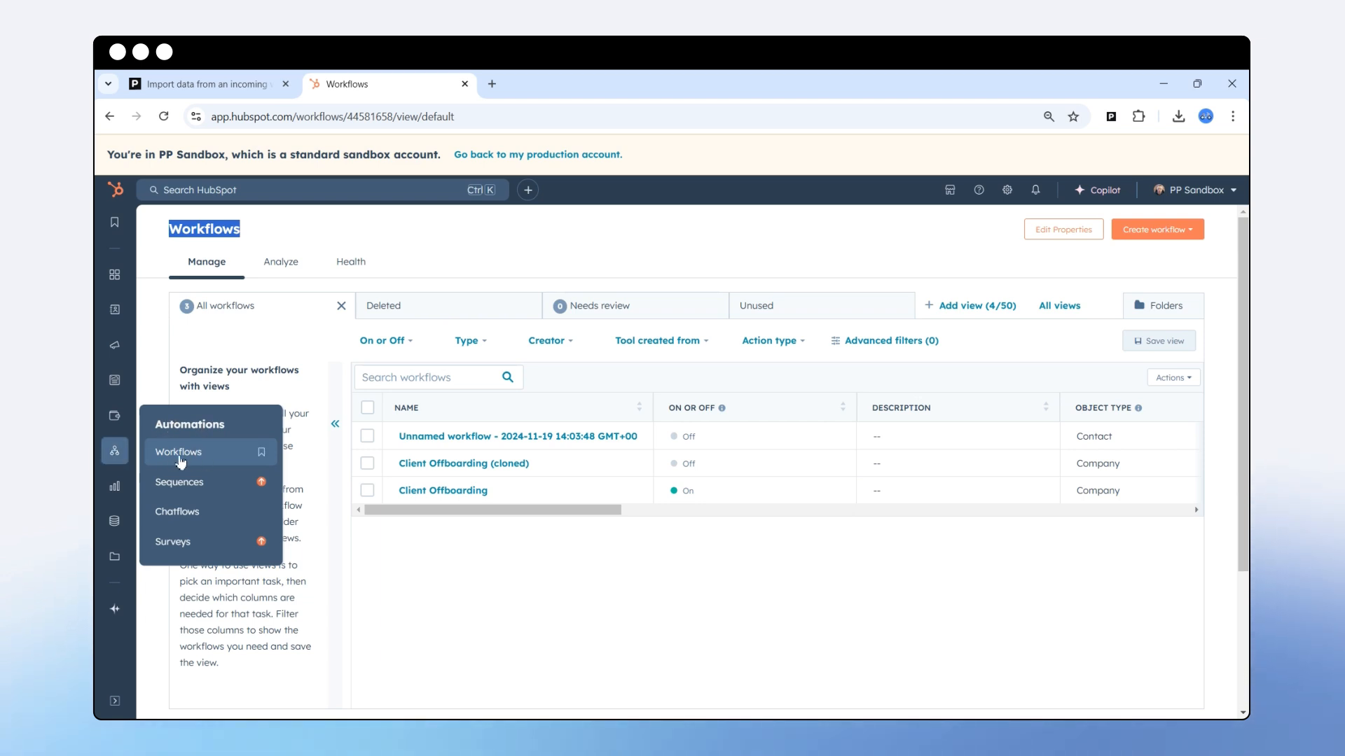
pyautogui.click(274, 232)
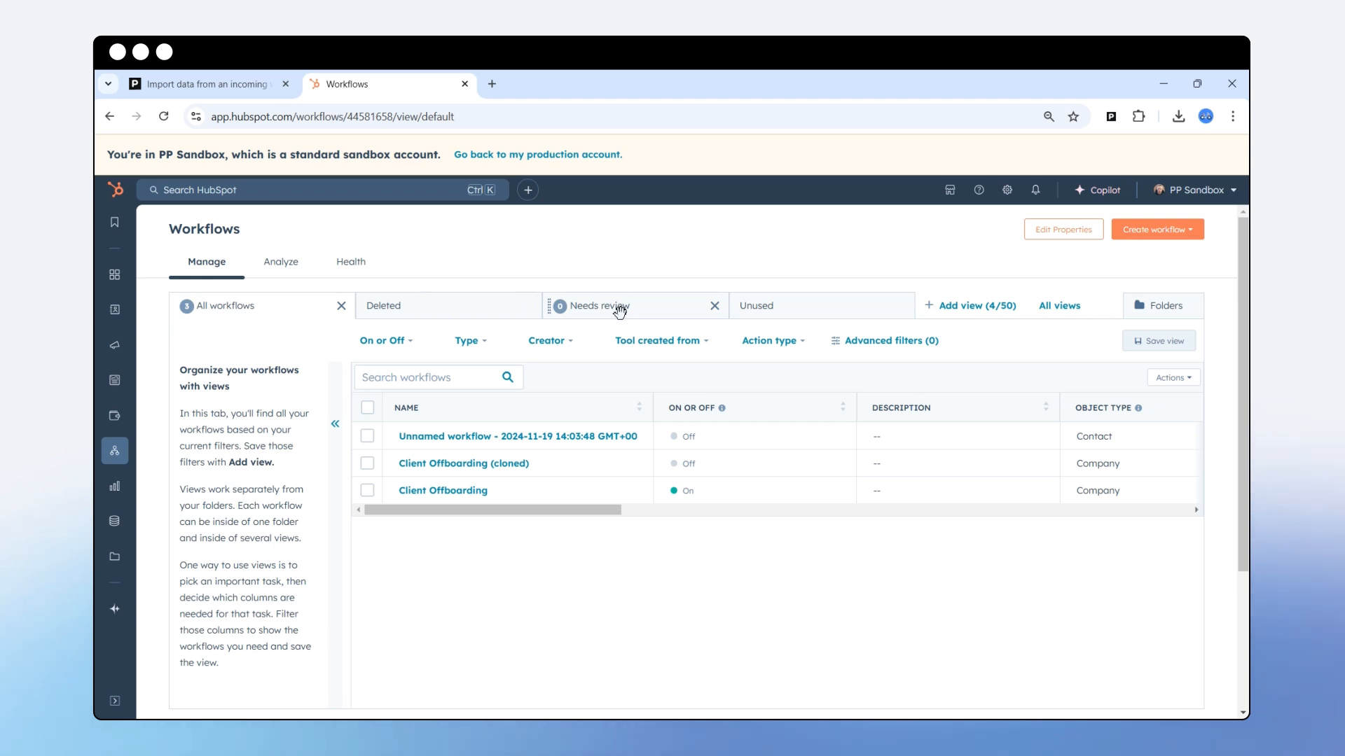
# Create a contact-based blank workflow from scratch and continue to its editor.
pyautogui.click(1157, 235)
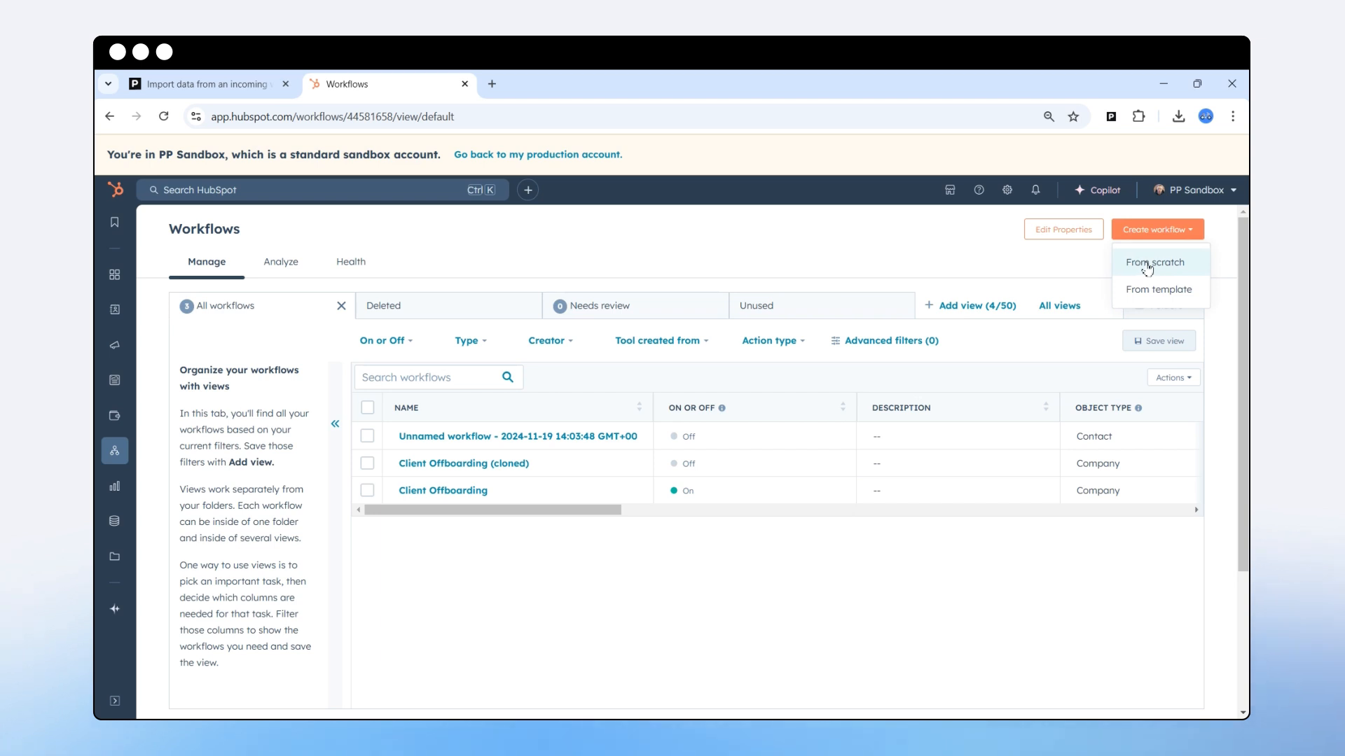
pyautogui.click(1147, 265)
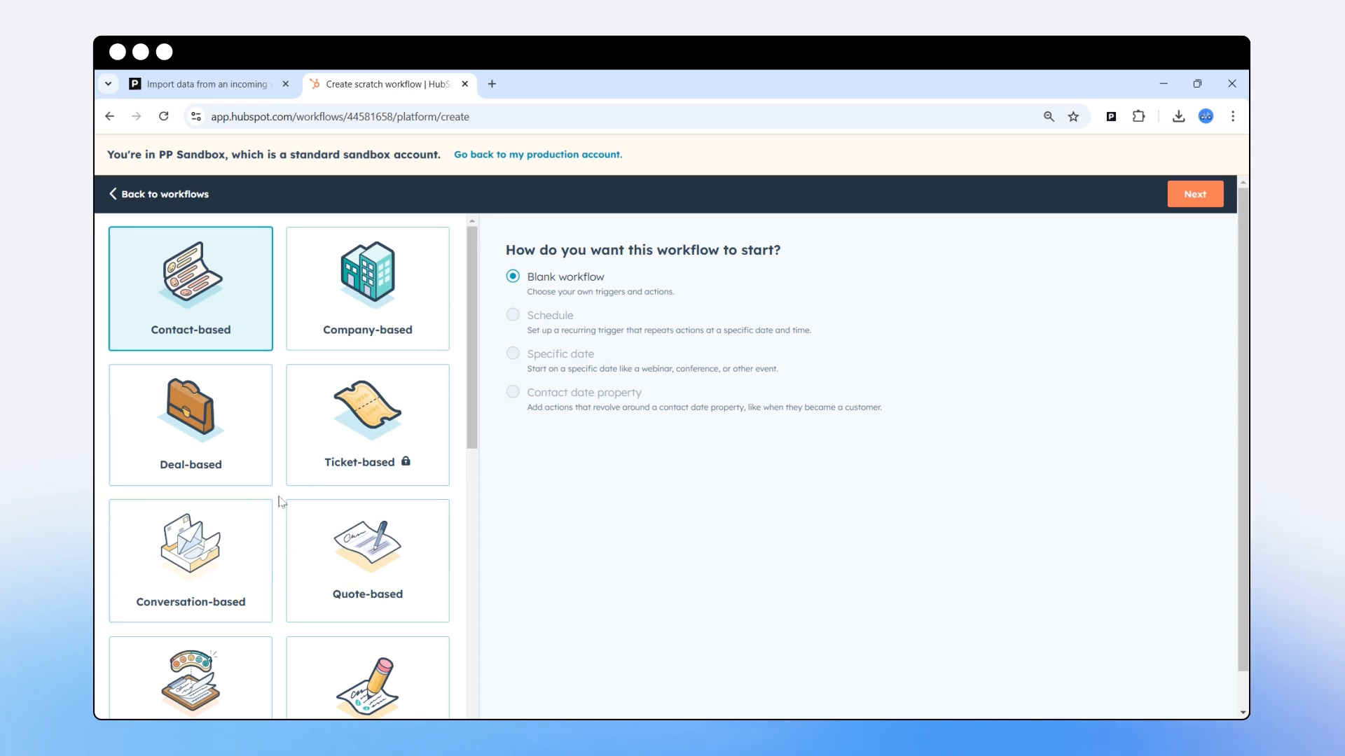
pyautogui.click(203, 291)
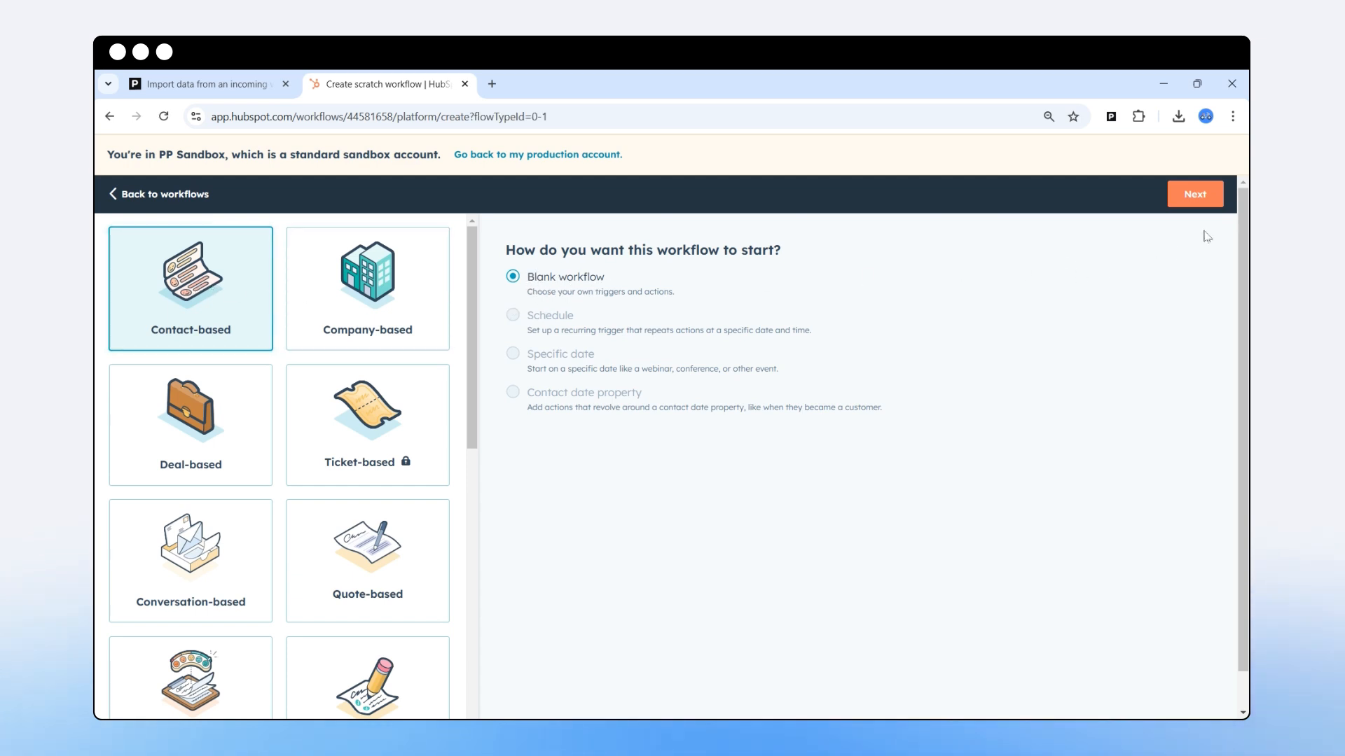
pyautogui.click(1197, 198)
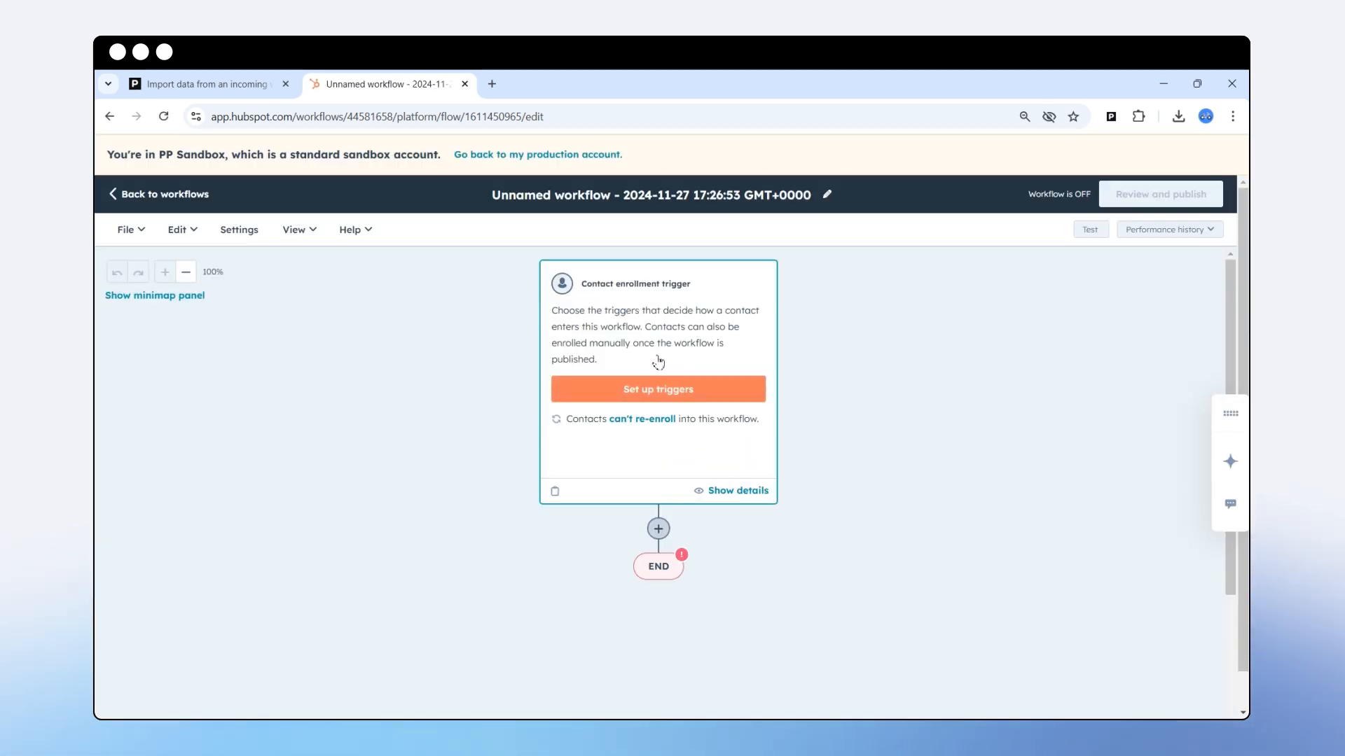
# Set the workflow's enrollment trigger type to 'When filter criteria is met'.
pyautogui.click(651, 398)
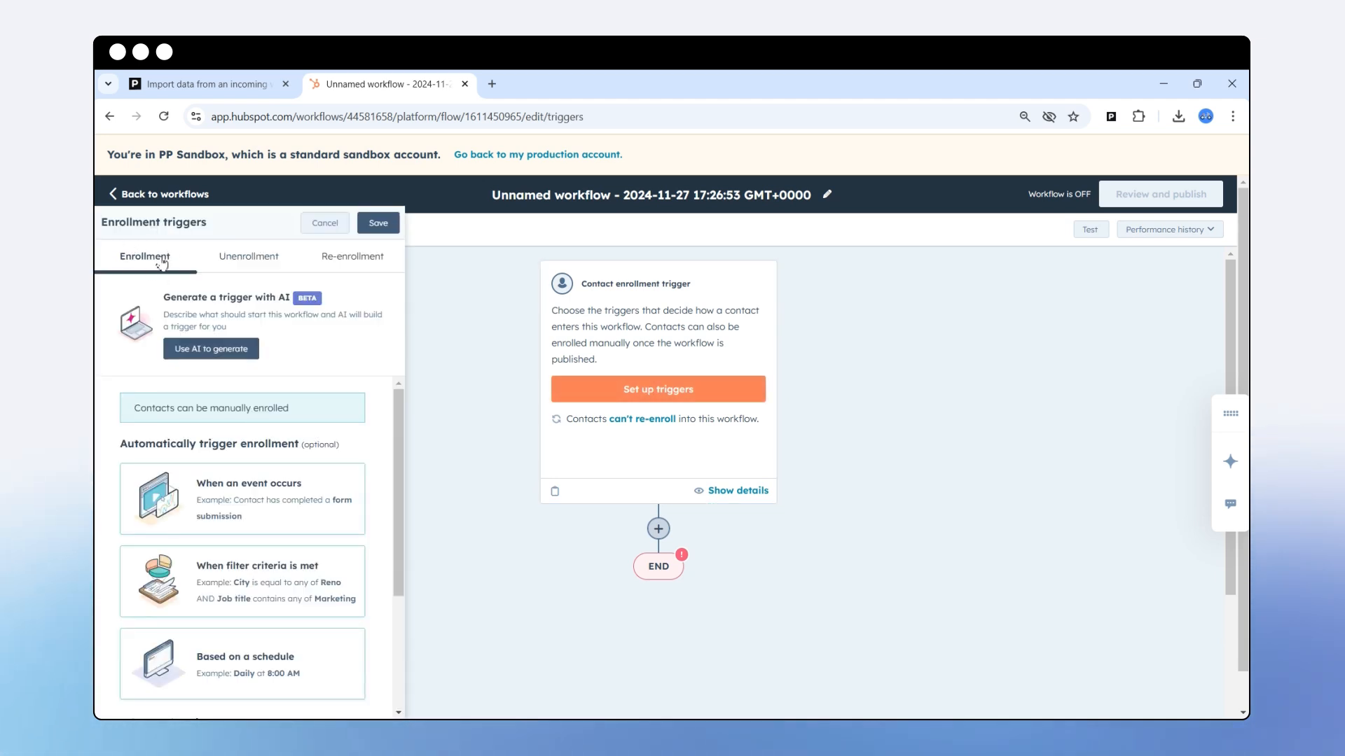
pyautogui.scroll(-1, 225, 480)
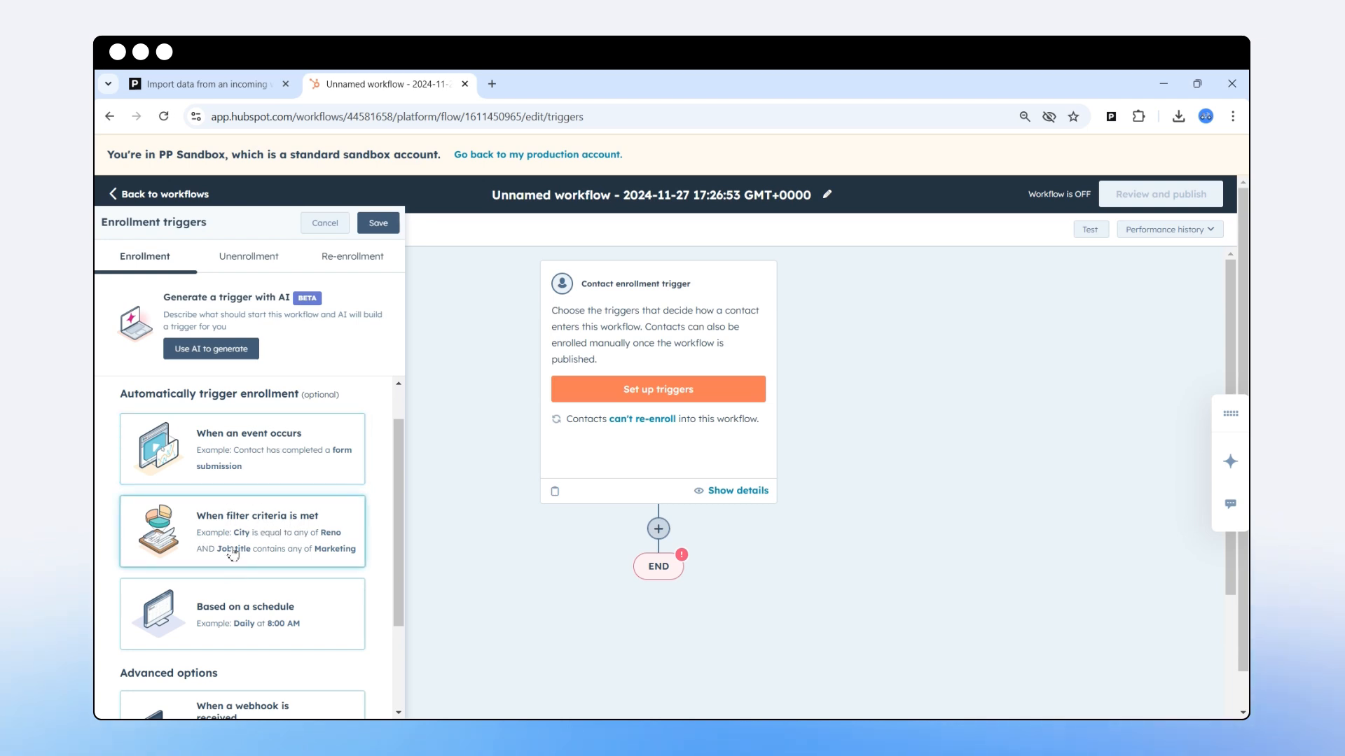
pyautogui.scroll(-1, 274, 562)
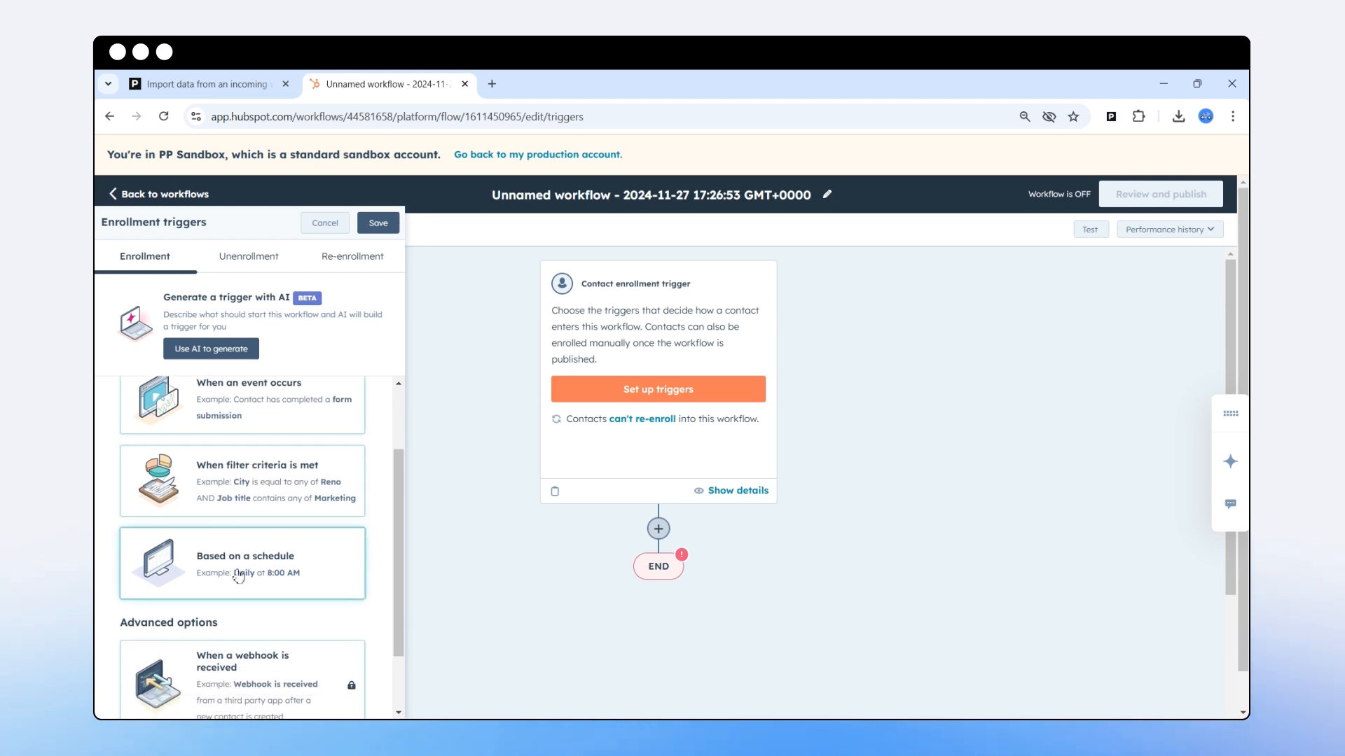
pyautogui.scroll(-2, 235, 578)
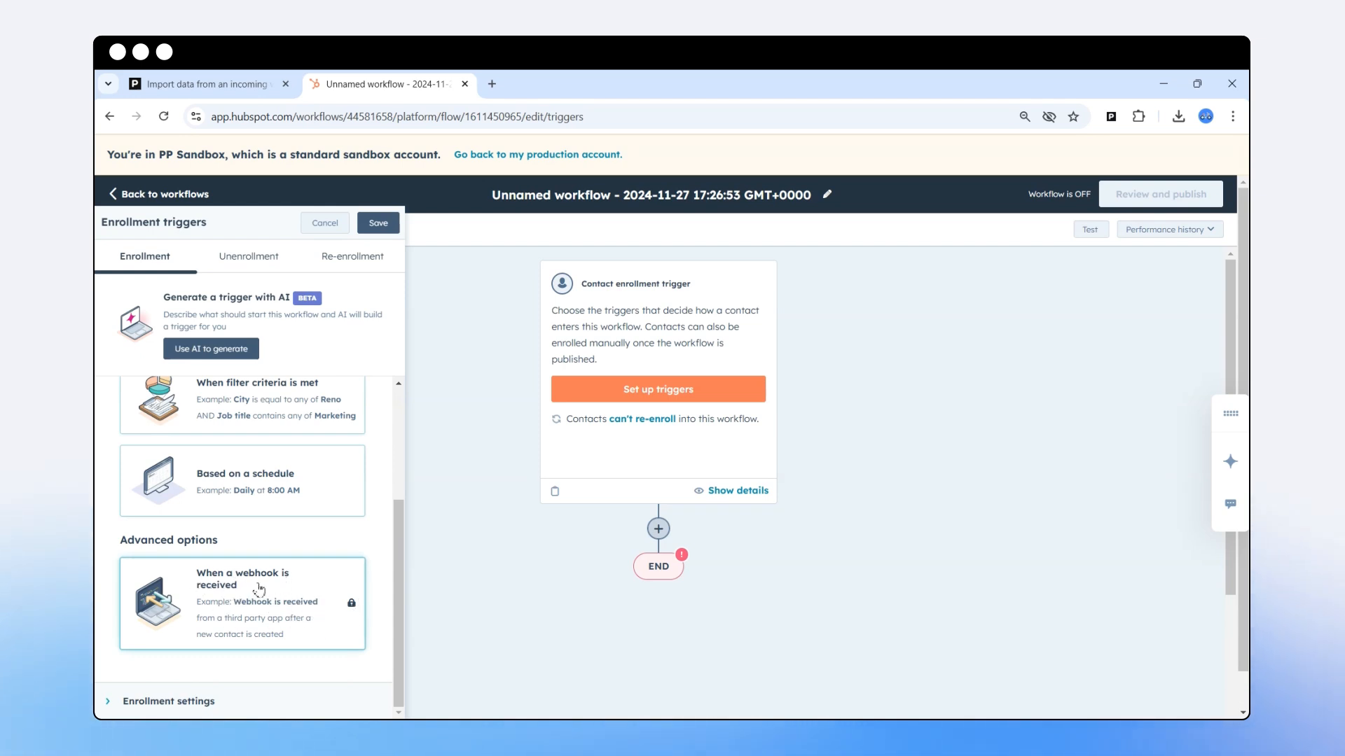
pyautogui.scroll(1, 277, 592)
pyautogui.scroll(2, 277, 585)
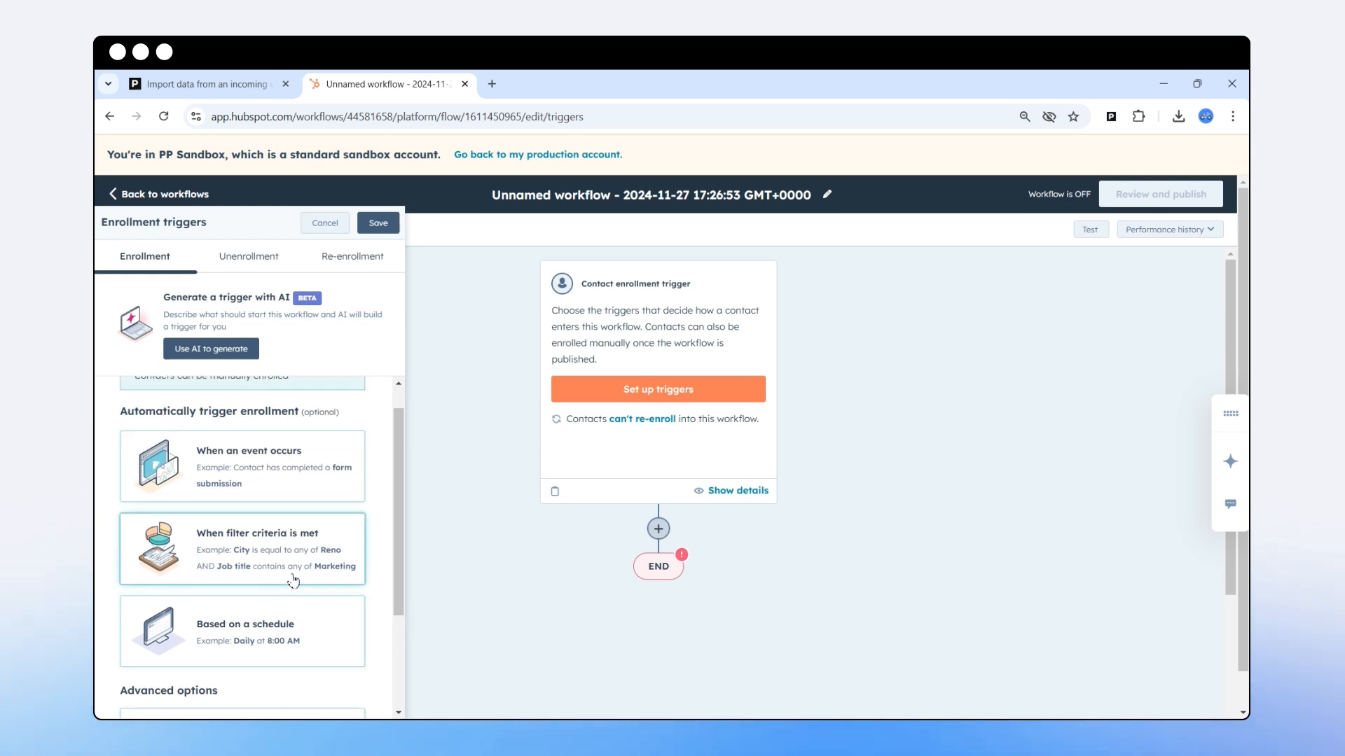
pyautogui.click(262, 544)
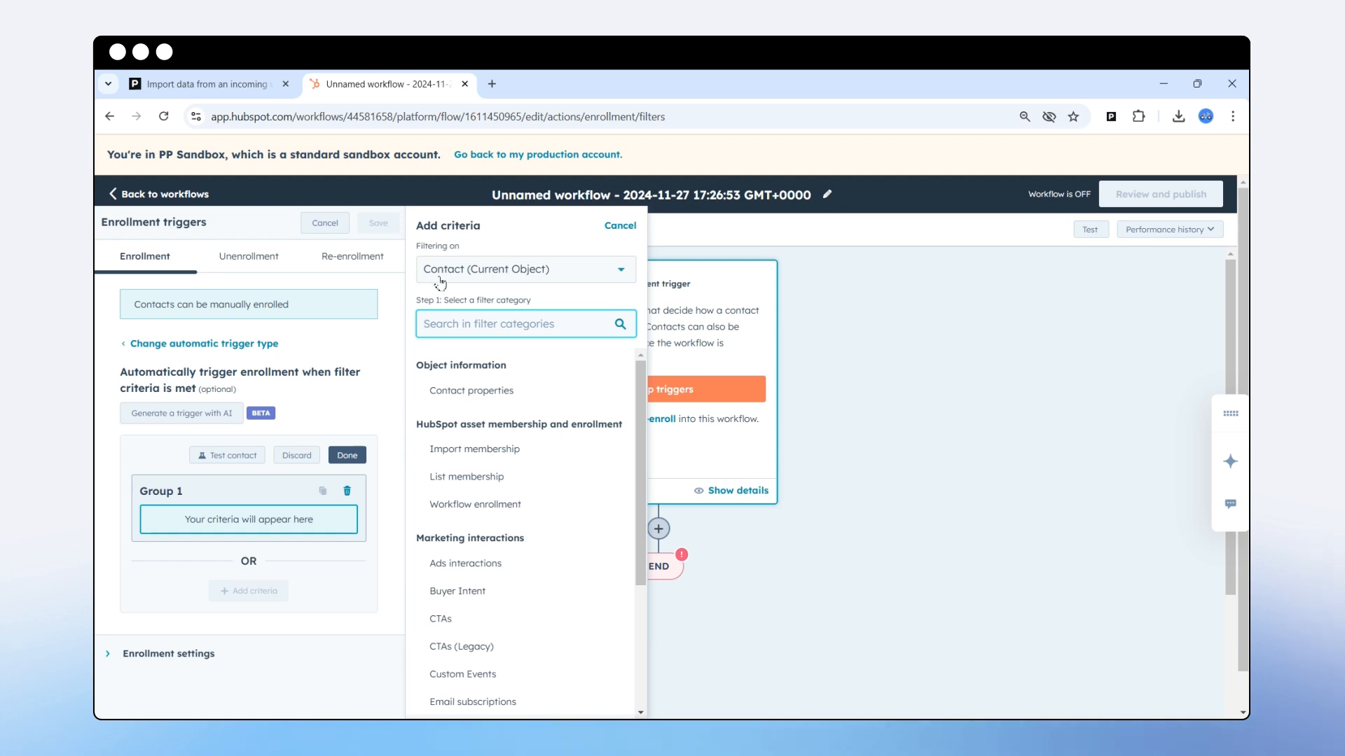
# Add the contact property Lifecycle stage as a filter criterion in Group 1.
pyautogui.click(544, 278)
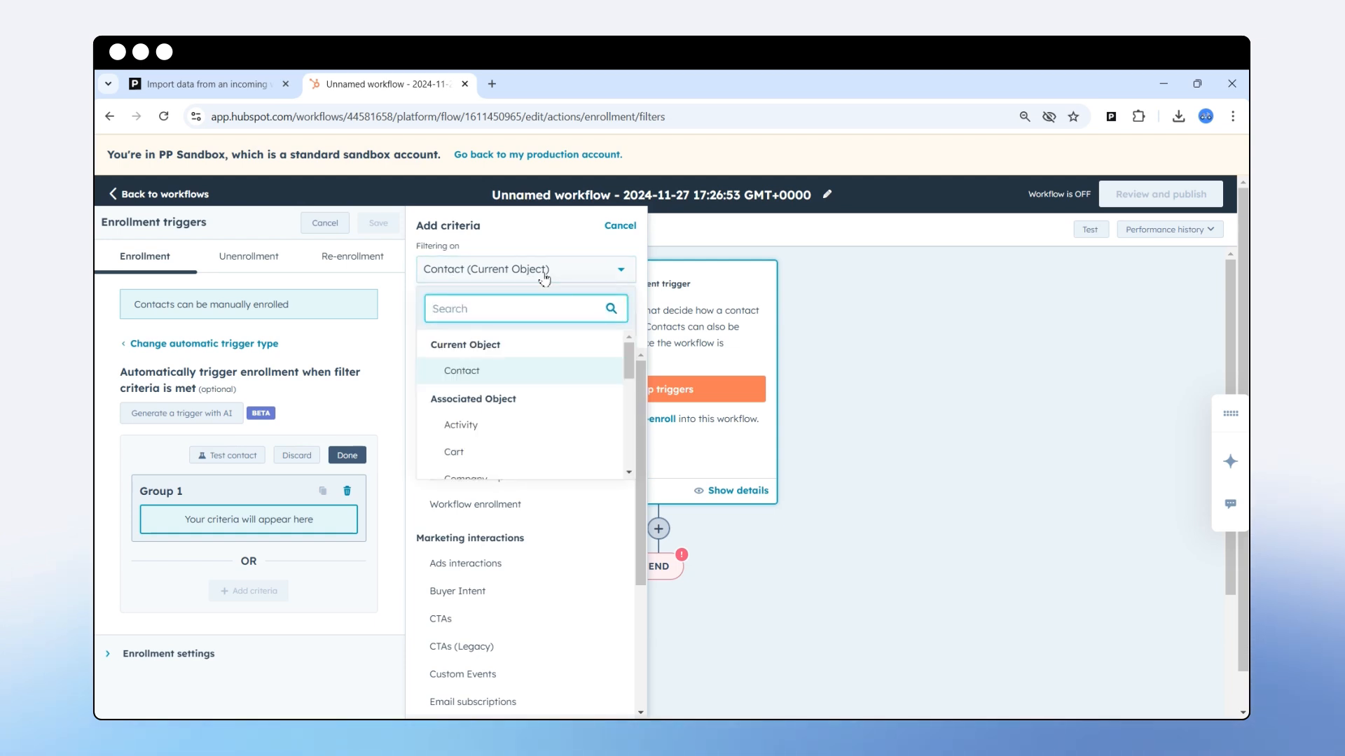
pyautogui.scroll(-2, 528, 420)
pyautogui.scroll(2, 536, 423)
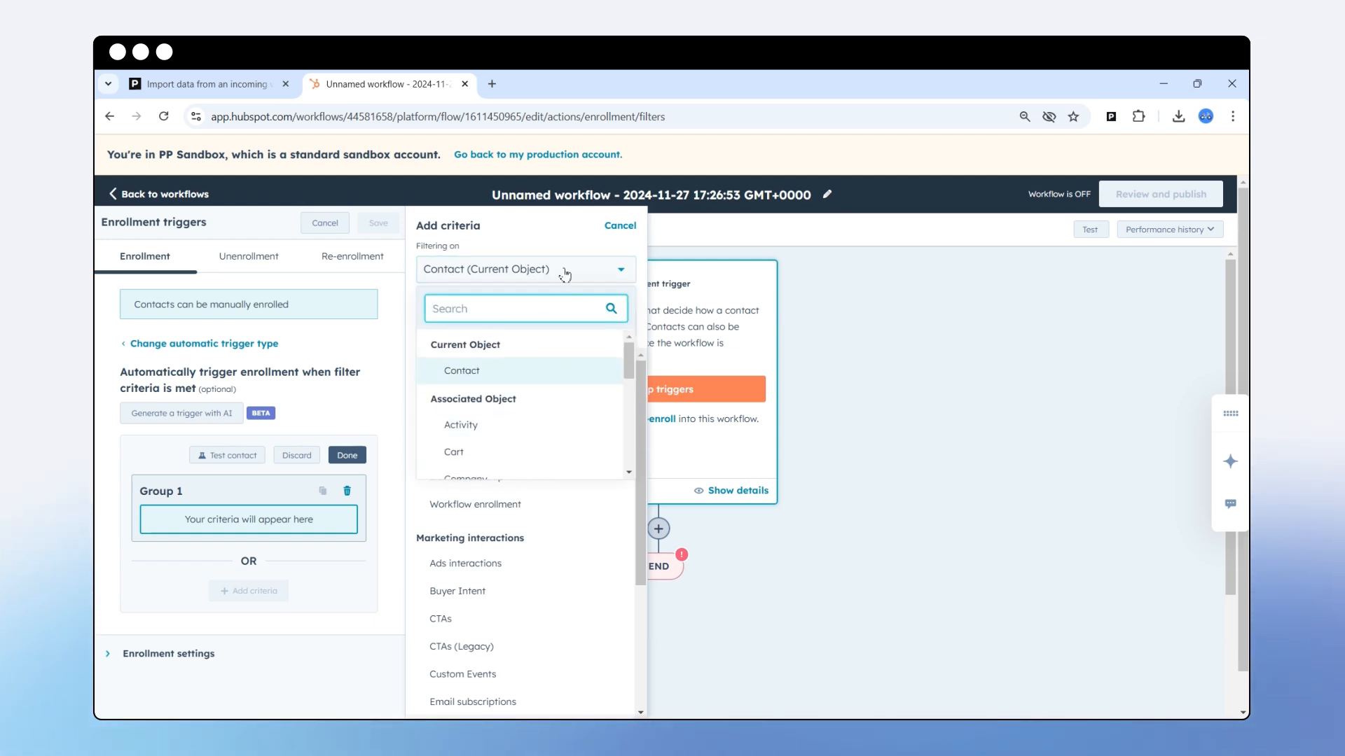
pyautogui.click(540, 244)
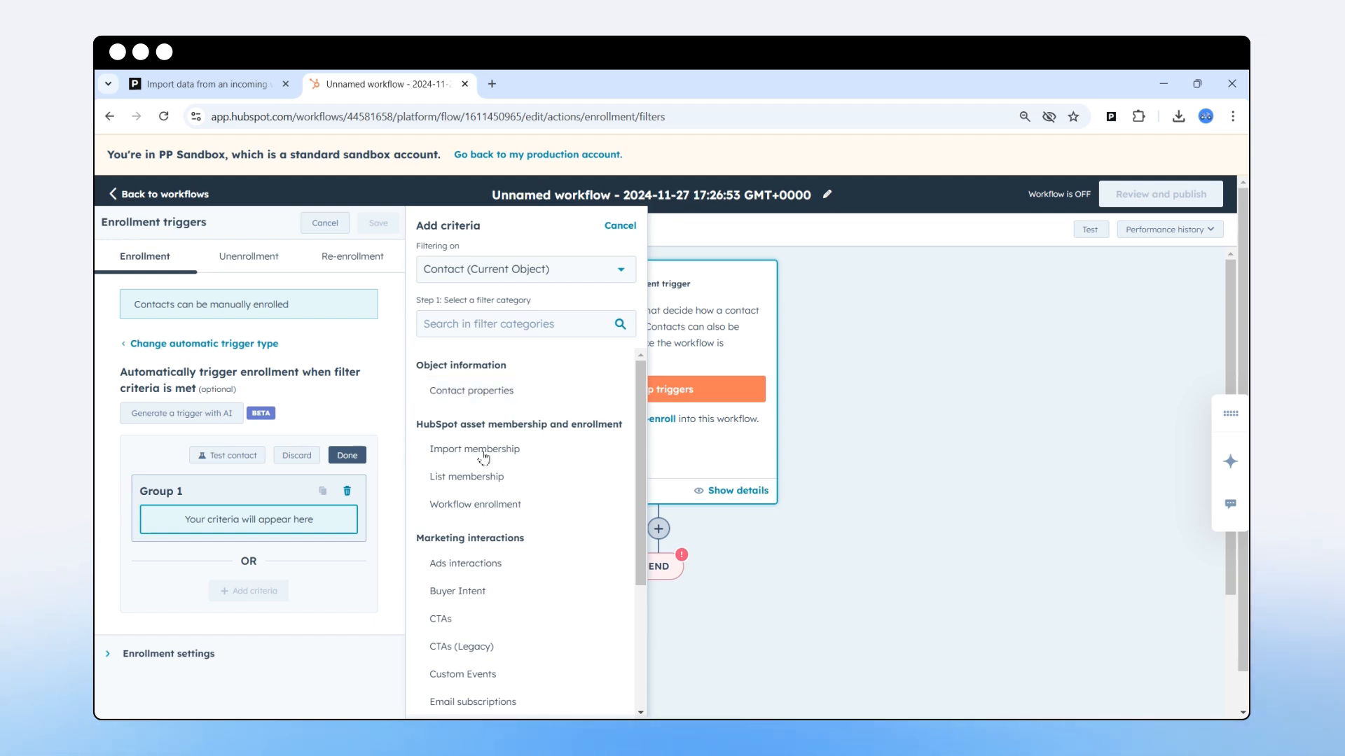
pyautogui.click(482, 394)
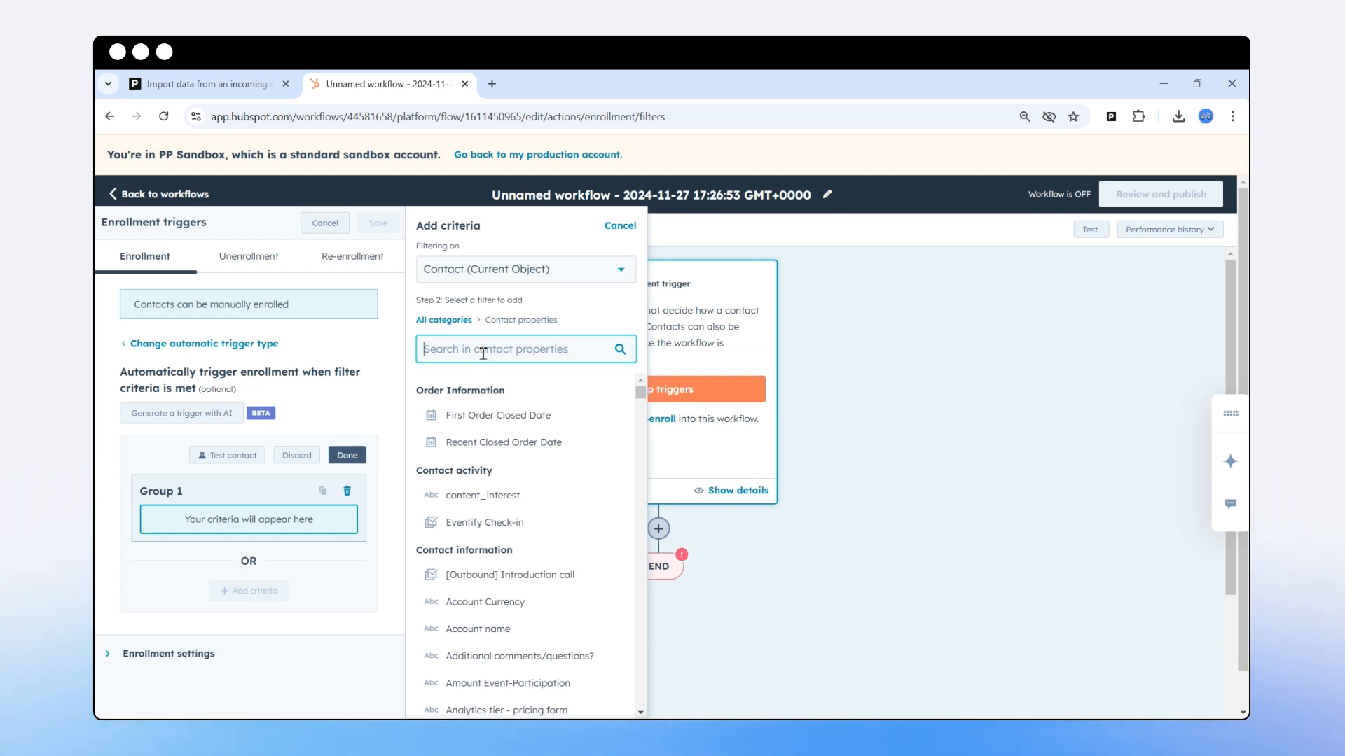
pyautogui.write('lifecycle')
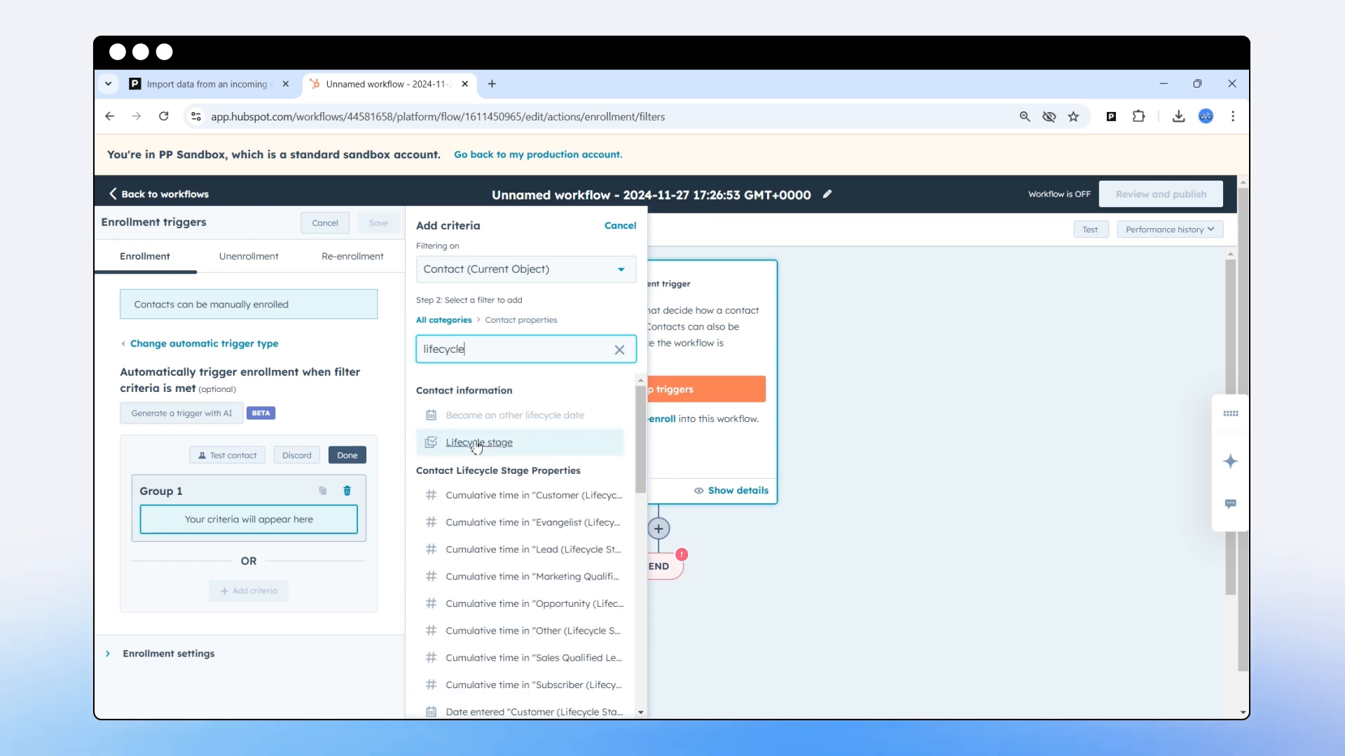
pyautogui.click(477, 443)
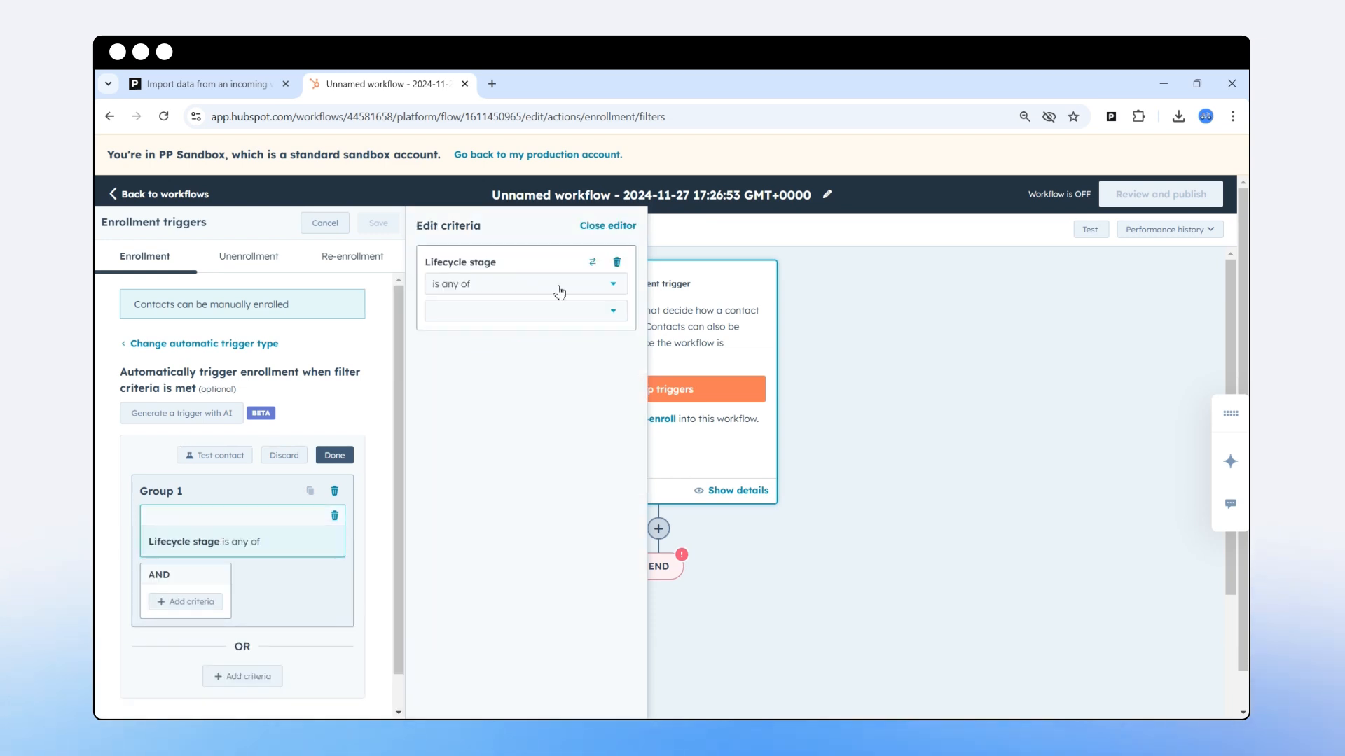
# Select all eight lifecycle stages, Subscriber through Other, as the filter values.
pyautogui.click(541, 308)
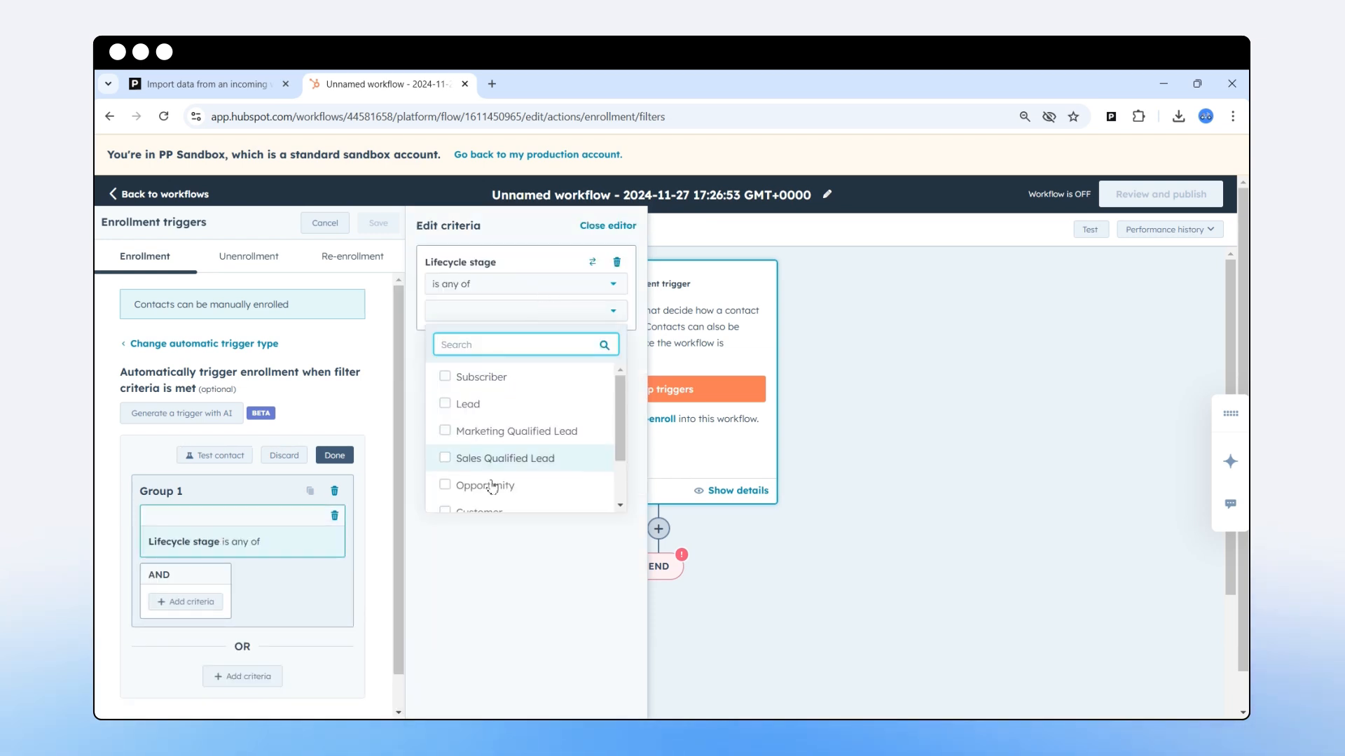
pyautogui.click(460, 385)
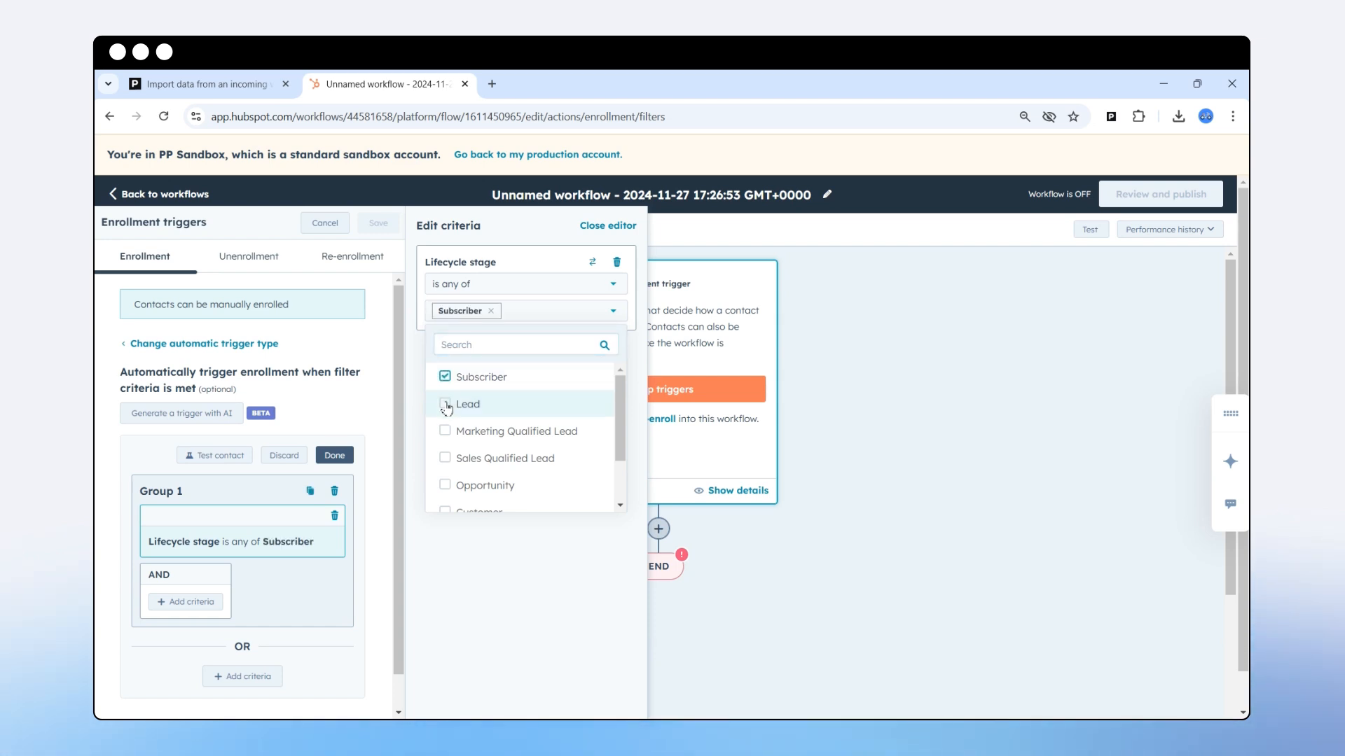
pyautogui.click(448, 407)
pyautogui.click(446, 435)
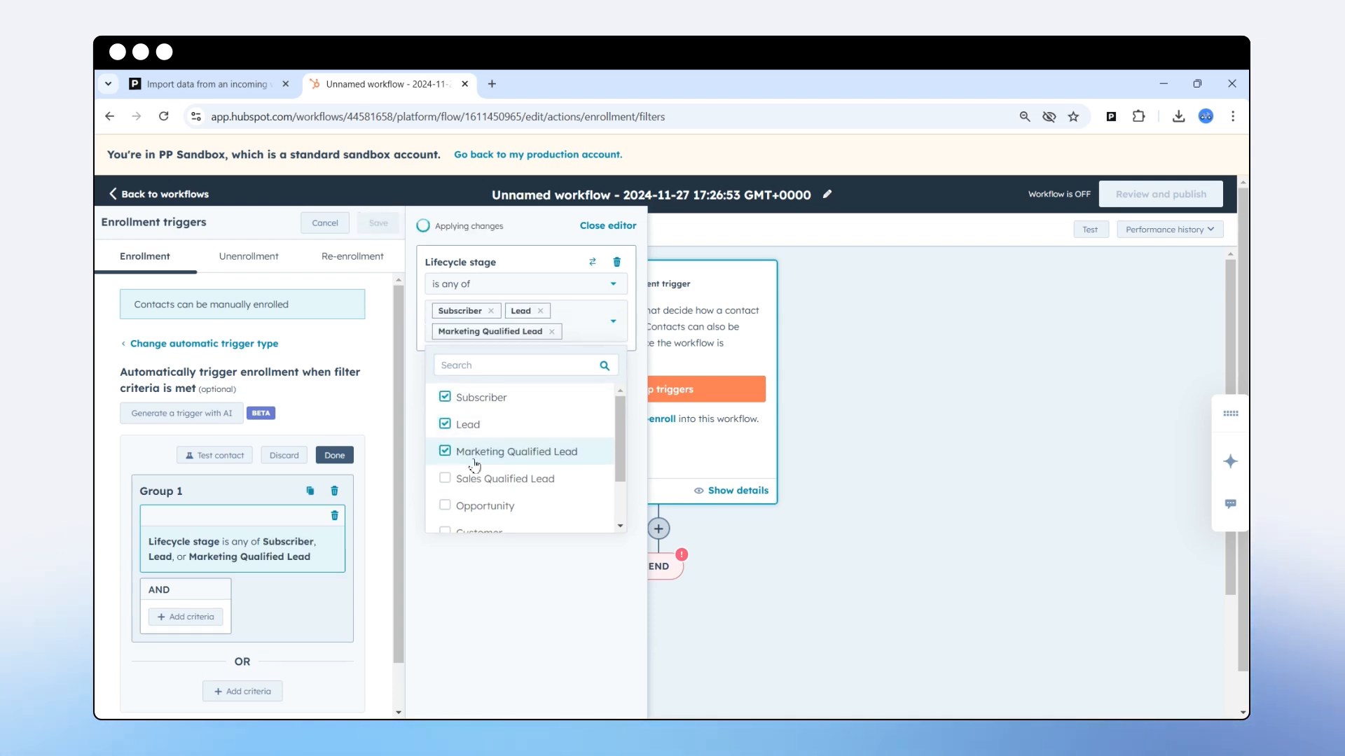
pyautogui.click(445, 482)
pyautogui.click(452, 477)
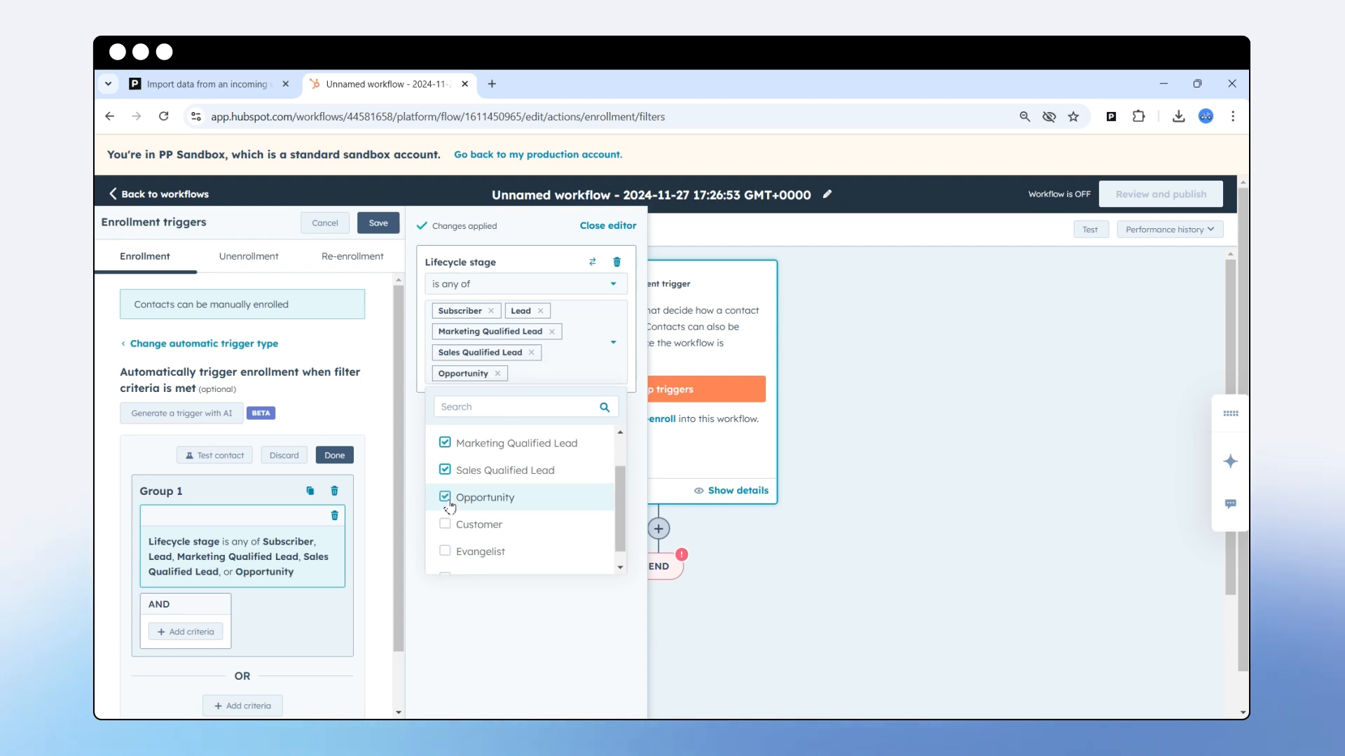
pyautogui.click(448, 527)
pyautogui.click(449, 552)
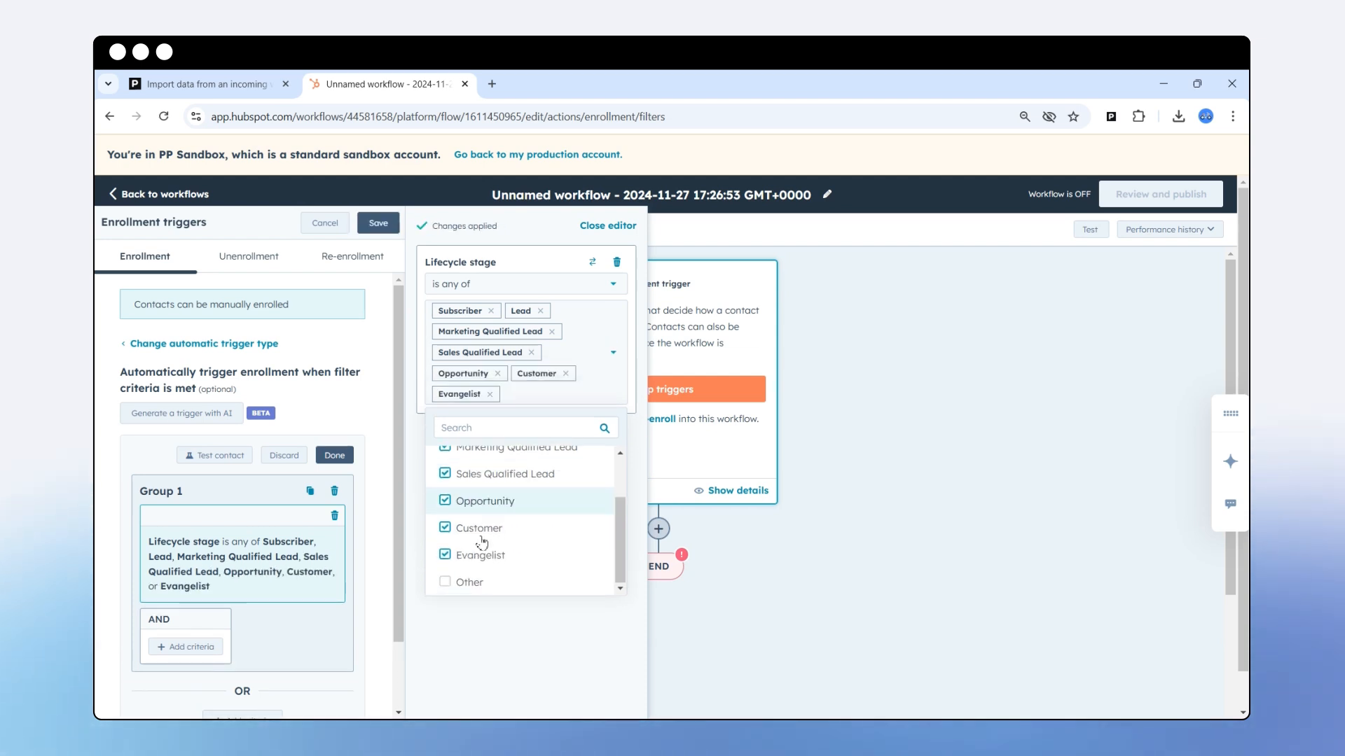
pyautogui.click(454, 580)
# Close the criteria editor and save the enrollment trigger.
pyautogui.scroll(2, 497, 576)
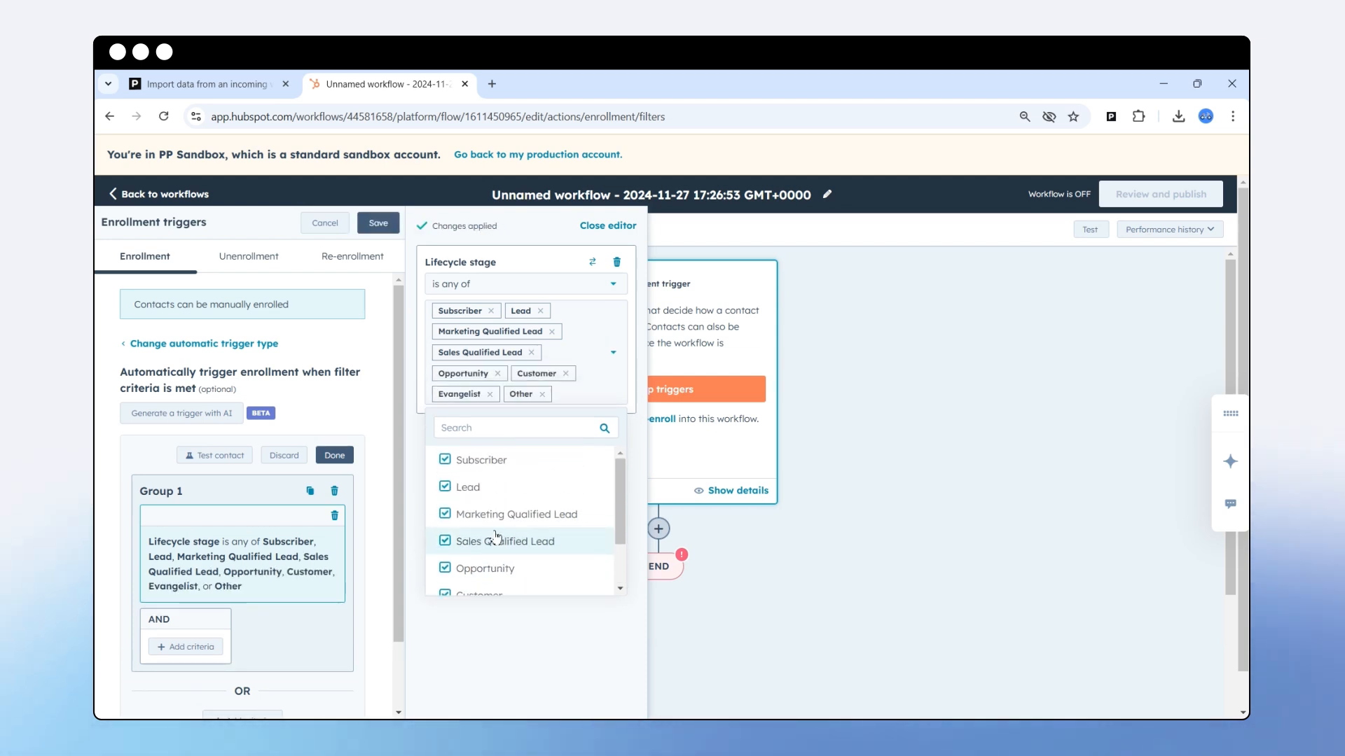
pyautogui.scroll(-2, 512, 481)
pyautogui.scroll(2, 510, 501)
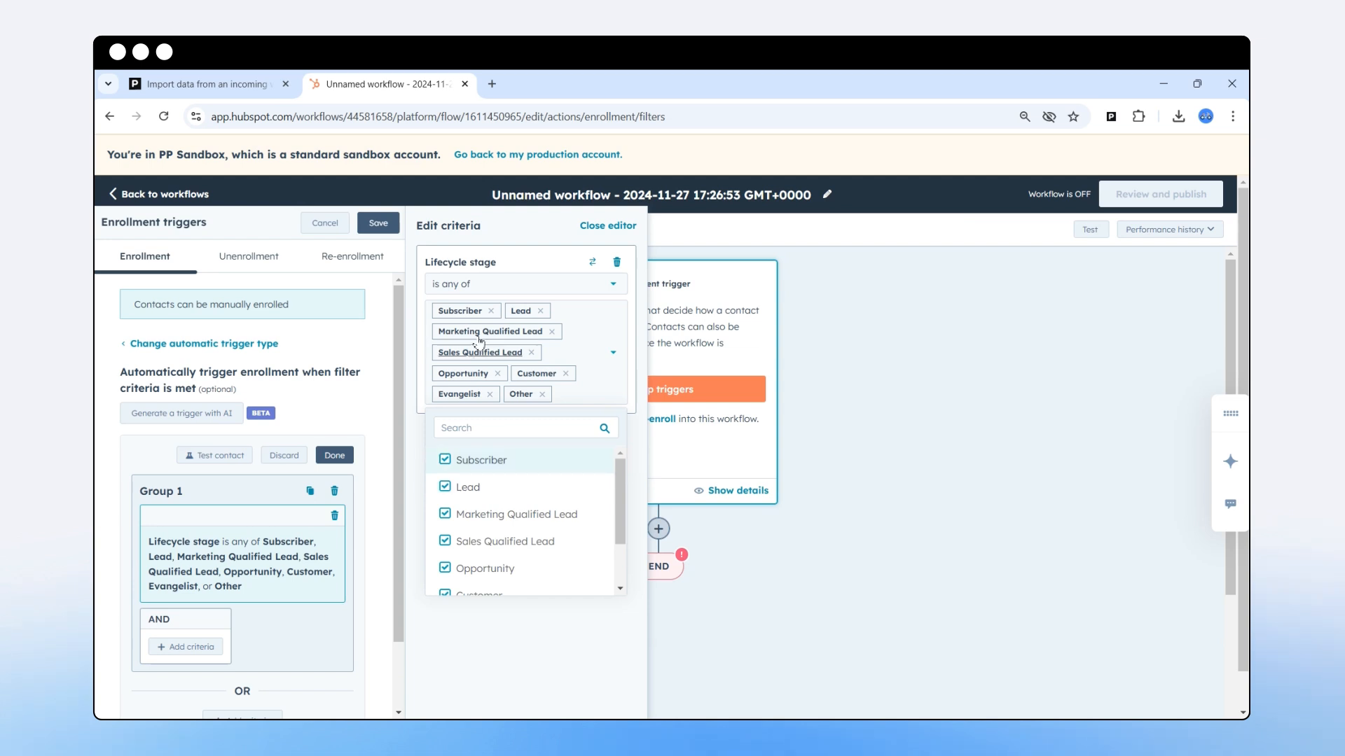
pyautogui.moveTo(425, 263); pyautogui.dragTo(505, 270)
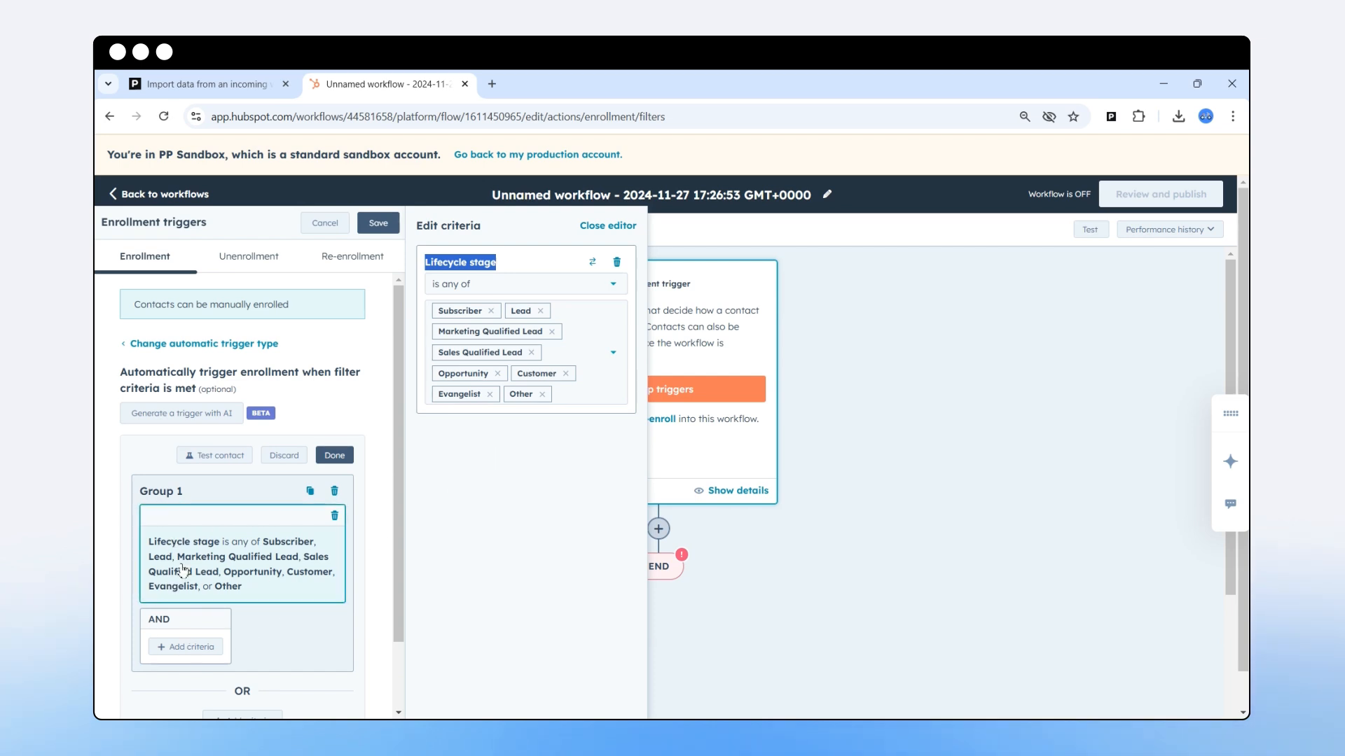
pyautogui.scroll(-2, 219, 570)
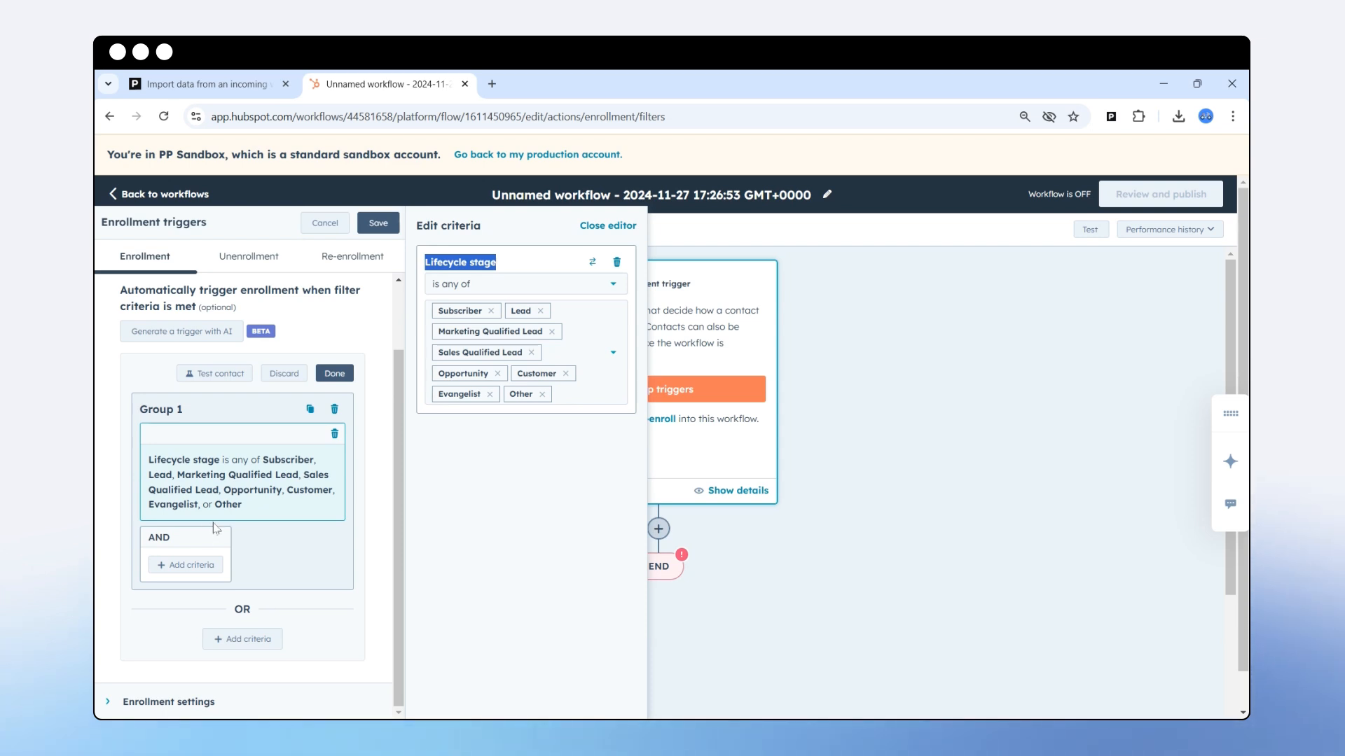
pyautogui.click(608, 226)
pyautogui.click(377, 225)
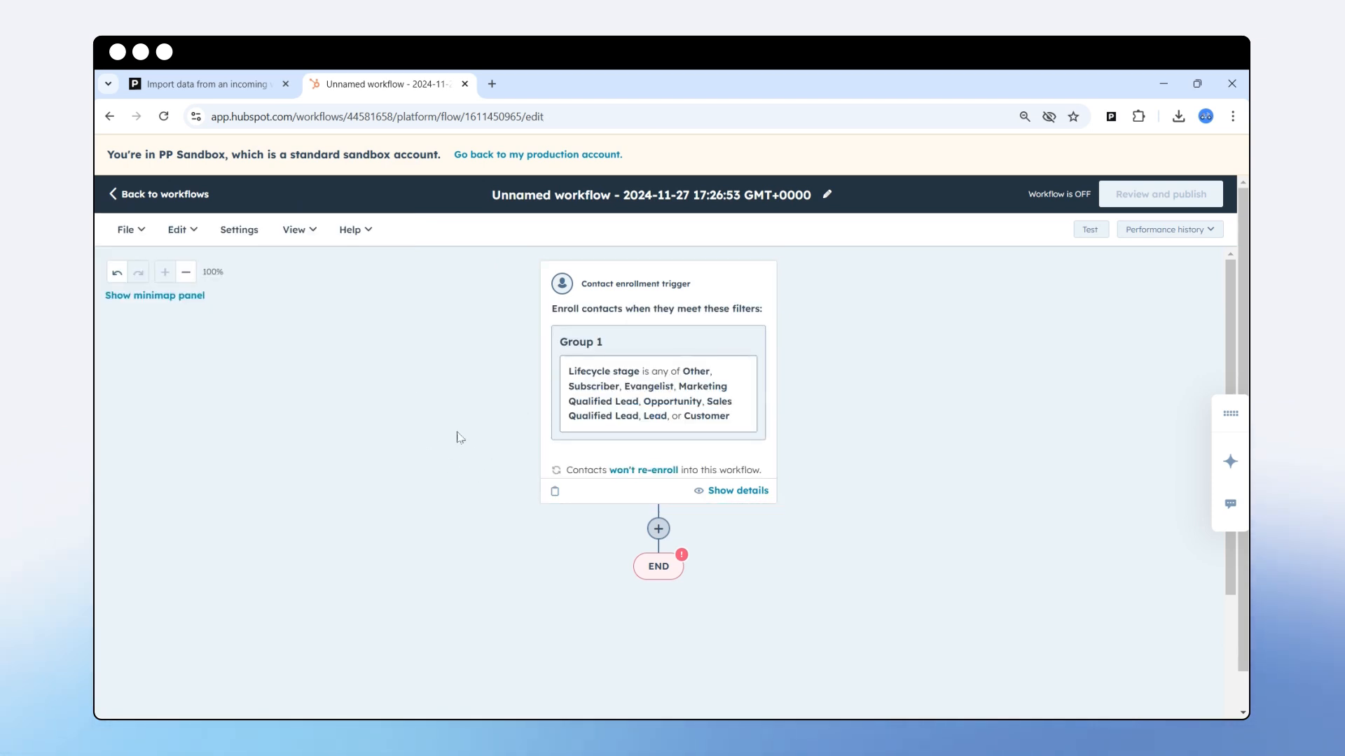
# Add a Data ops 'Send a webhook' action after the trigger with method POST.
pyautogui.click(658, 530)
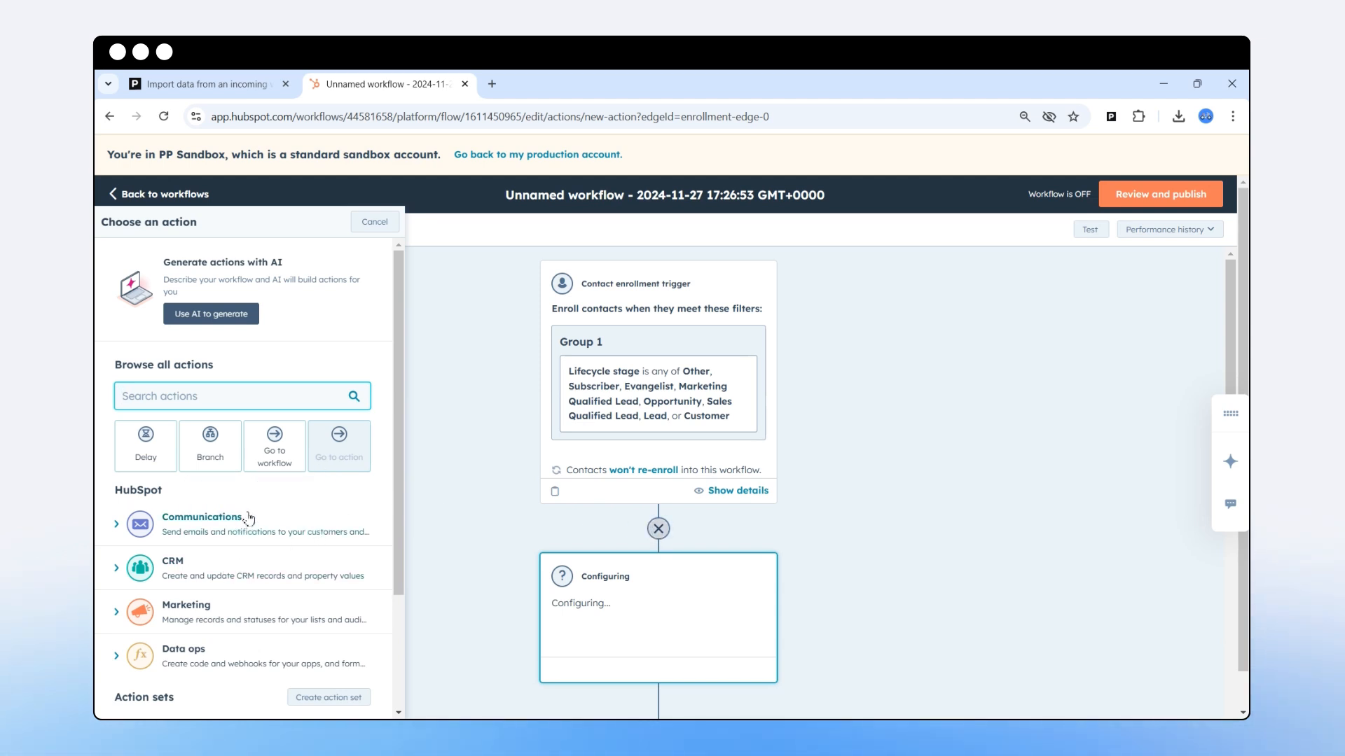
pyautogui.scroll(-2, 244, 510)
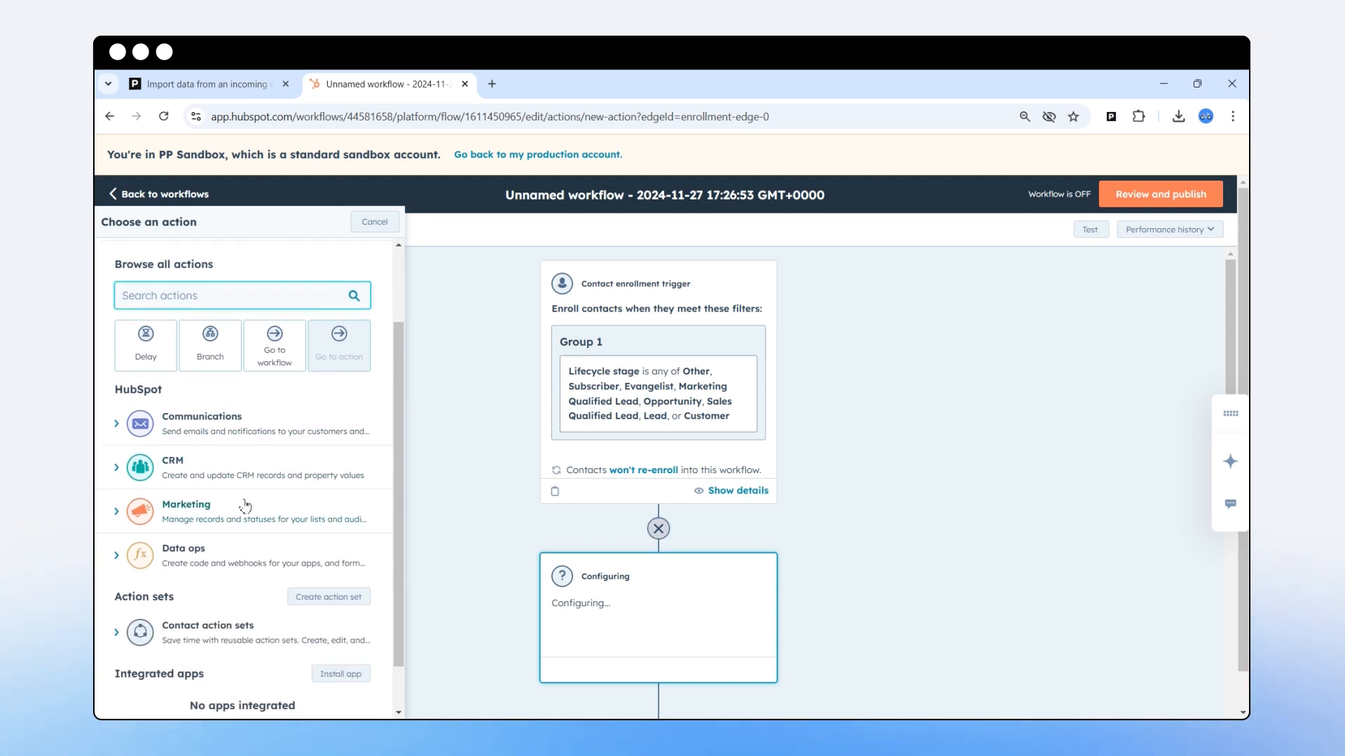
pyautogui.click(193, 558)
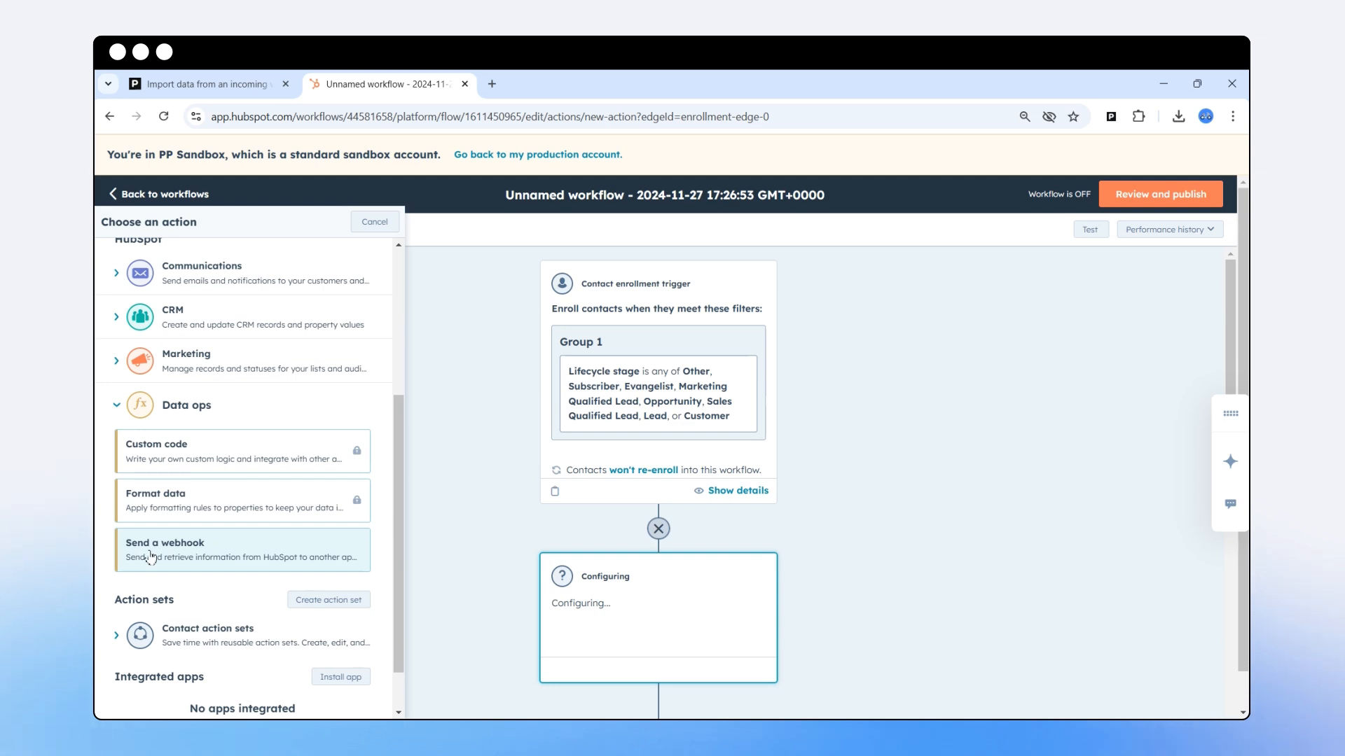
pyautogui.click(189, 555)
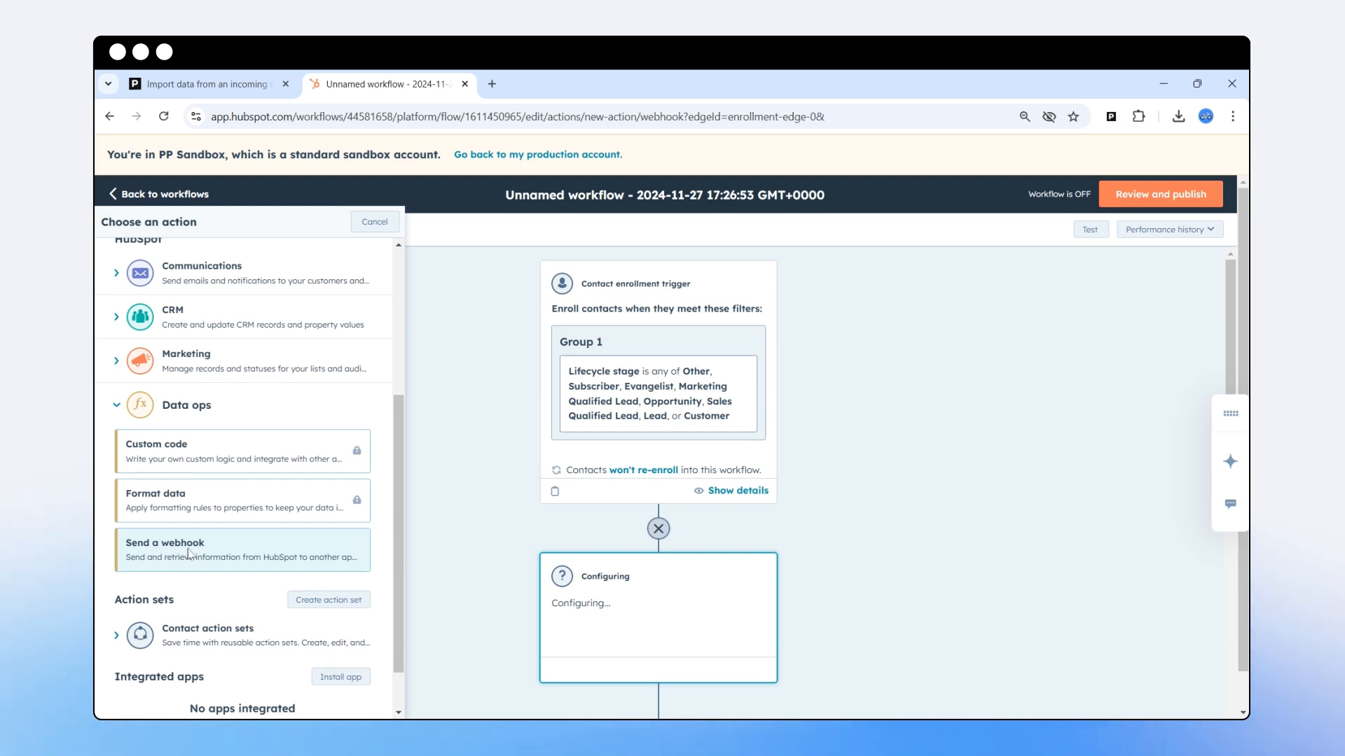
pyautogui.click(176, 408)
pyautogui.click(165, 450)
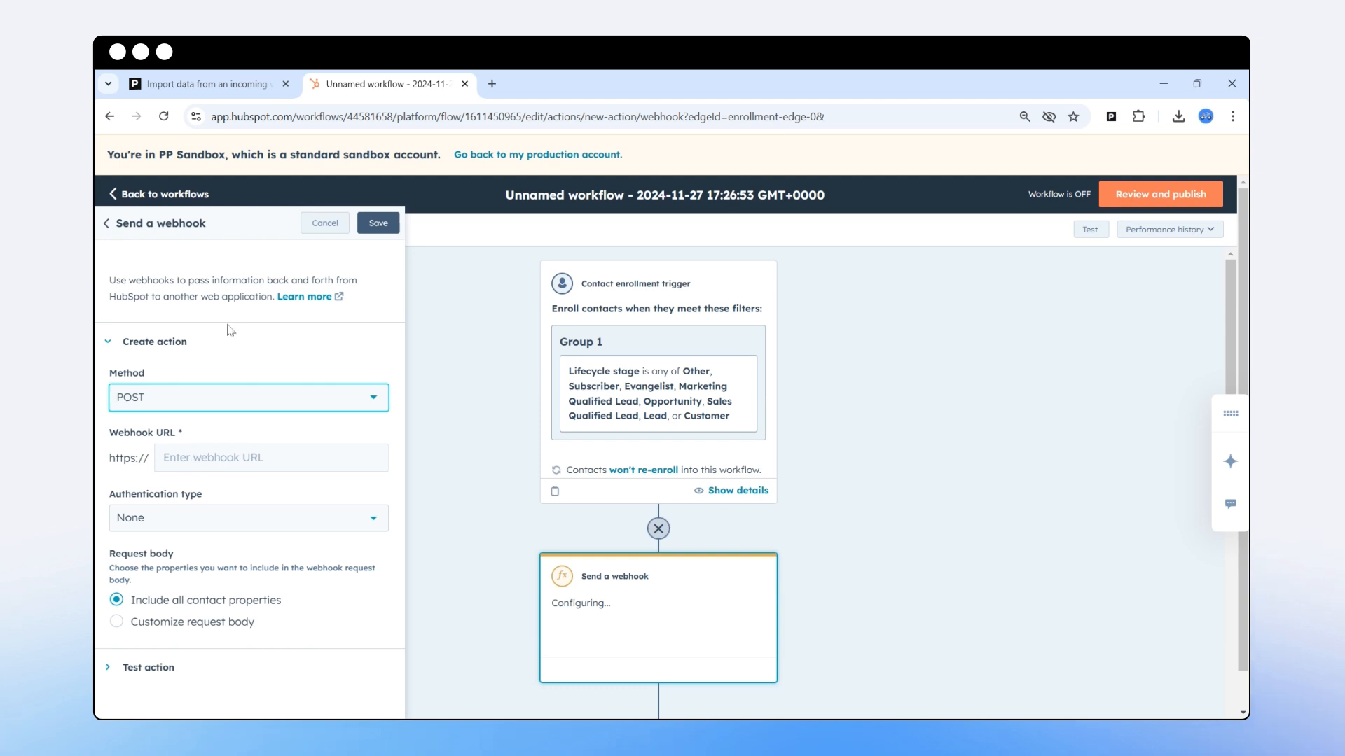
# Copy the webhook URL from the Piwik PRO import tab.
pyautogui.click(209, 87)
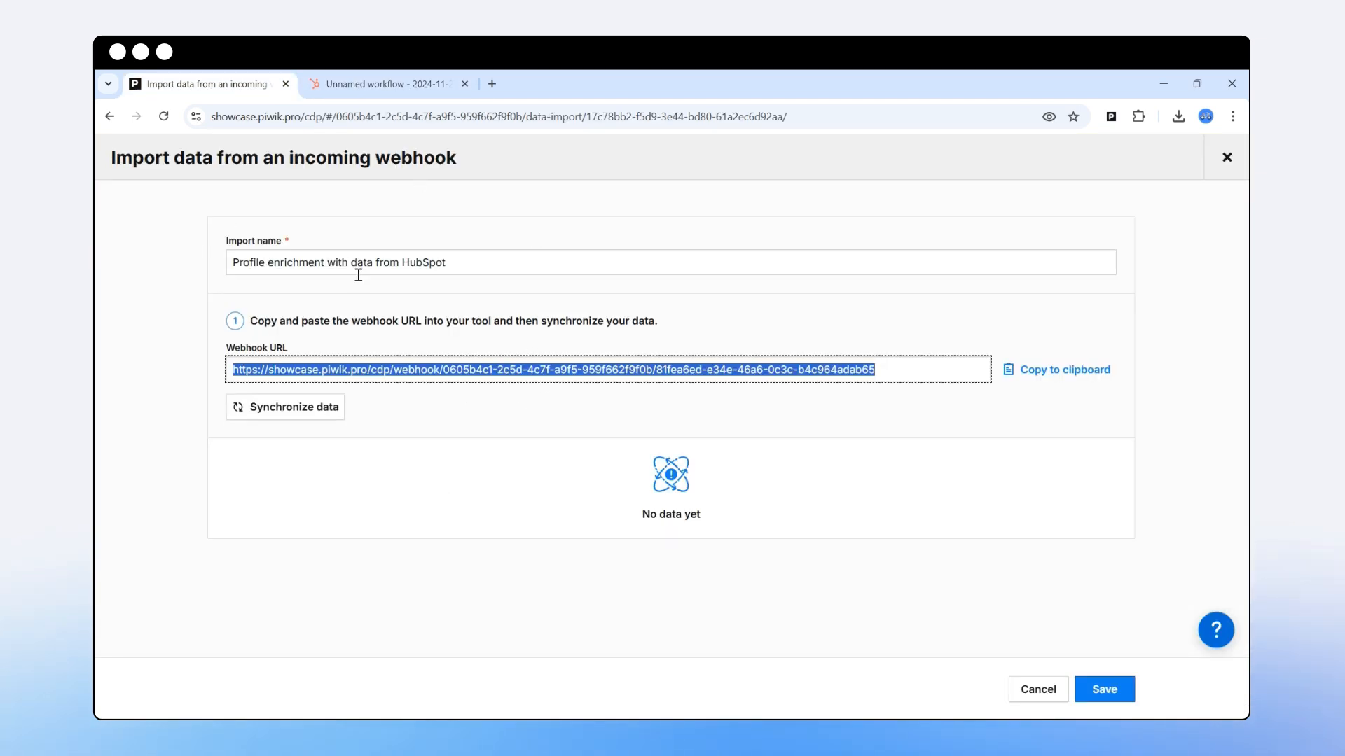
pyautogui.click(1063, 370)
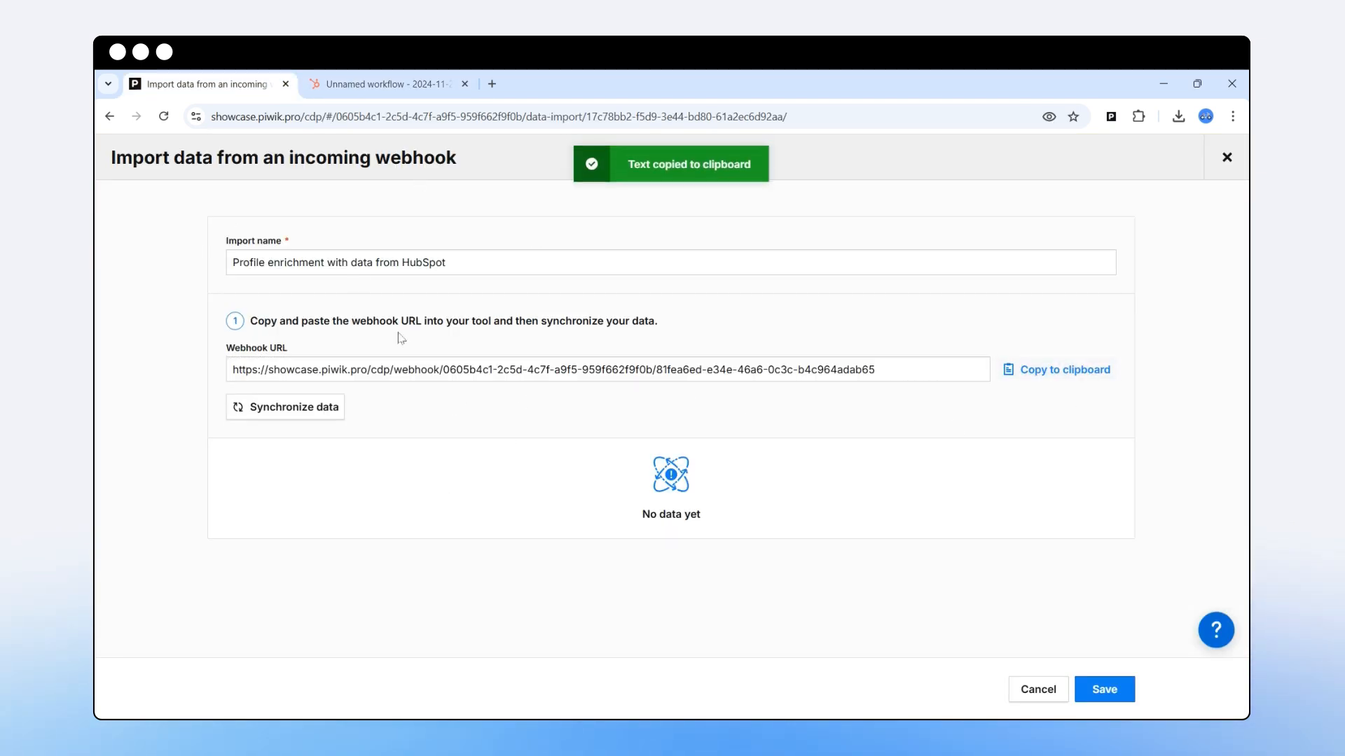
pyautogui.click(365, 85)
# Paste the Piwik PRO URL as the webhook URL and keep authentication set to None.
pyautogui.rightClick(201, 462)
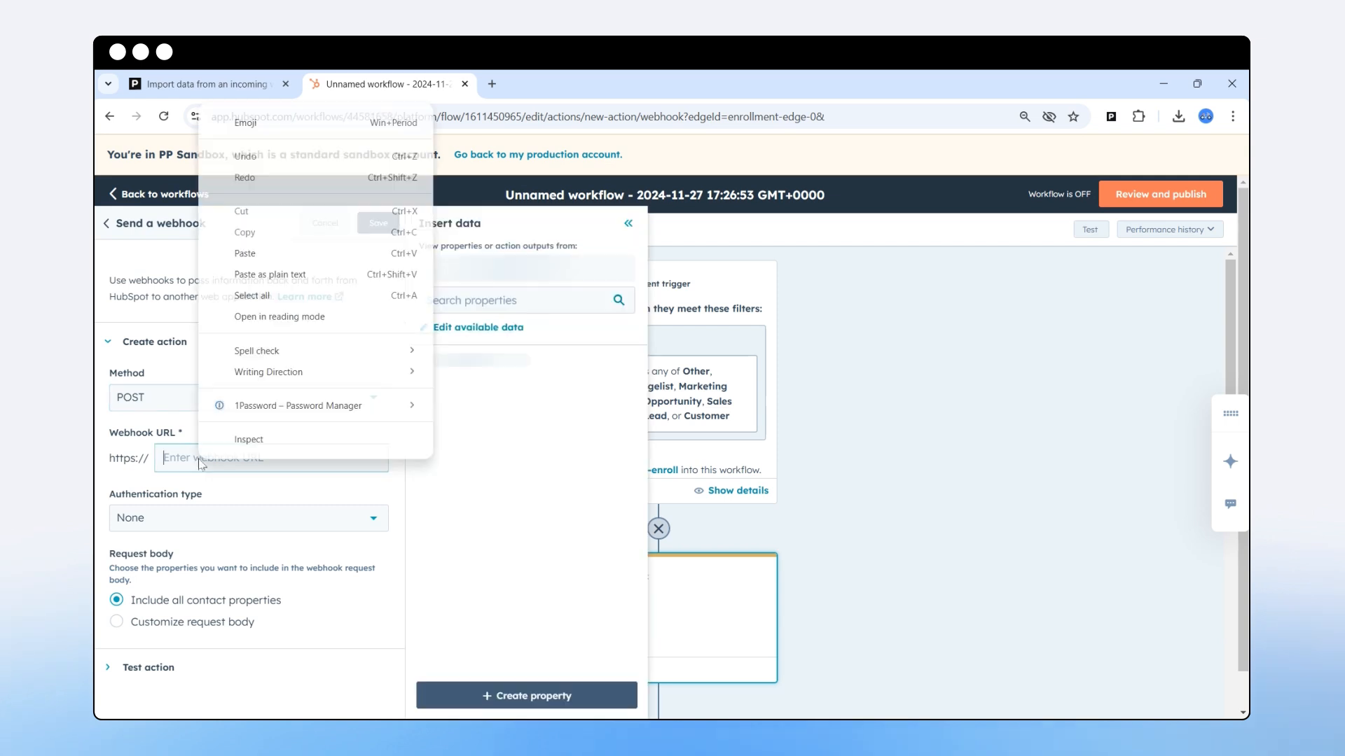
pyautogui.click(281, 254)
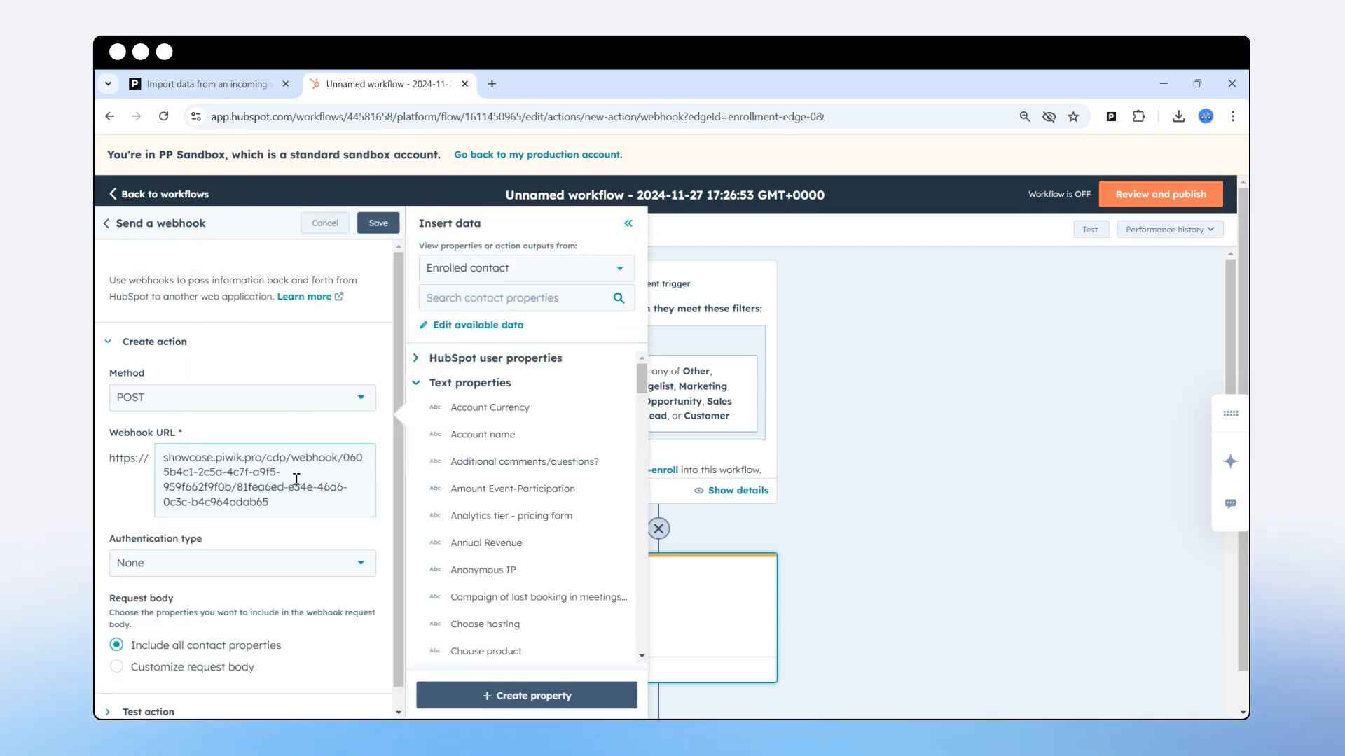
pyautogui.scroll(-1, 278, 503)
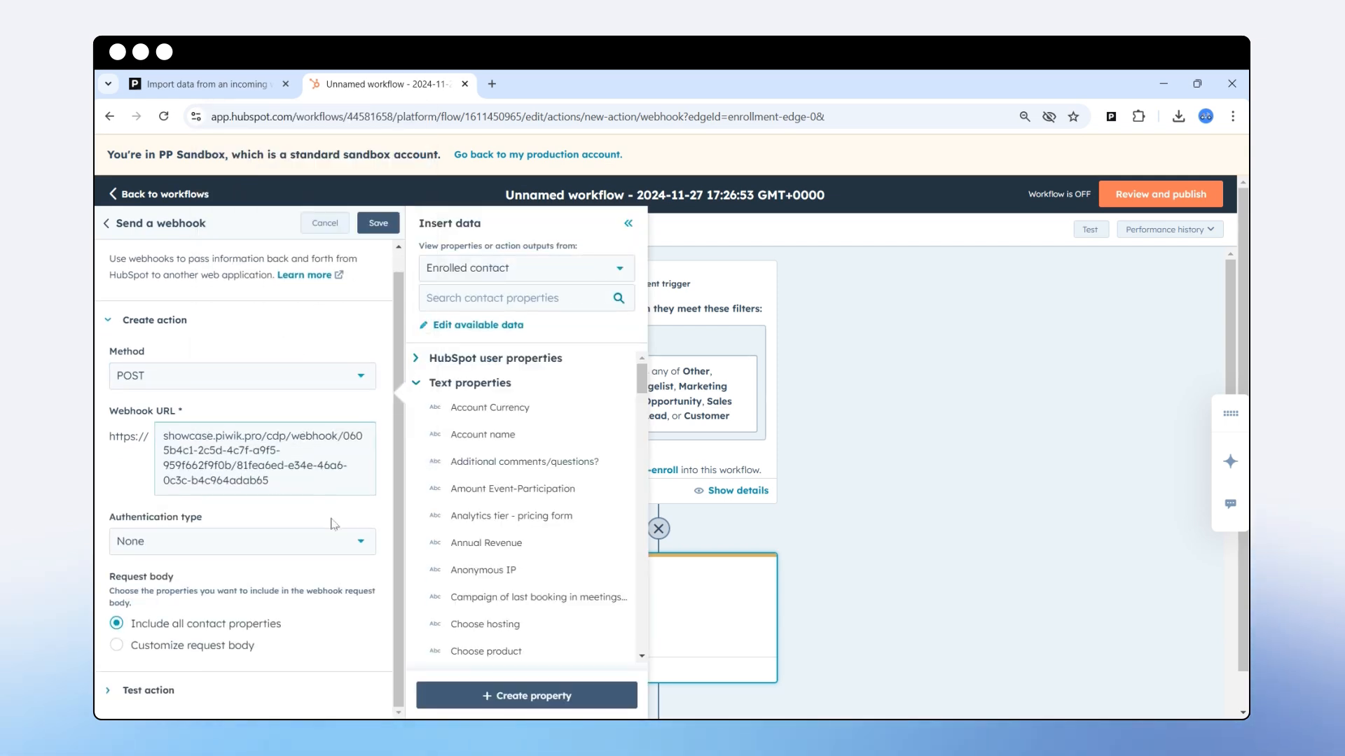
pyautogui.click(273, 550)
pyautogui.click(294, 520)
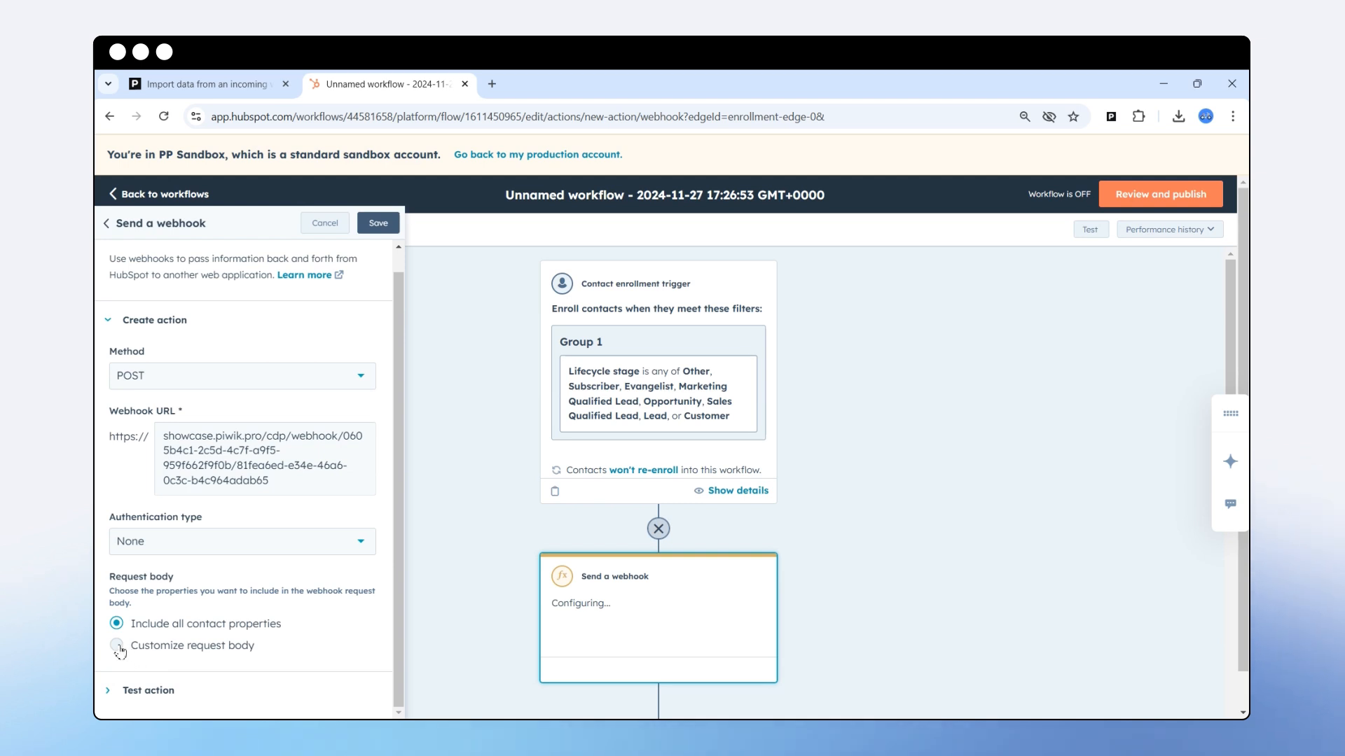
# Customize the request body with key 'email' mapped to the contact's Email property.
pyautogui.click(208, 644)
pyautogui.scroll(-1, 294, 611)
pyautogui.scroll(-2, 293, 611)
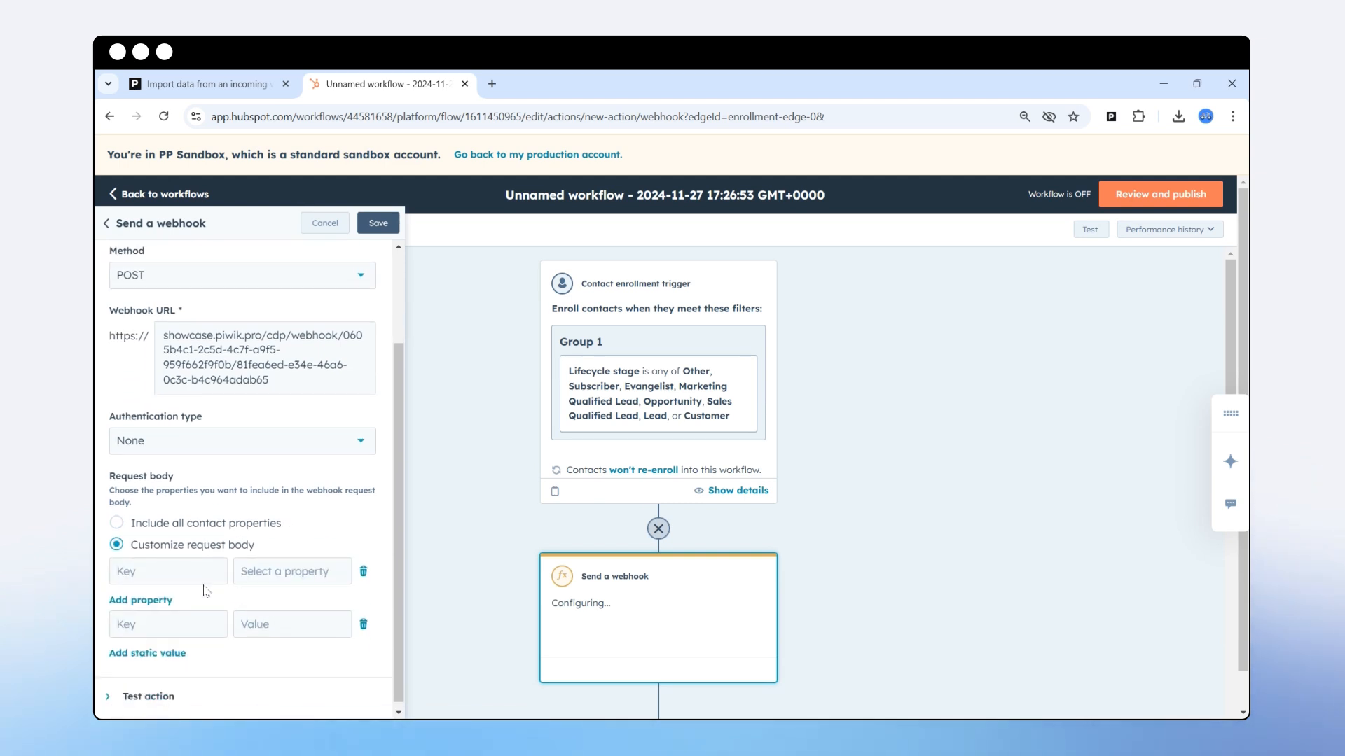
pyautogui.click(161, 574)
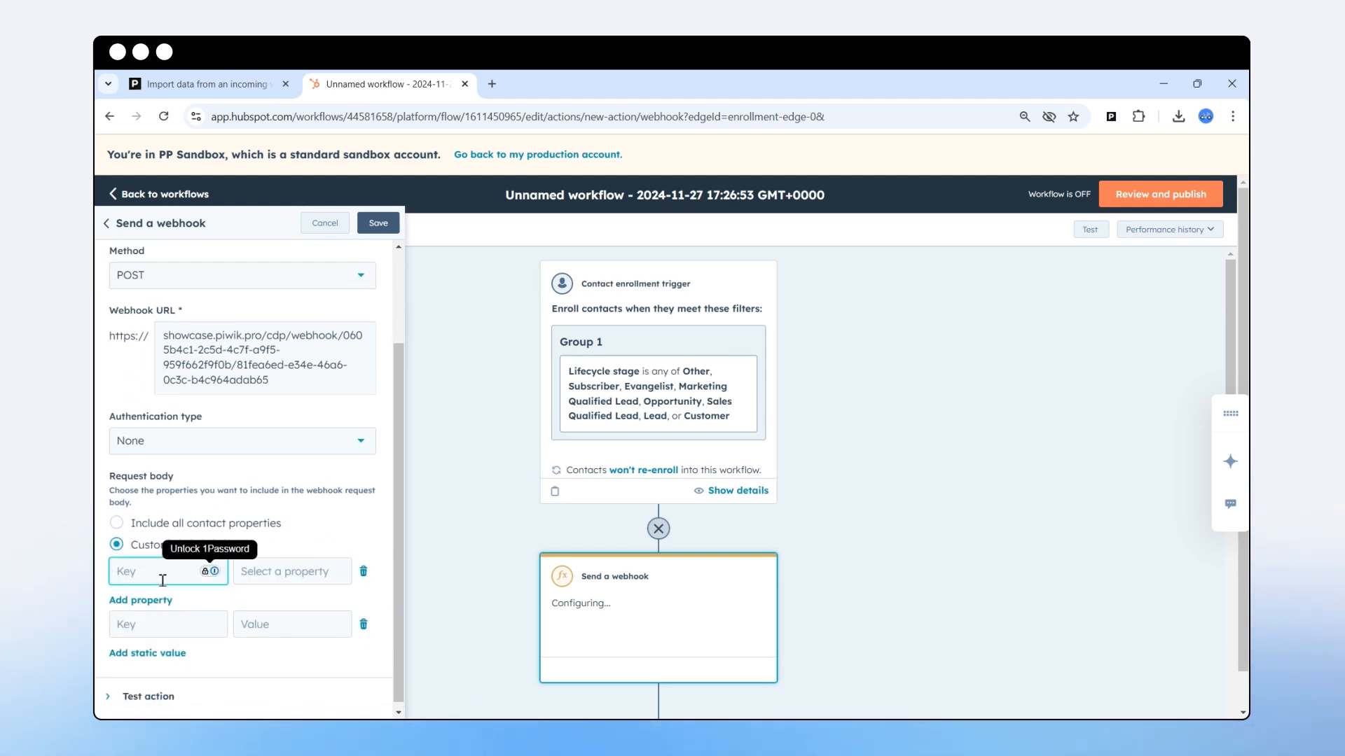
pyautogui.write('email')
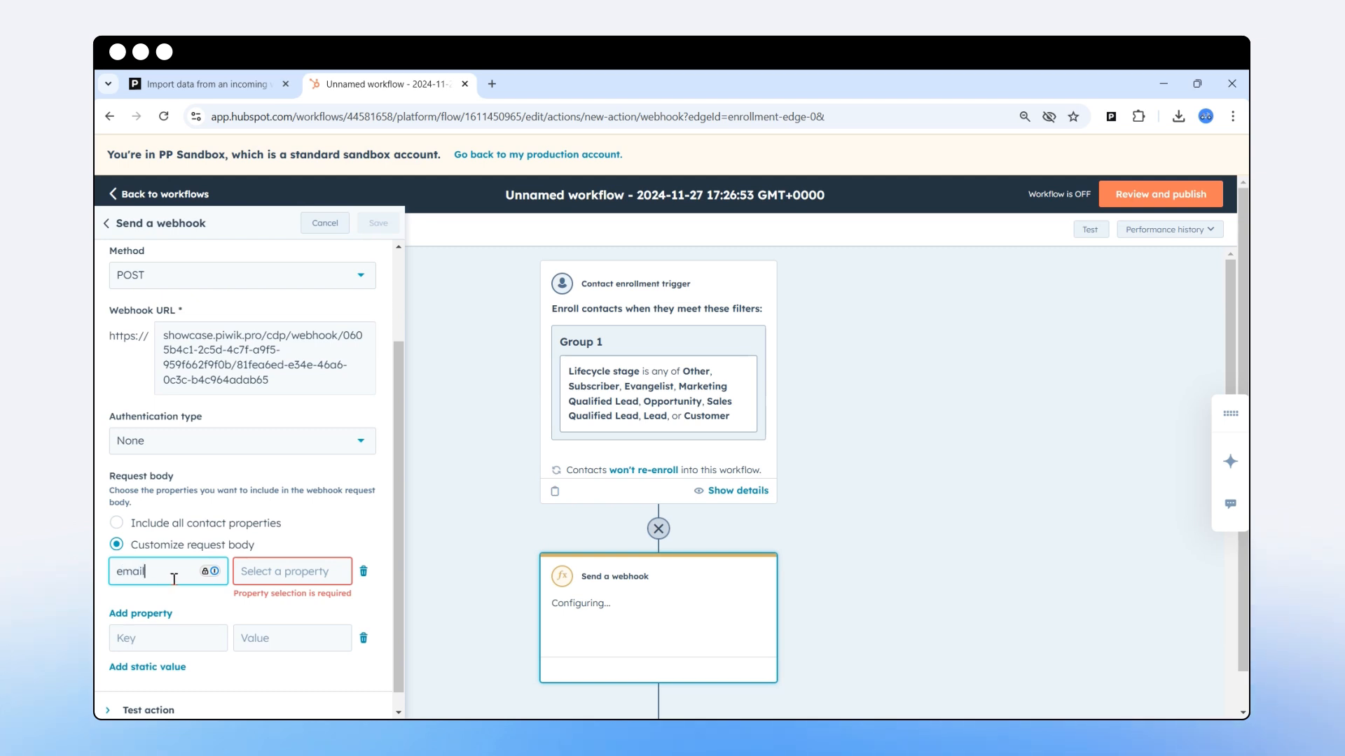
pyautogui.click(271, 569)
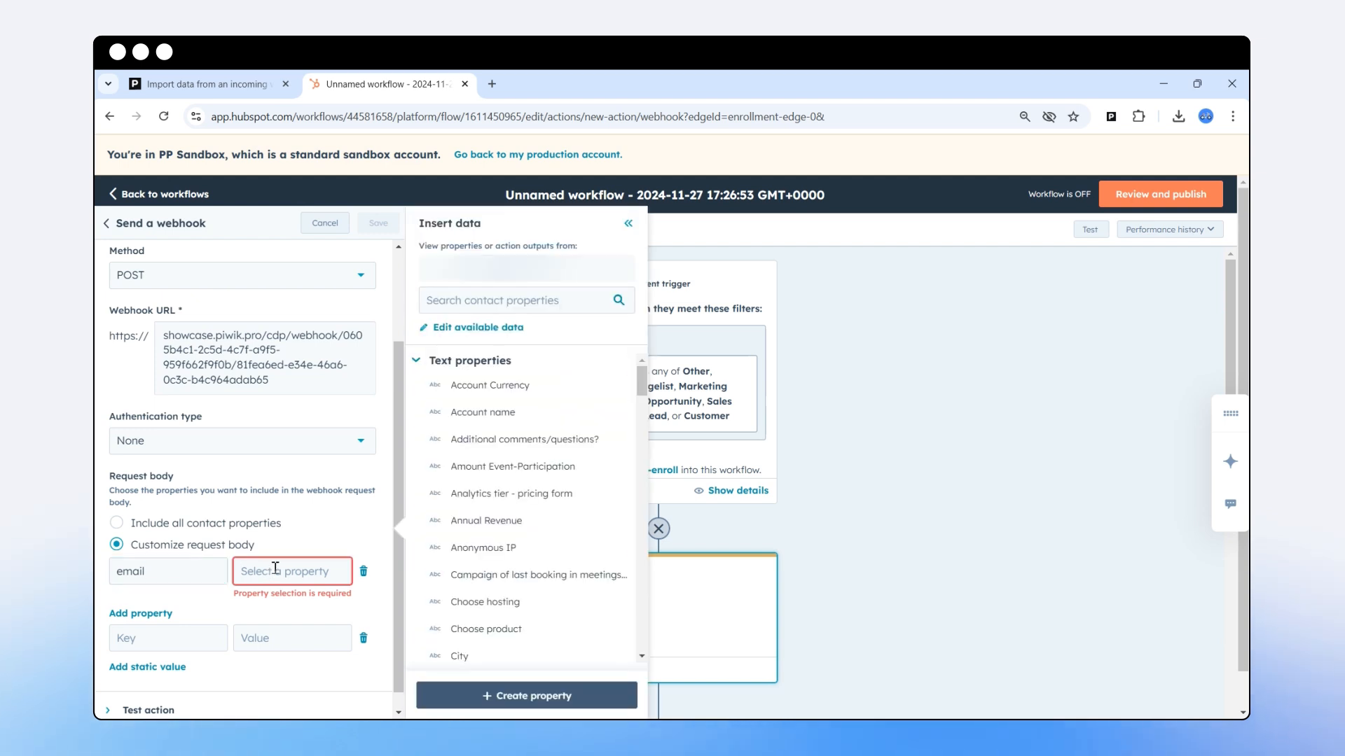
pyautogui.click(488, 299)
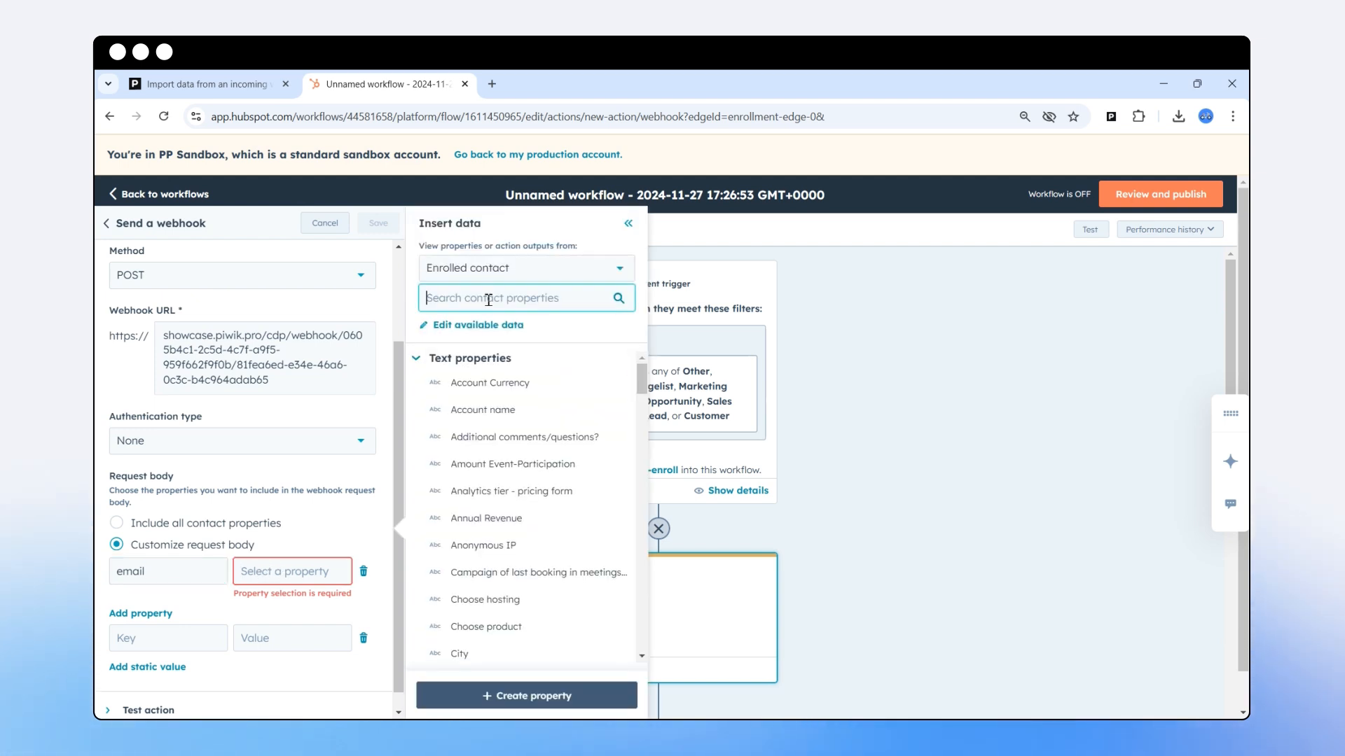
pyautogui.write('email')
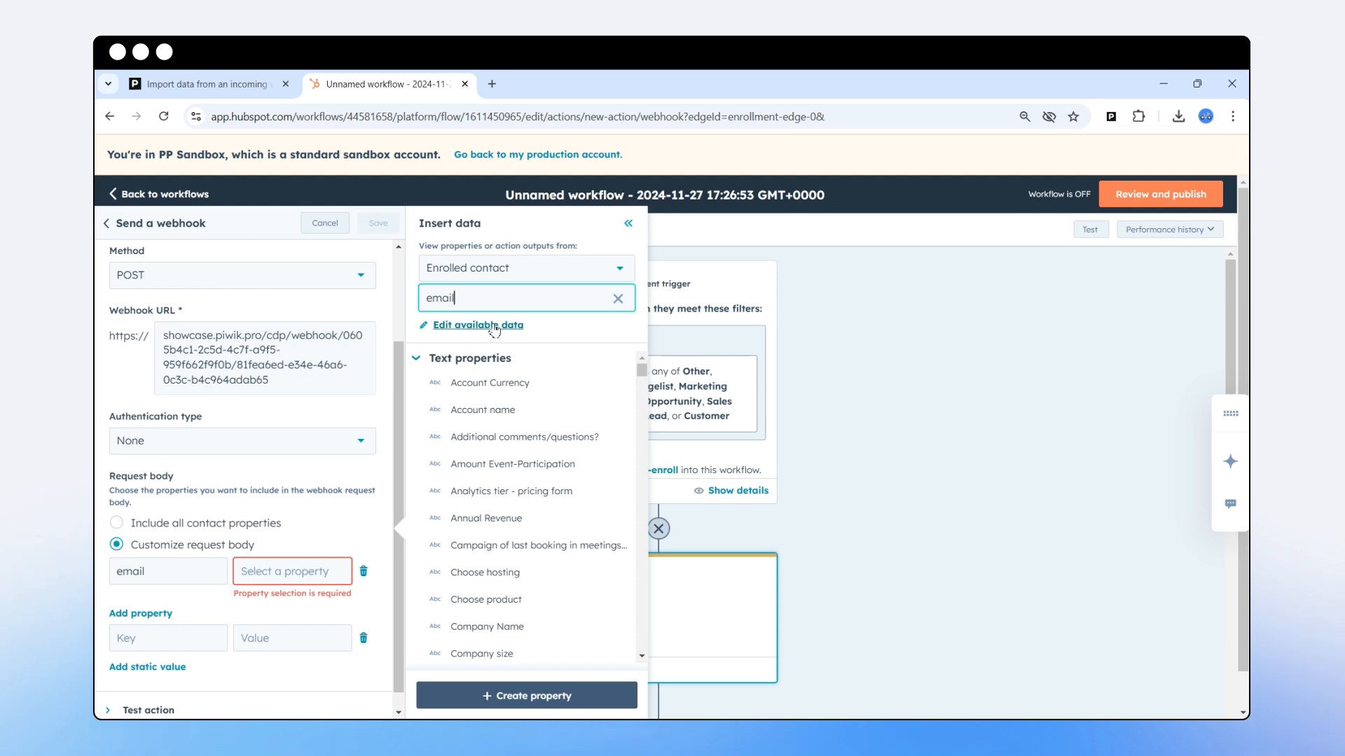
pyautogui.click(497, 452)
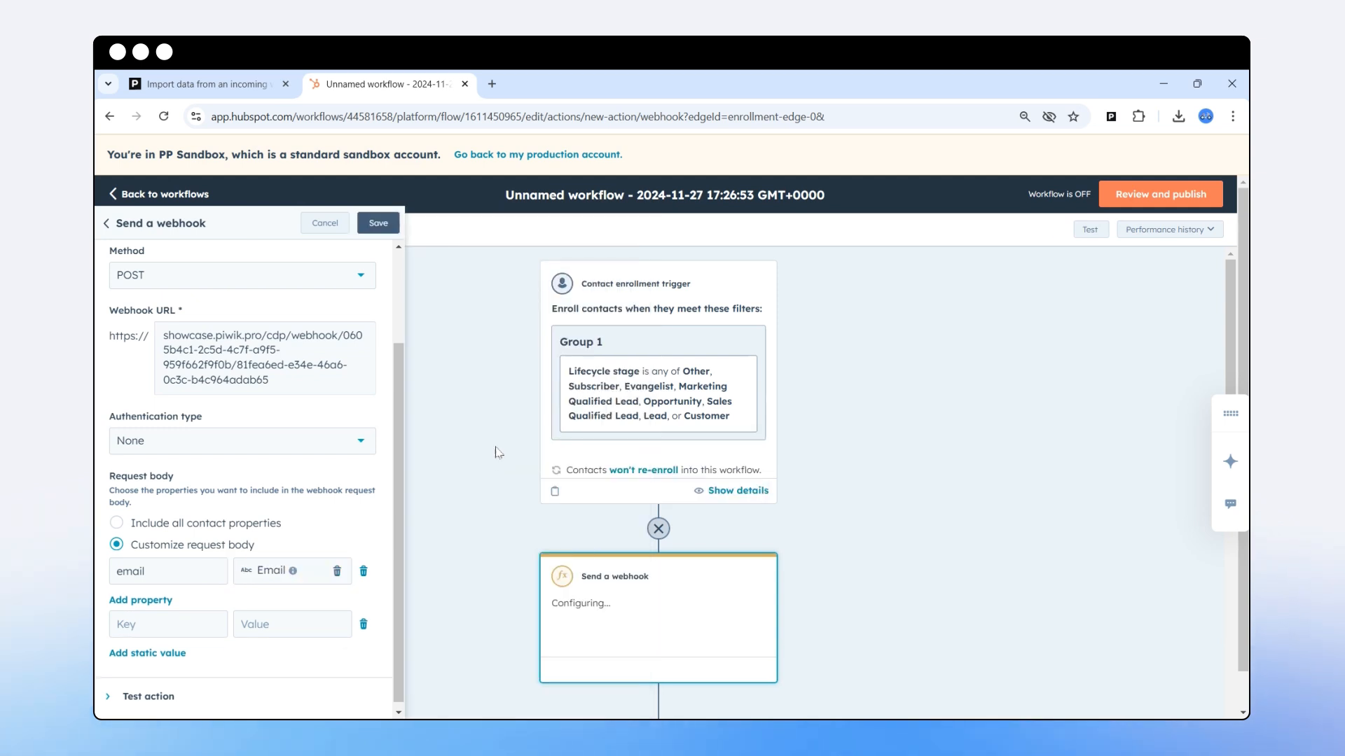
pyautogui.scroll(-1, 210, 571)
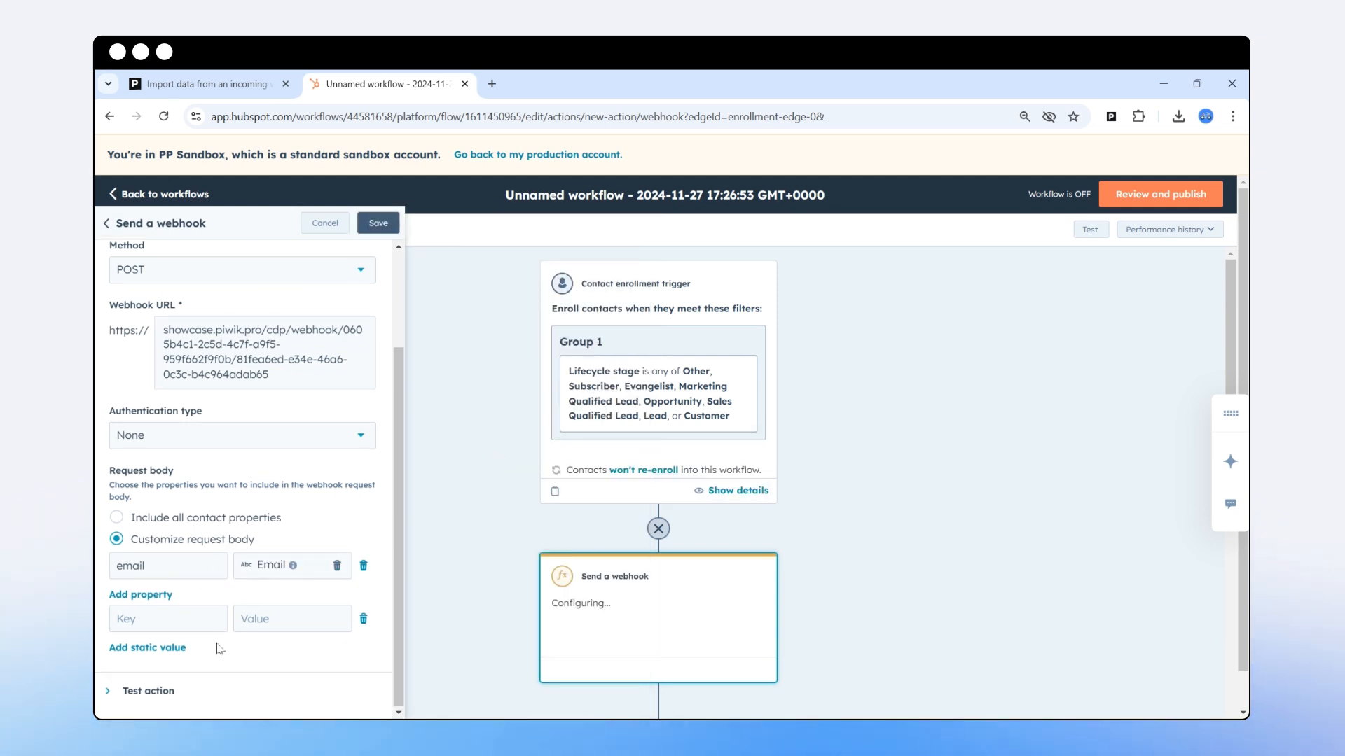
# Add a request body key 'lifecycle_stage' mapped to the Lifecycle Stage property.
pyautogui.click(149, 595)
pyautogui.click(158, 604)
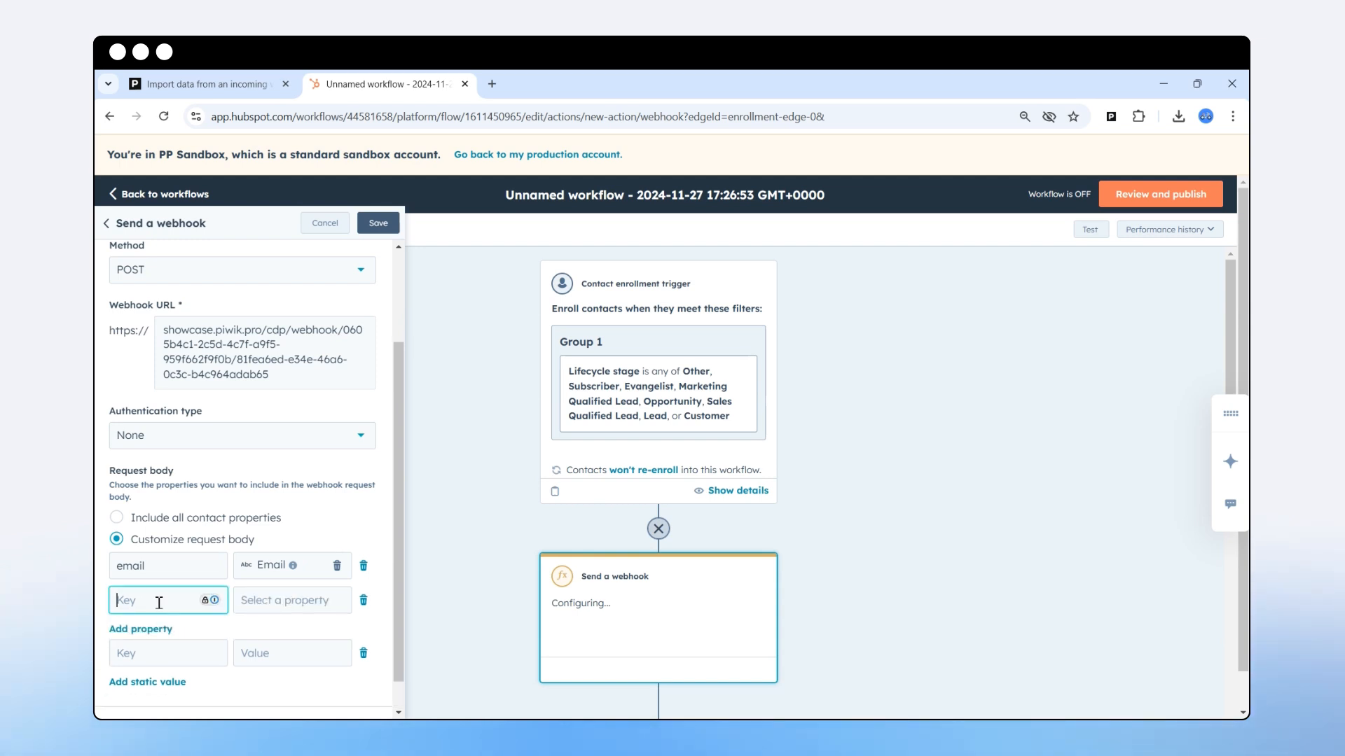
pyautogui.write('lifecycle_stage')
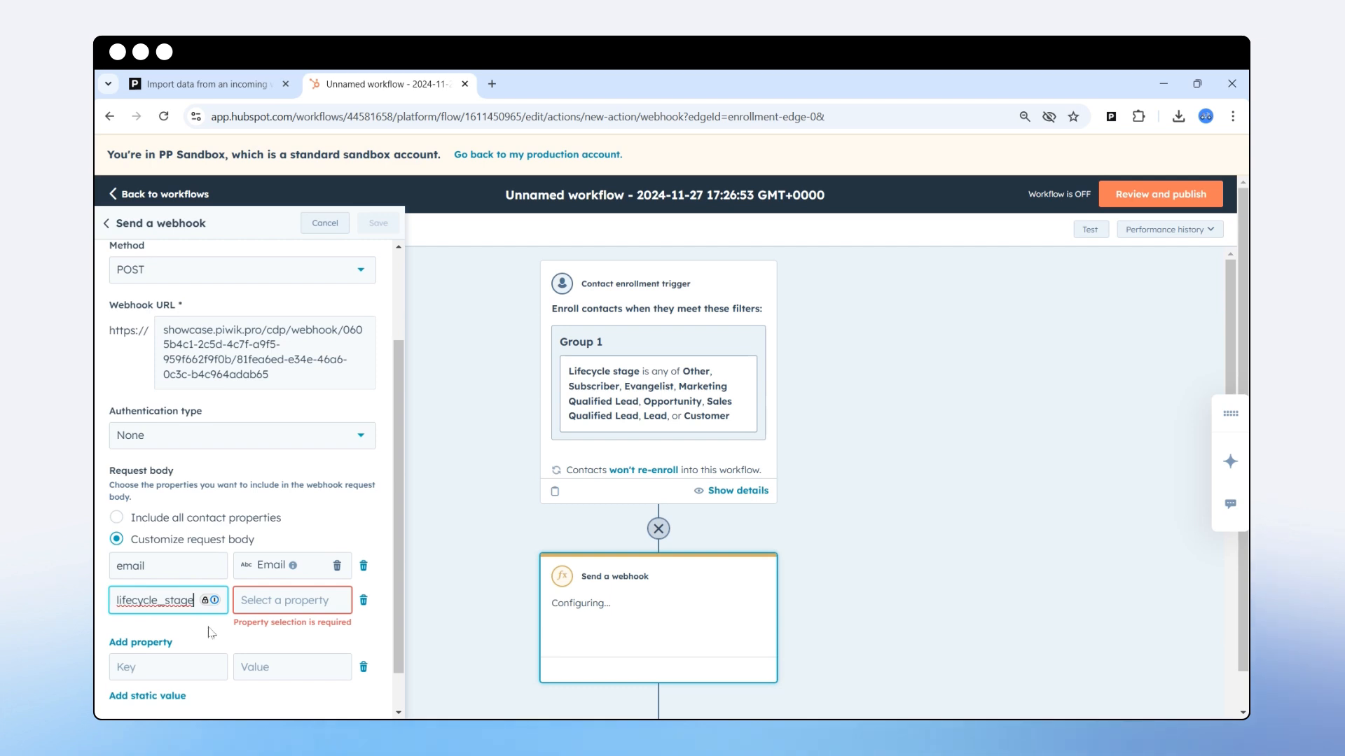
pyautogui.click(280, 602)
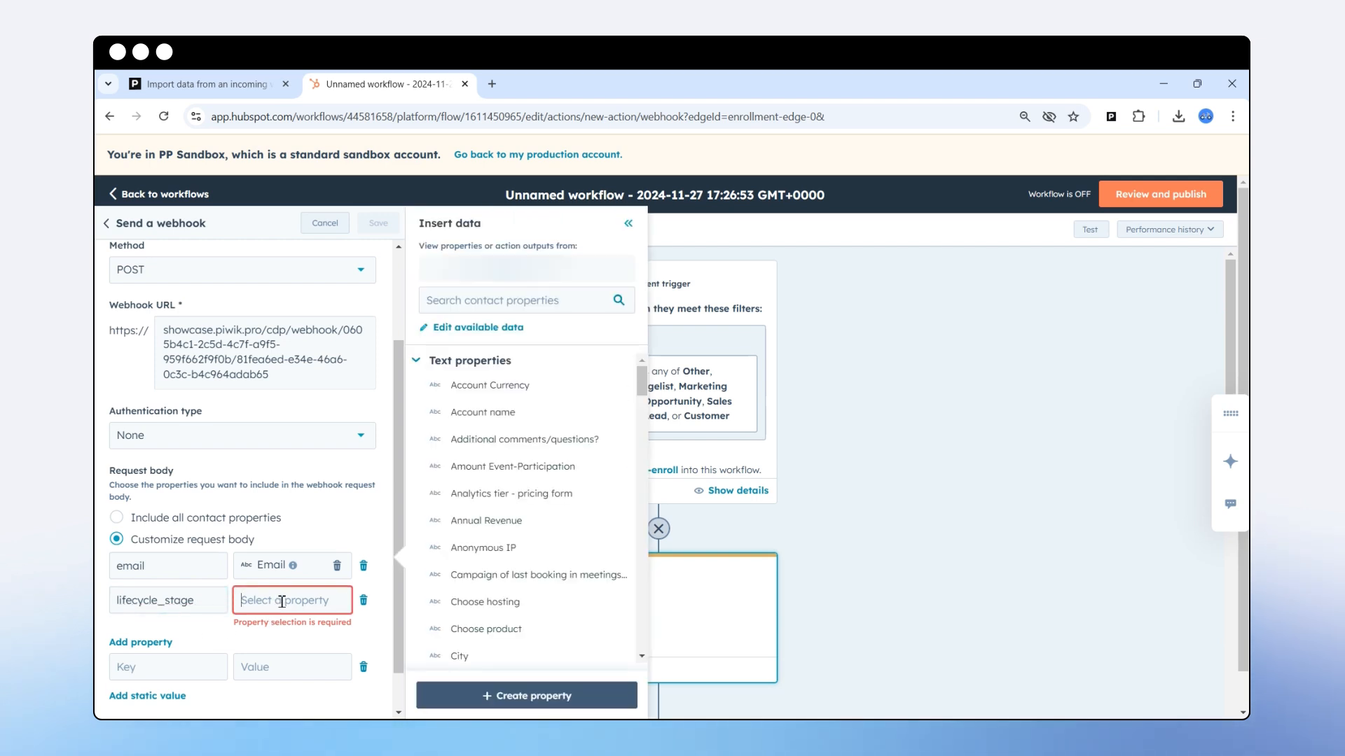
pyautogui.click(498, 308)
pyautogui.write('life')
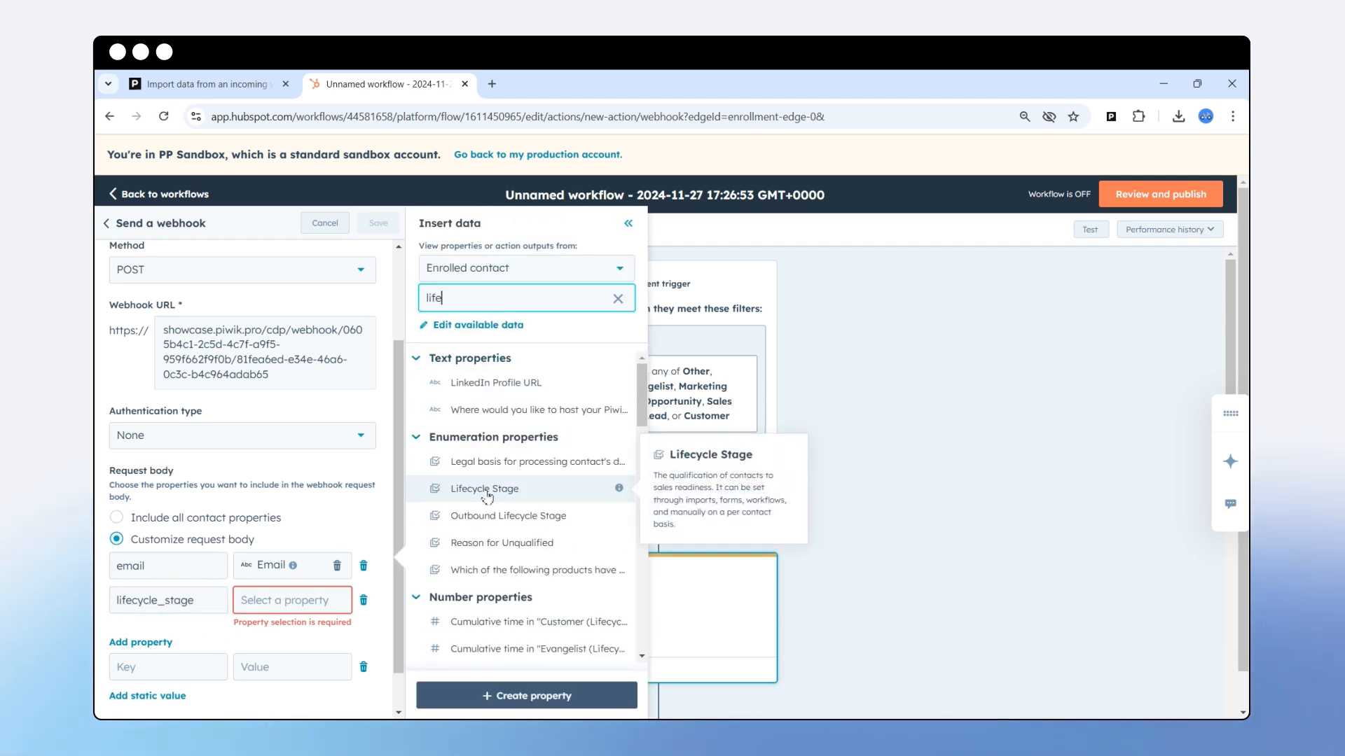
pyautogui.click(488, 494)
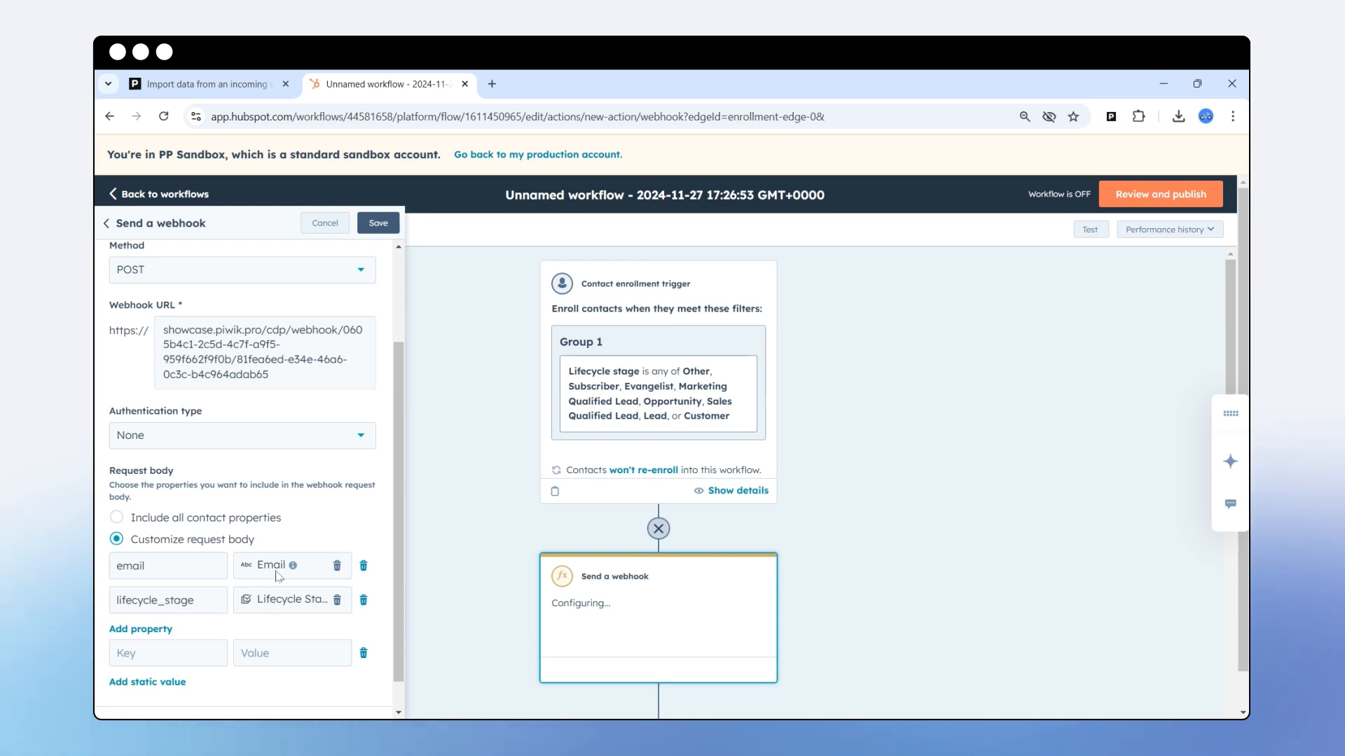
# Add a 'content_interest' key mapped to the contact's content_interest property.
pyautogui.click(154, 632)
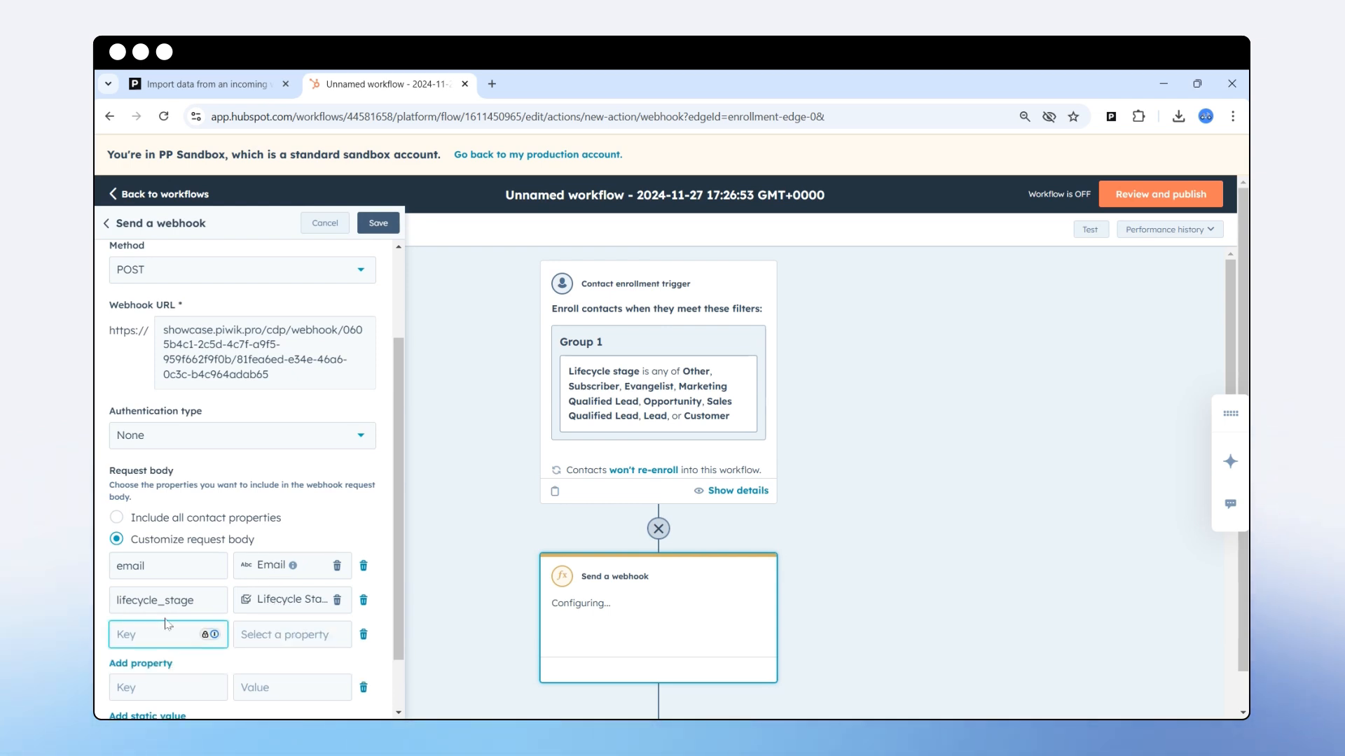
pyautogui.write('content_interest')
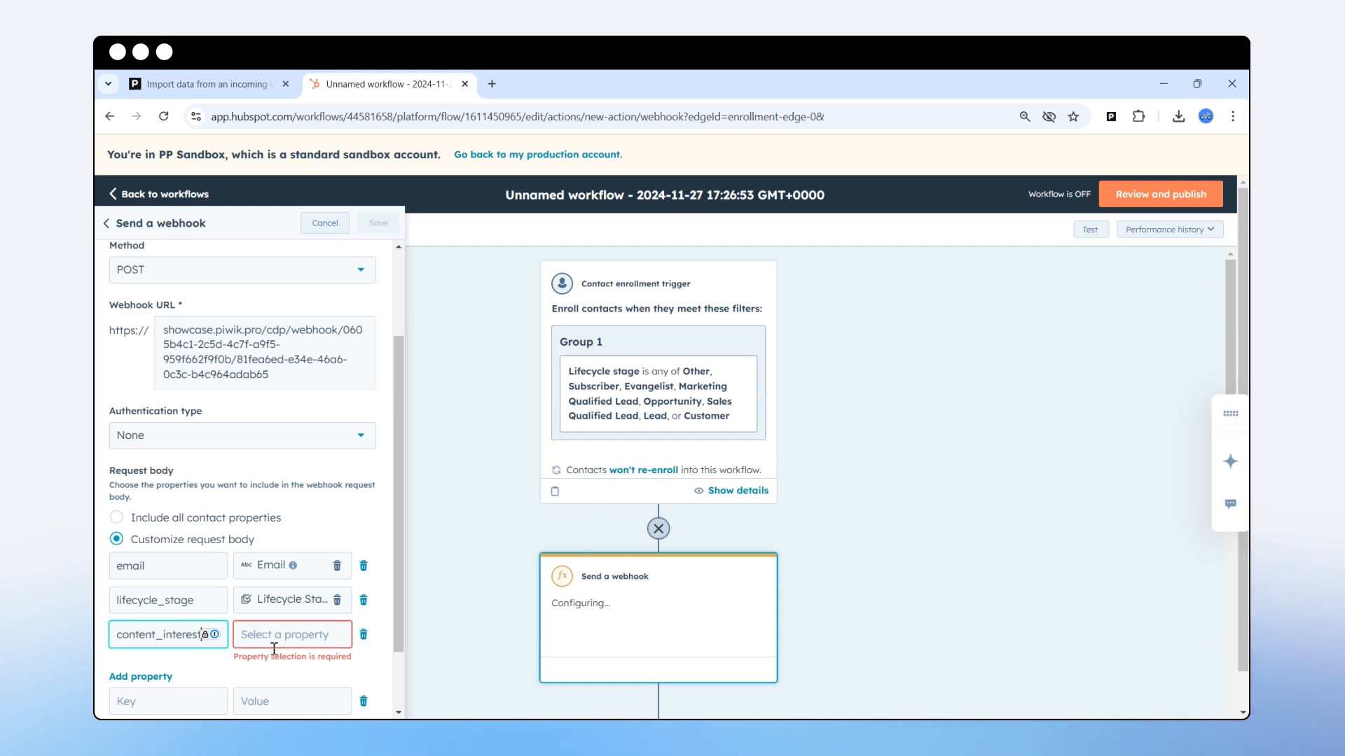
pyautogui.click(300, 634)
pyautogui.write('content')
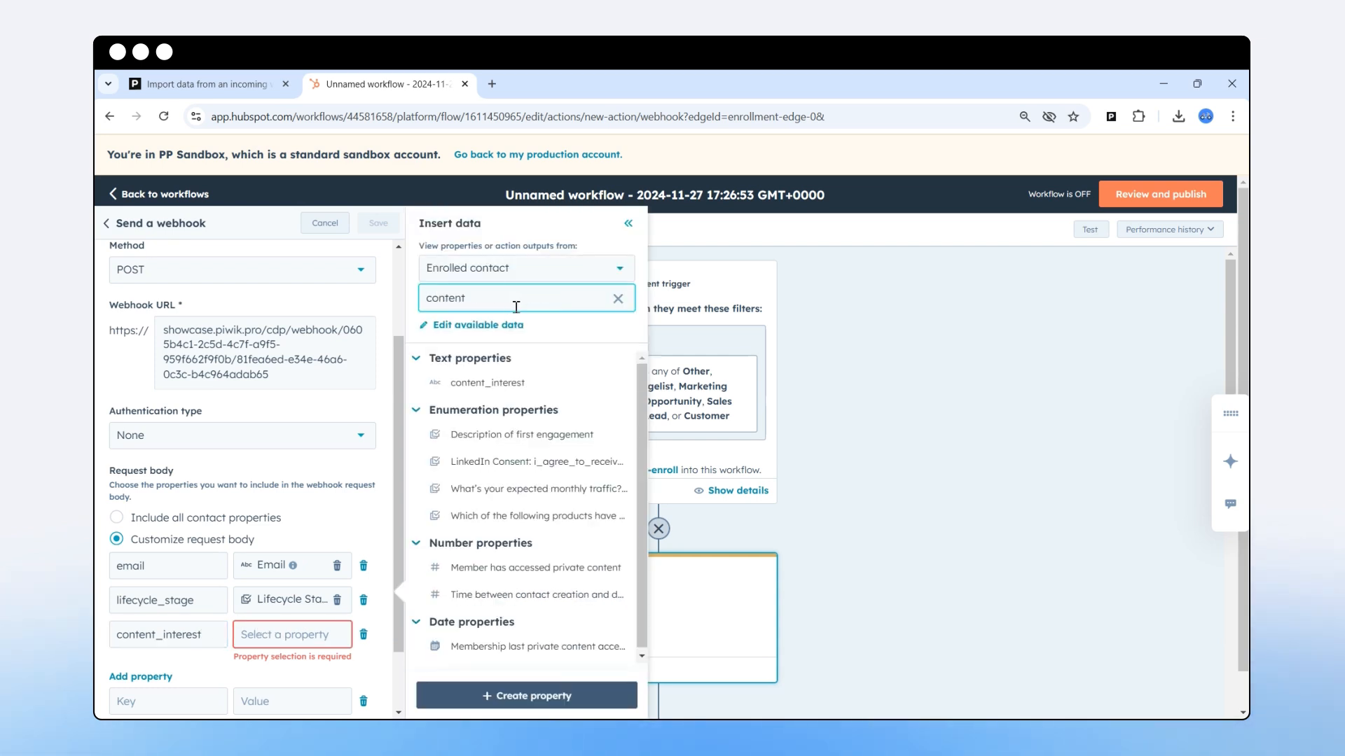
pyautogui.click(518, 381)
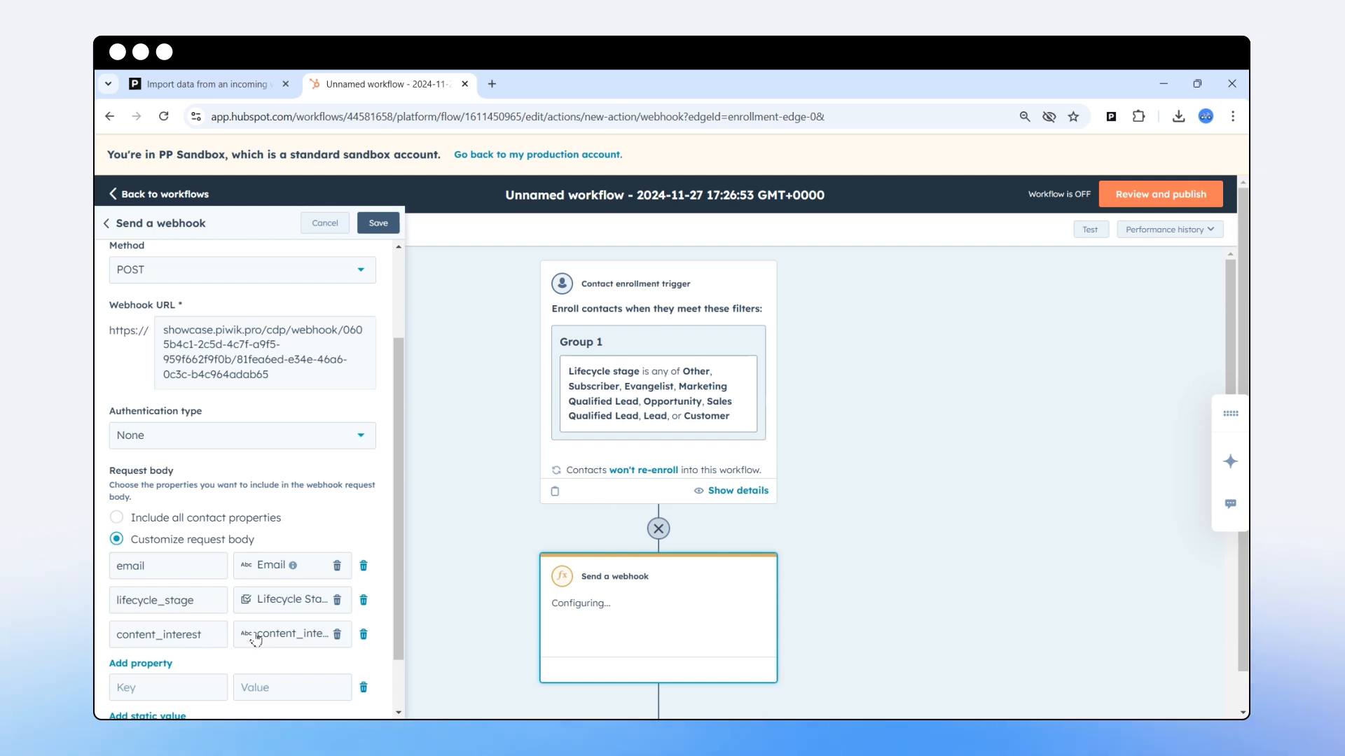
pyautogui.scroll(-1, 255, 645)
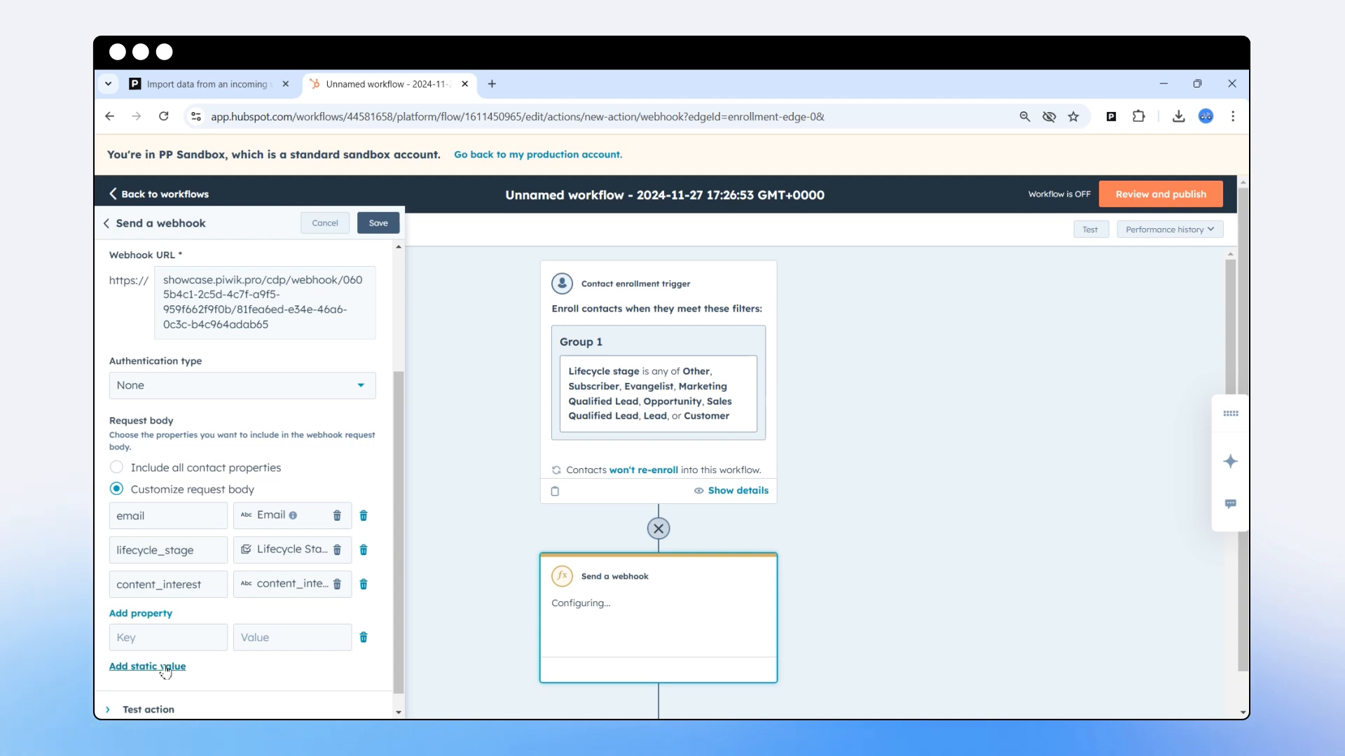
# Add a static request body value with key 'hs_data' and value 'true'.
pyautogui.click(176, 667)
pyautogui.click(180, 640)
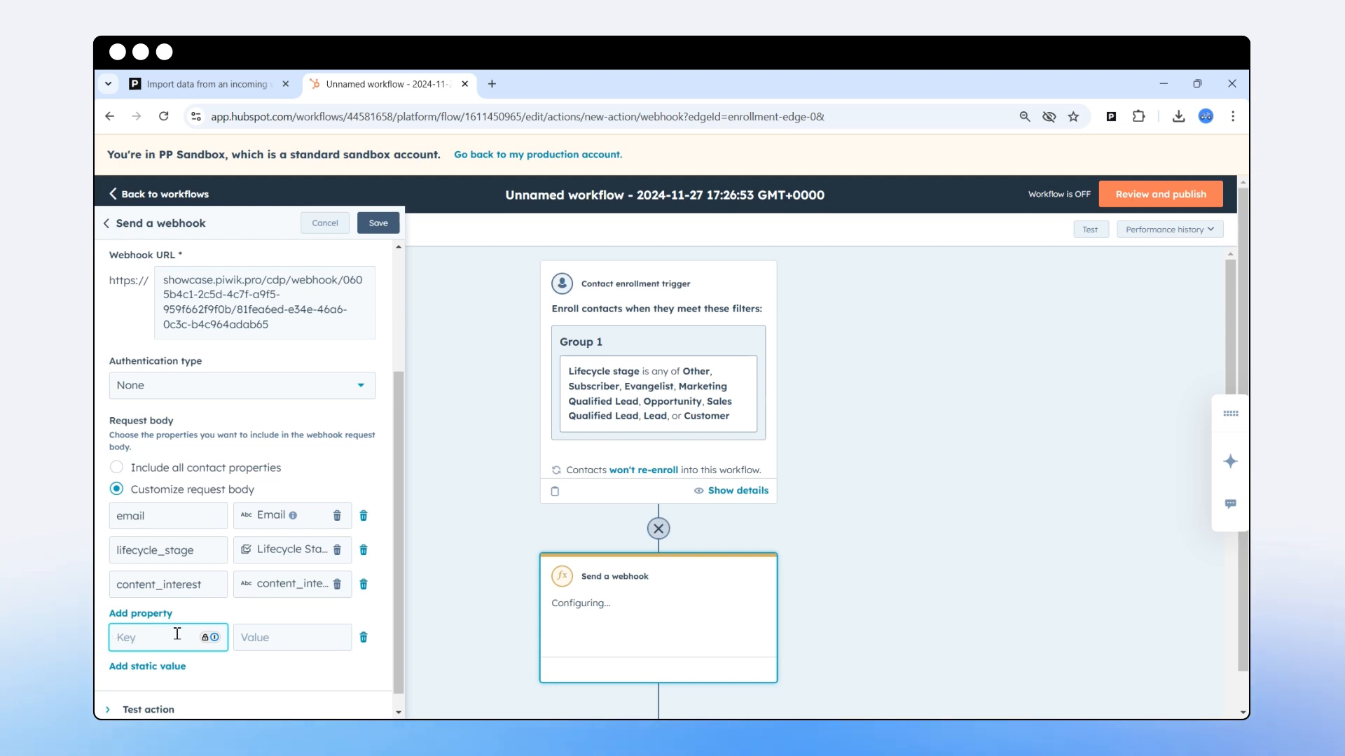
pyautogui.write('hs_data')
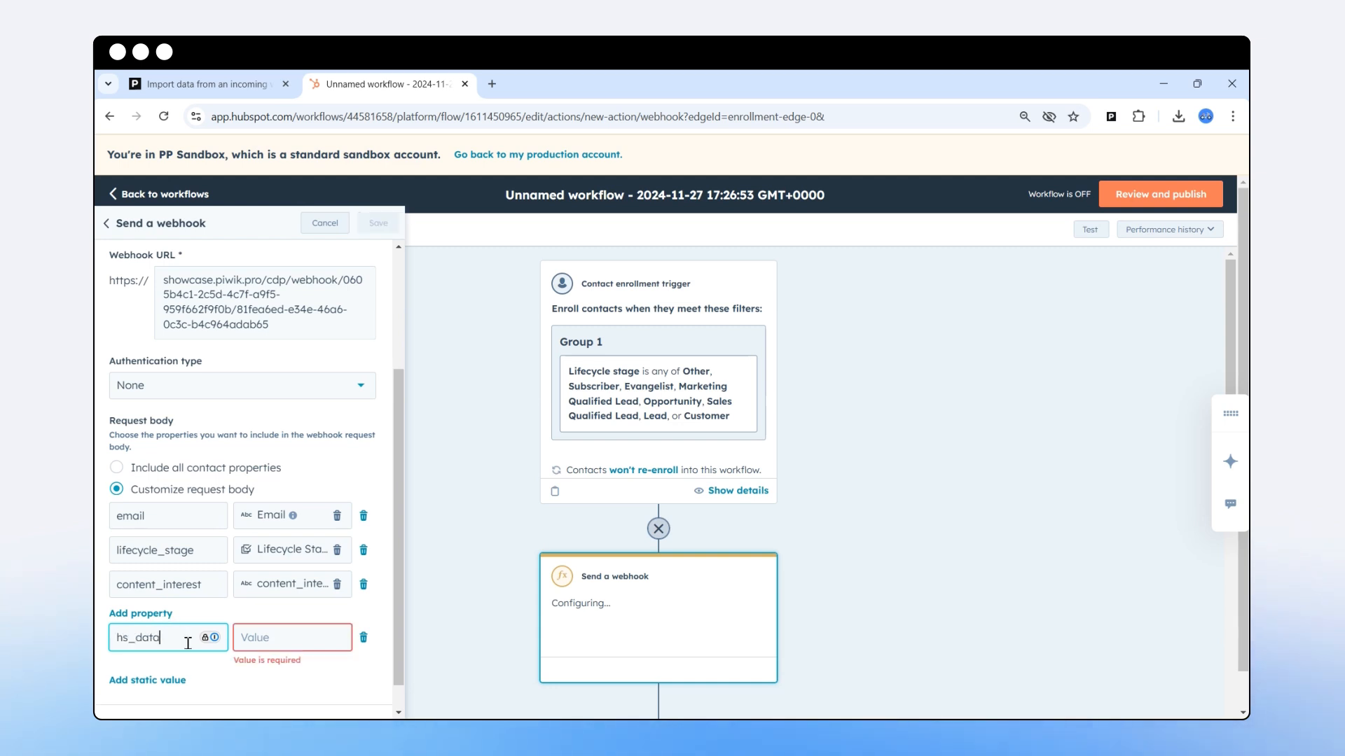
pyautogui.click(270, 638)
pyautogui.write('true')
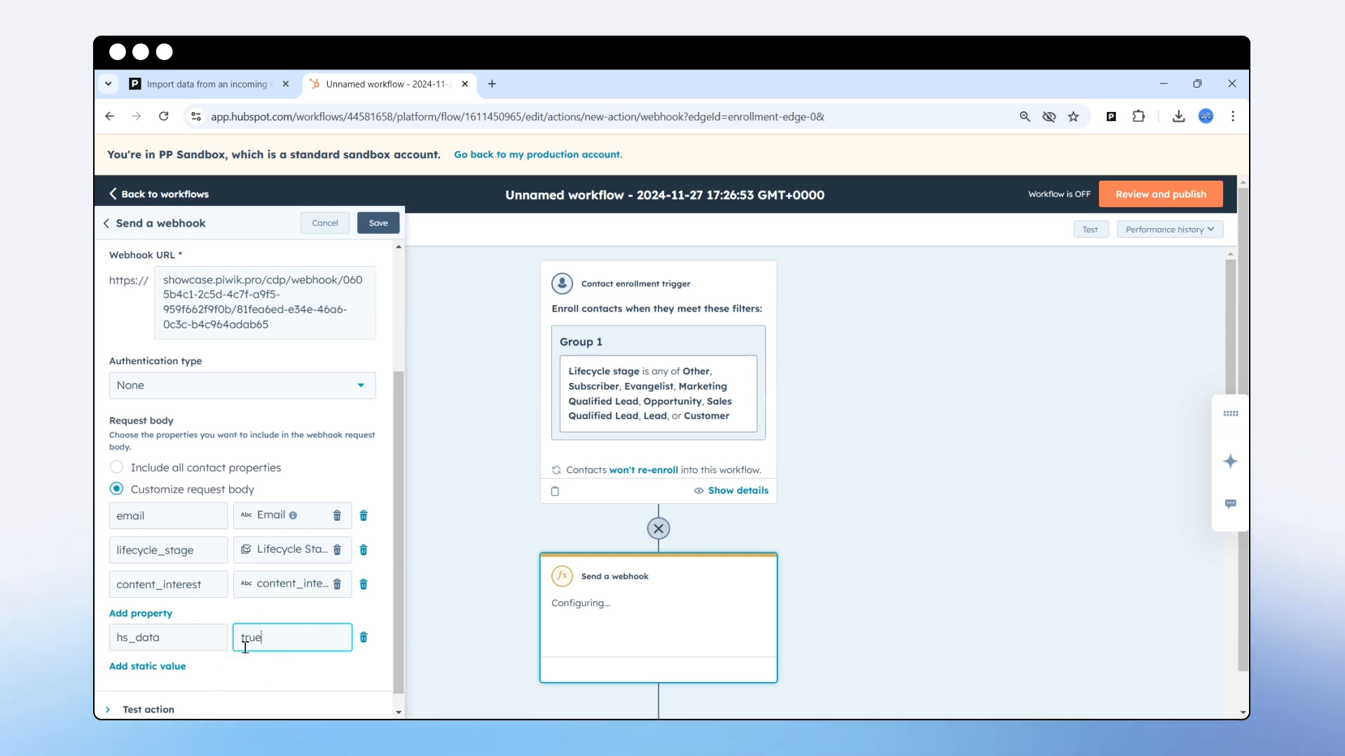
pyautogui.doubleClick(172, 641)
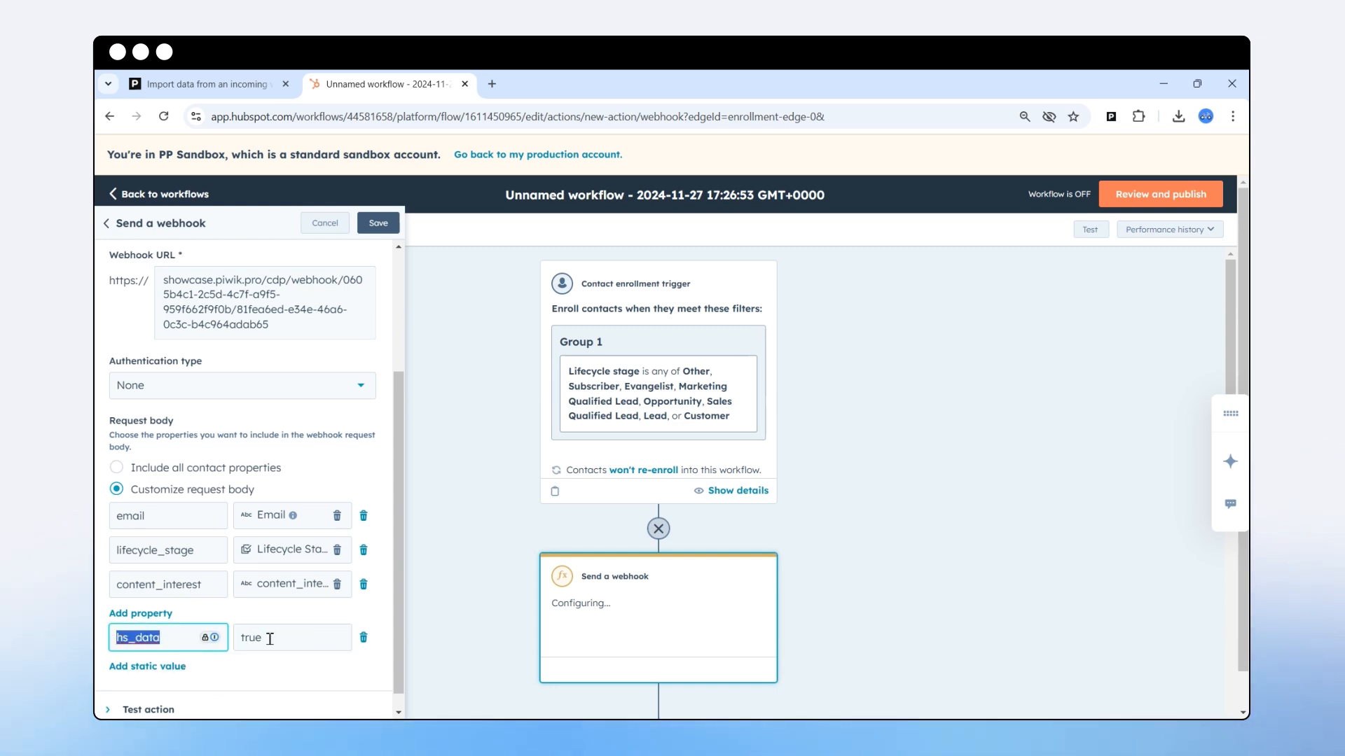
pyautogui.press('Tab')
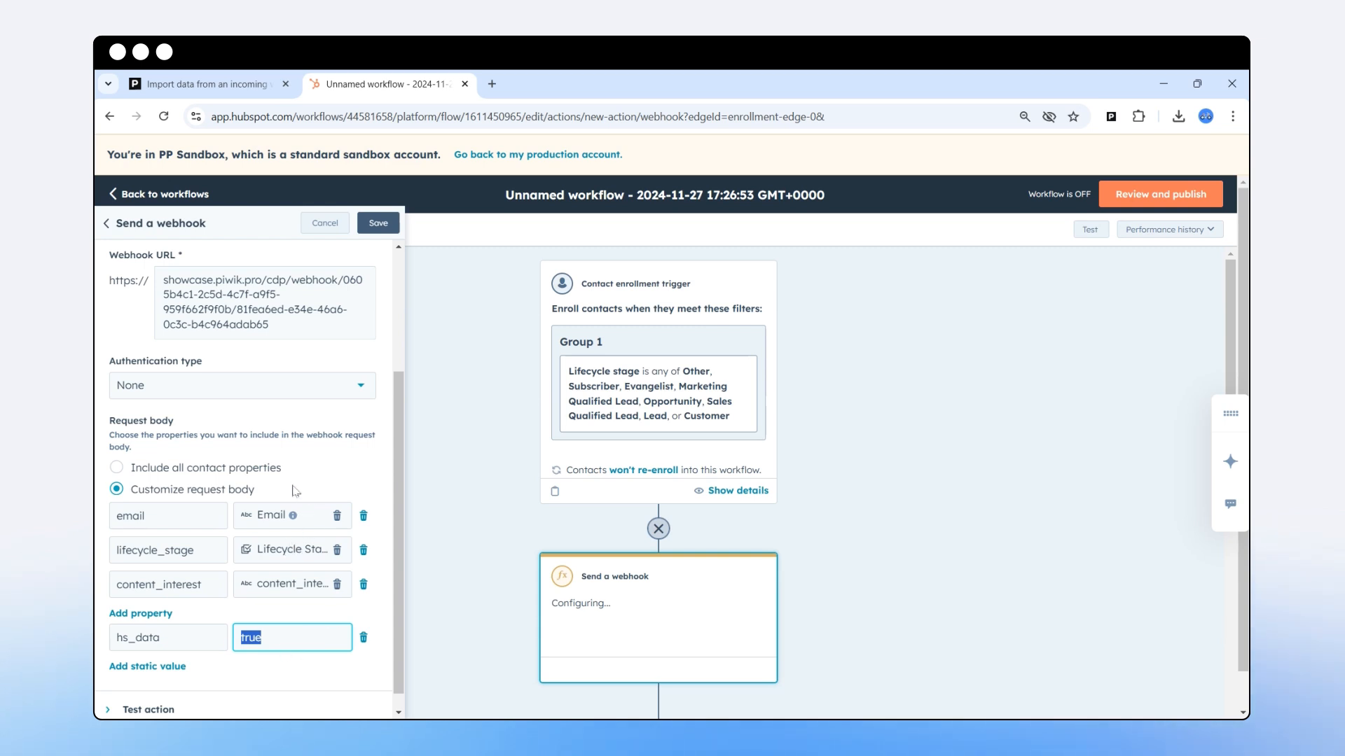
# Test the webhook action (status 202), then synchronize the test data in the Piwik PRO import.
pyautogui.scroll(-1, 171, 698)
pyautogui.click(171, 692)
pyautogui.scroll(-4, 278, 525)
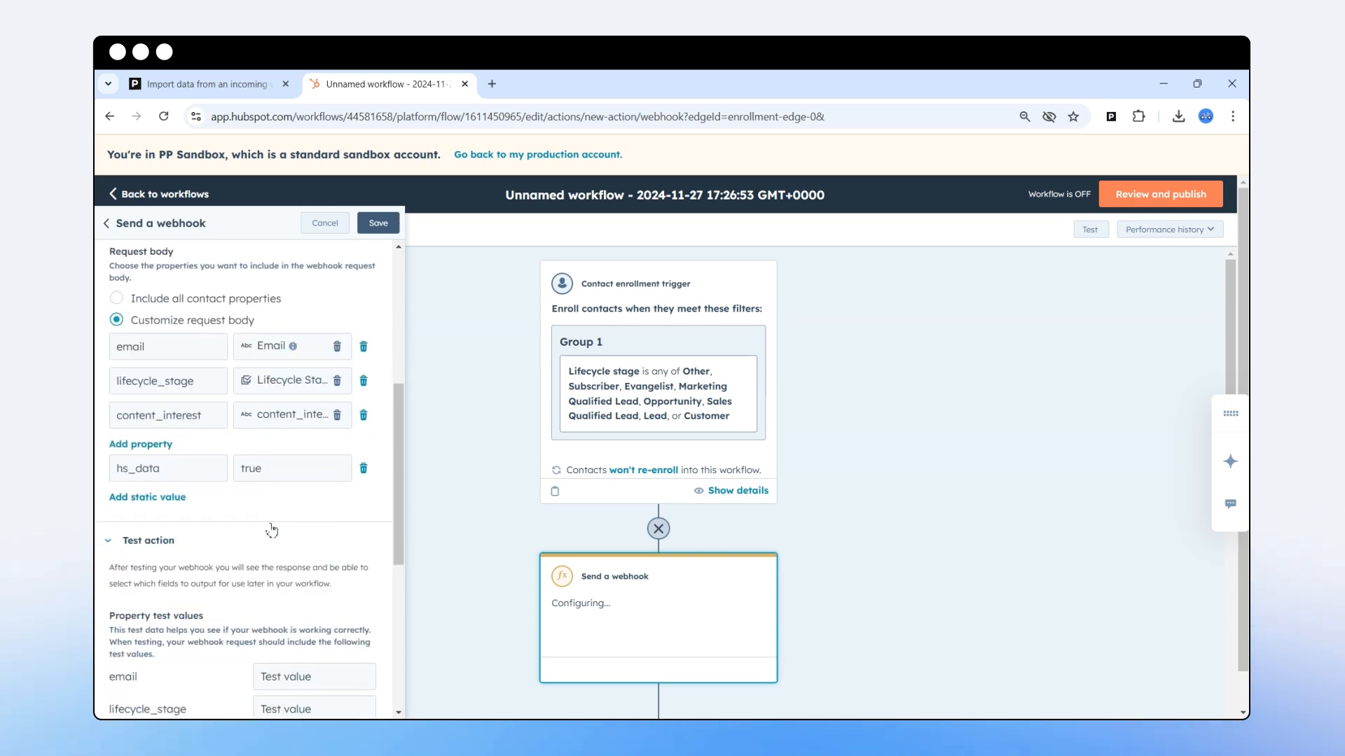
pyautogui.scroll(-3, 278, 525)
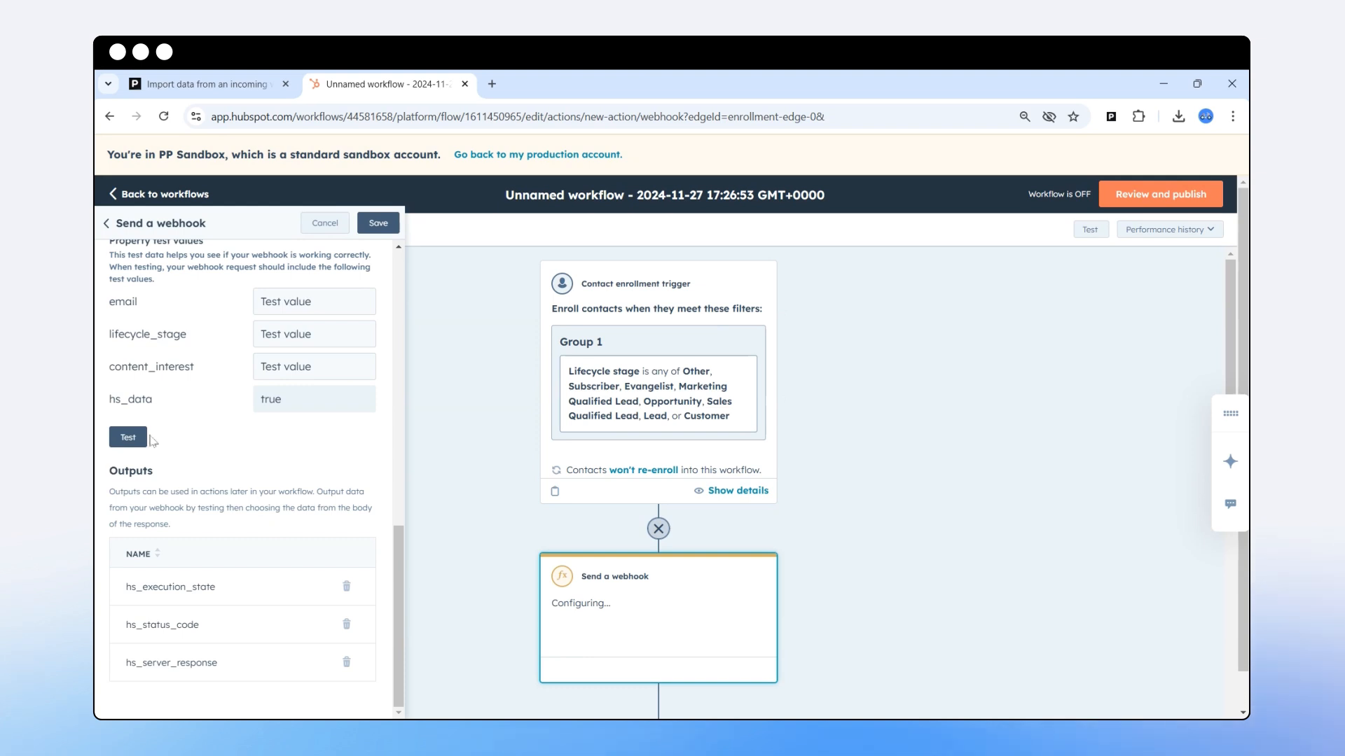
pyautogui.click(128, 438)
pyautogui.scroll(-2, 231, 526)
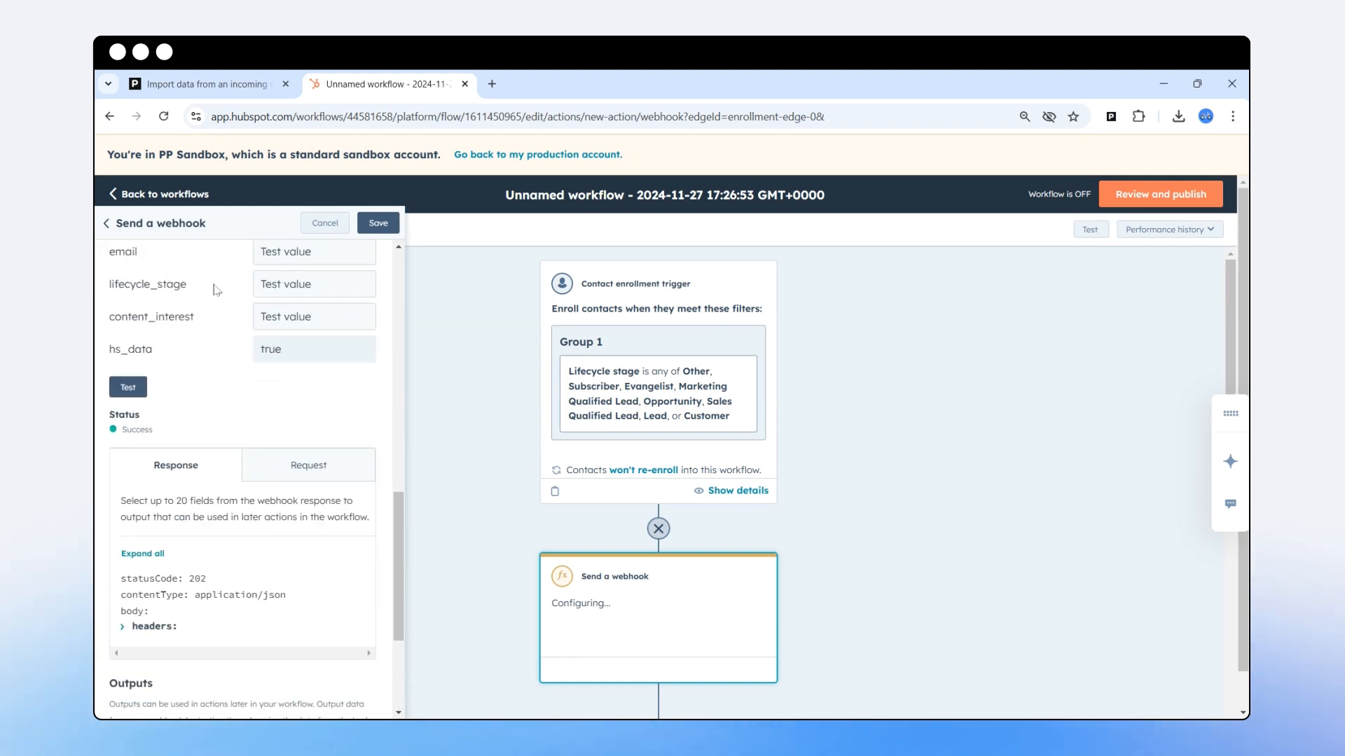
pyautogui.click(203, 86)
pyautogui.click(280, 413)
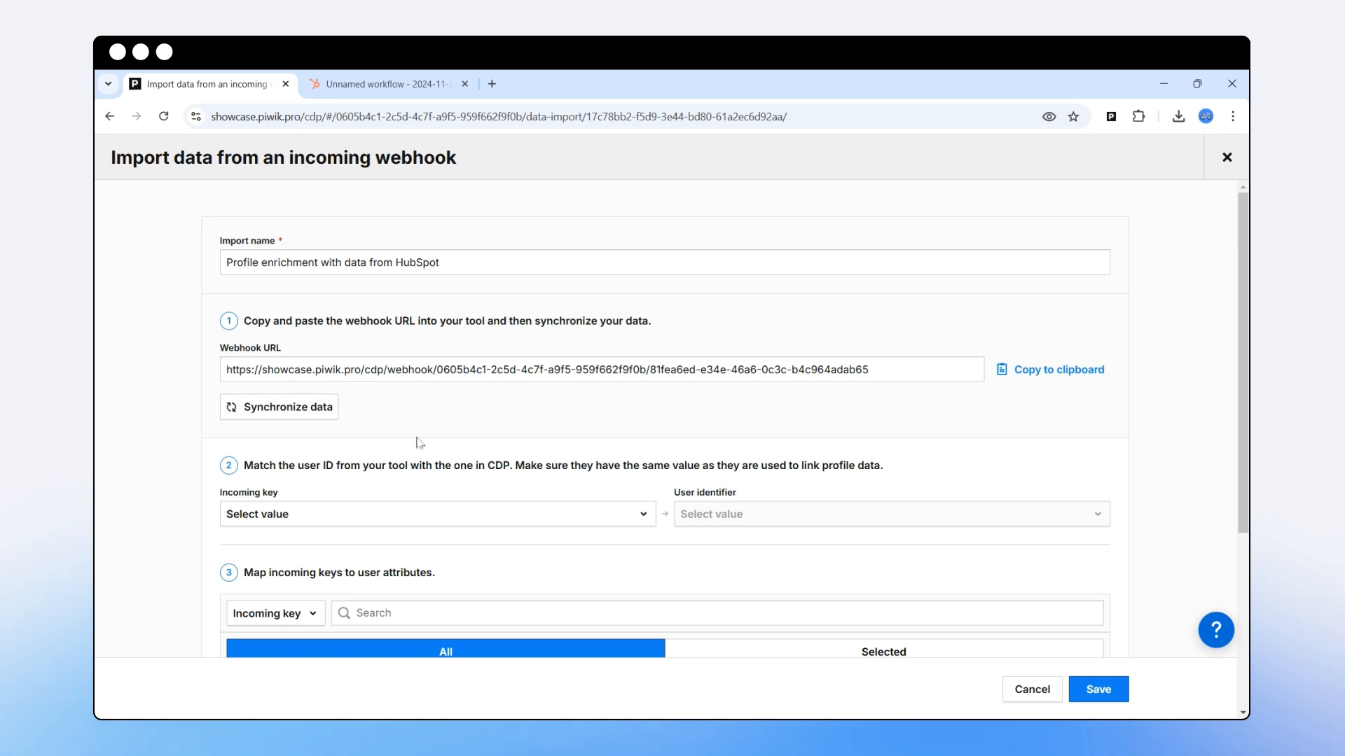
# Set the incoming key to email and match it against the User ID identifier.
pyautogui.scroll(-3, 488, 516)
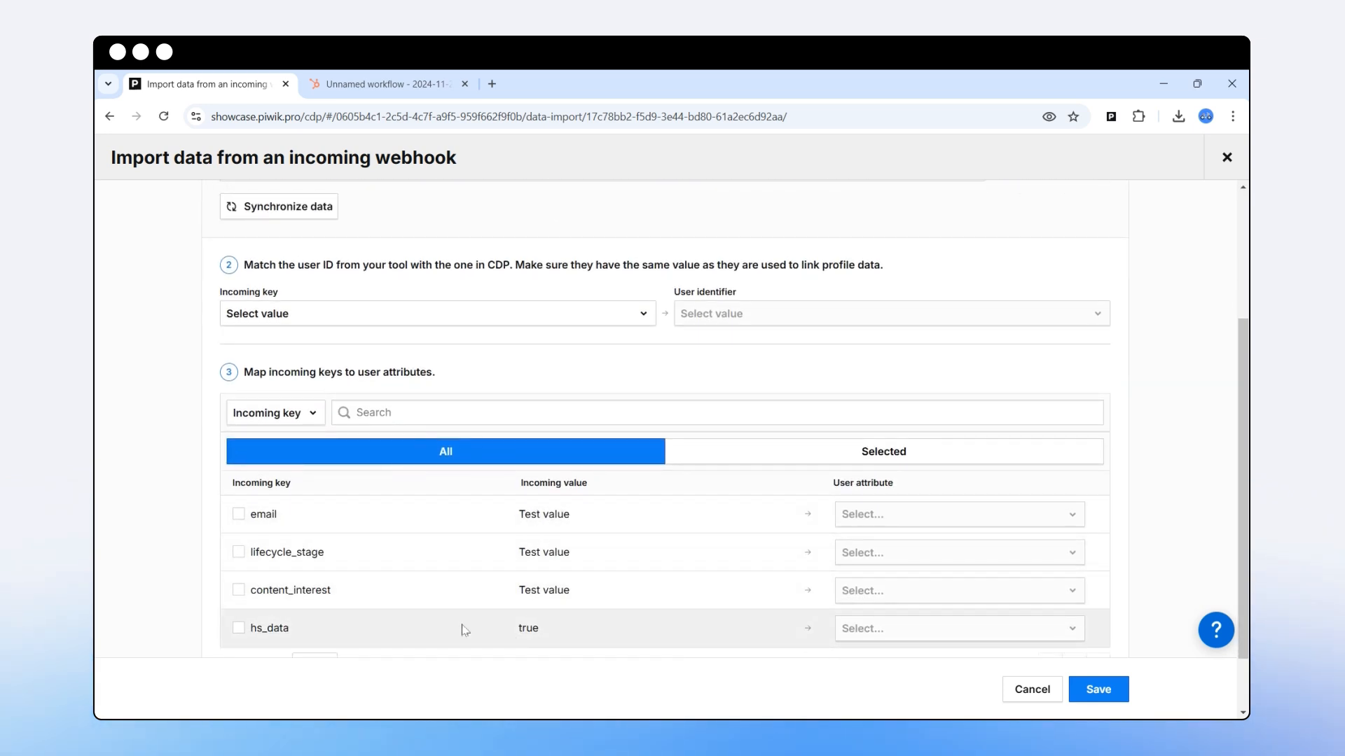
pyautogui.scroll(1, 459, 620)
pyautogui.click(311, 368)
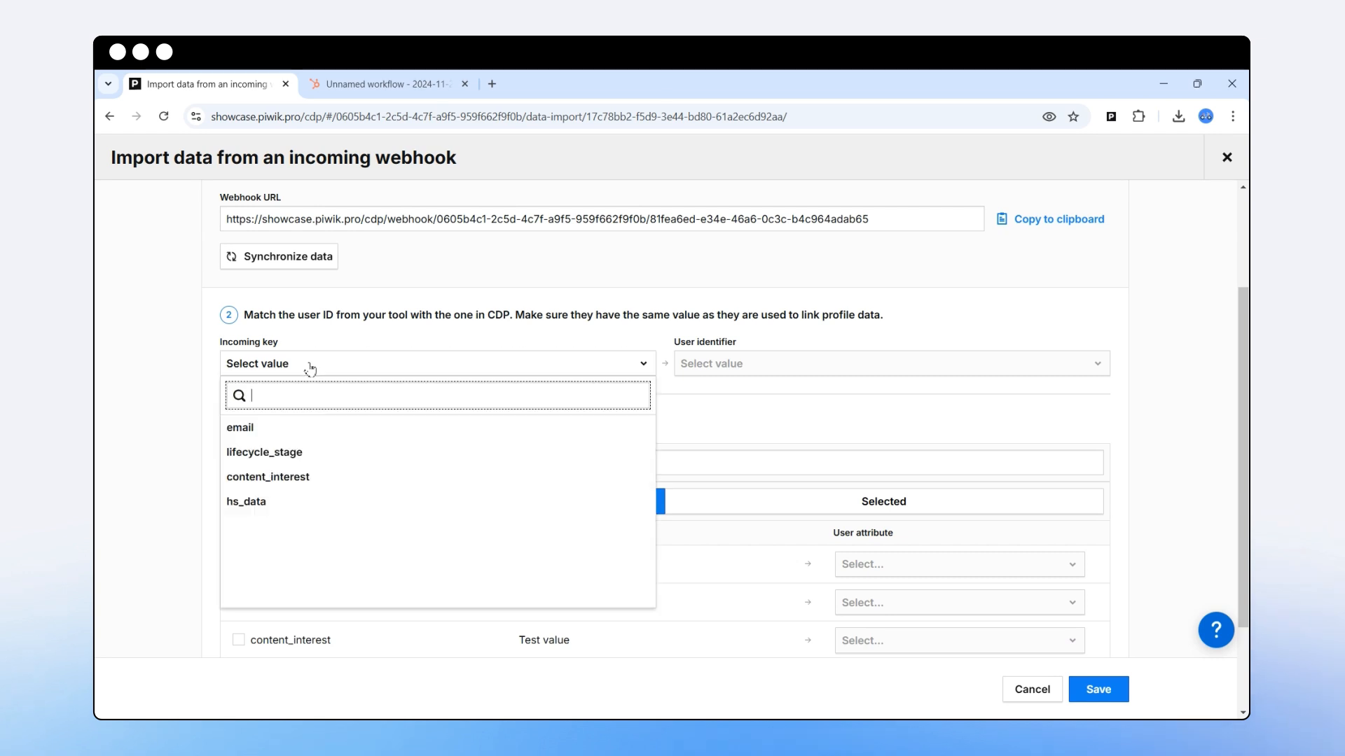
pyautogui.click(251, 433)
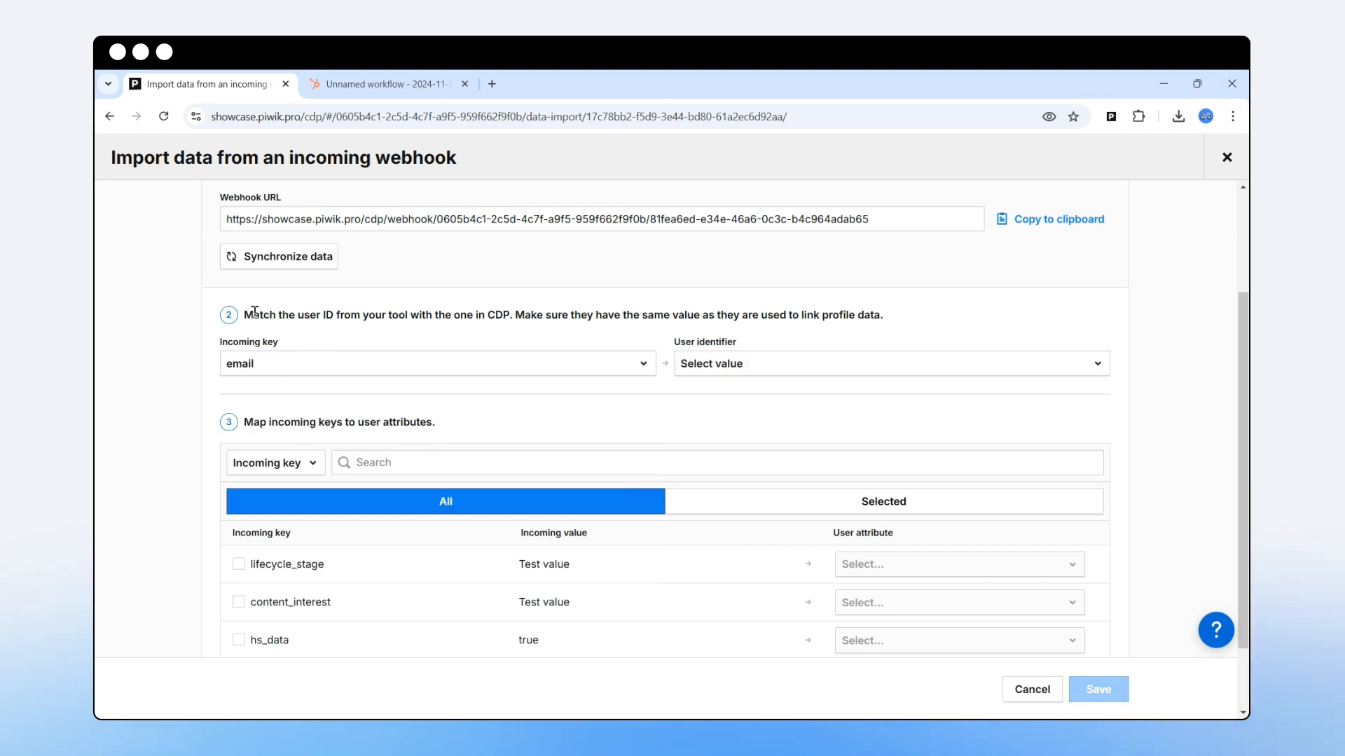
pyautogui.moveTo(251, 317); pyautogui.dragTo(902, 322)
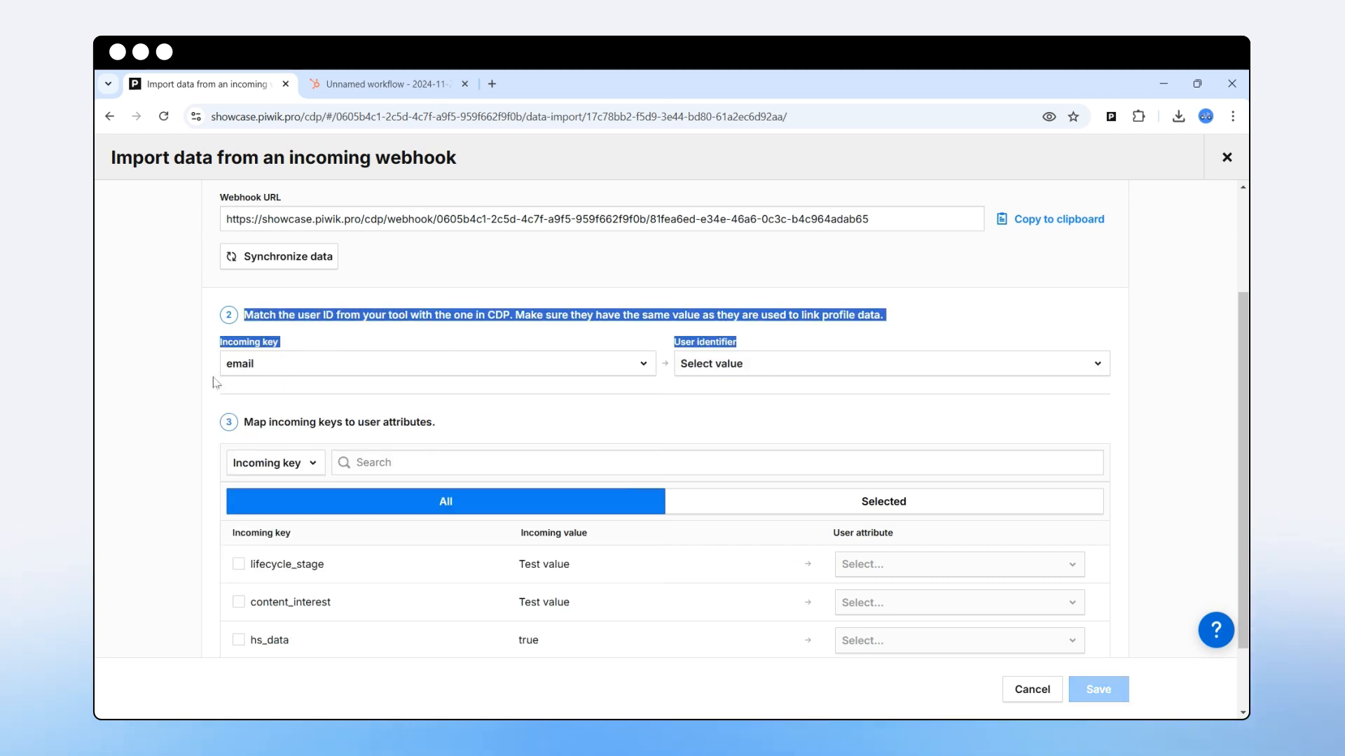
pyautogui.click(745, 363)
pyautogui.click(716, 390)
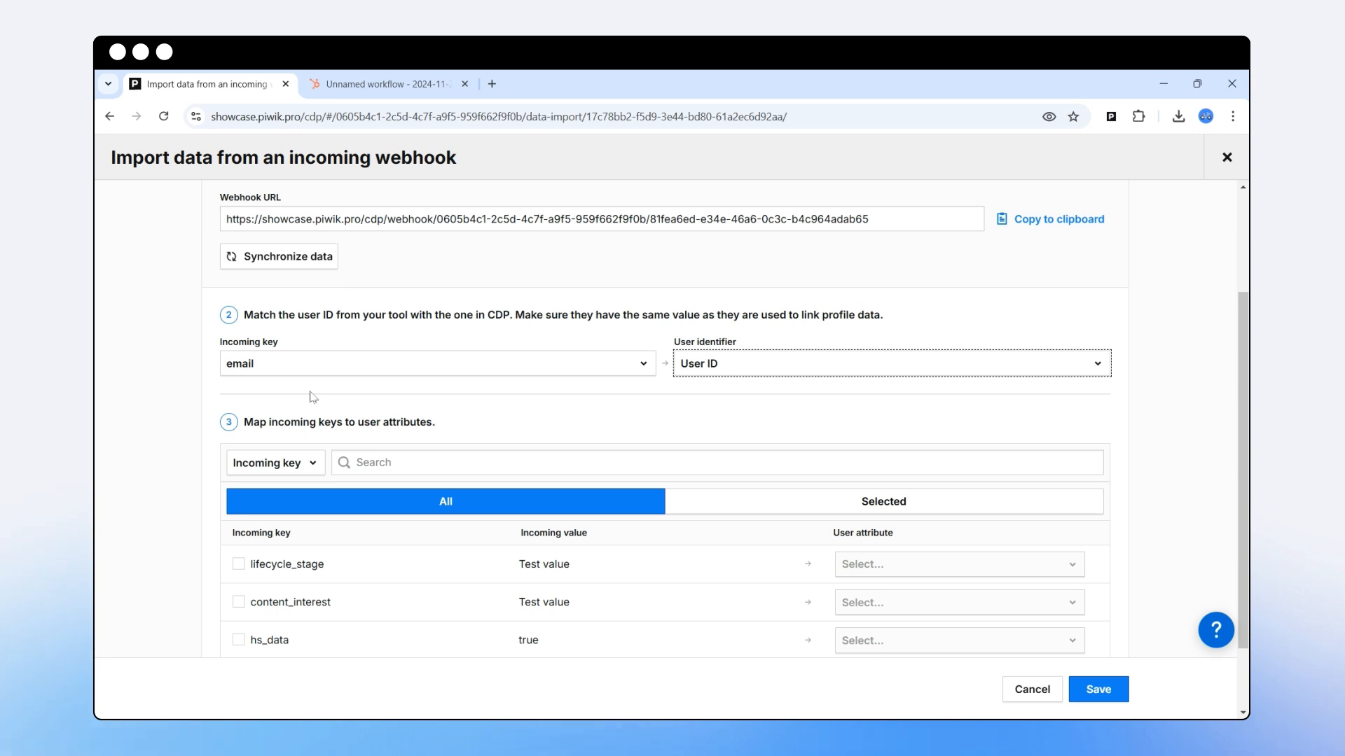
# Map lifecycle_stage to Lifecycle stage and content_interest to Content interest, then include hs_data.
pyautogui.scroll(-1, 313, 402)
pyautogui.click(238, 477)
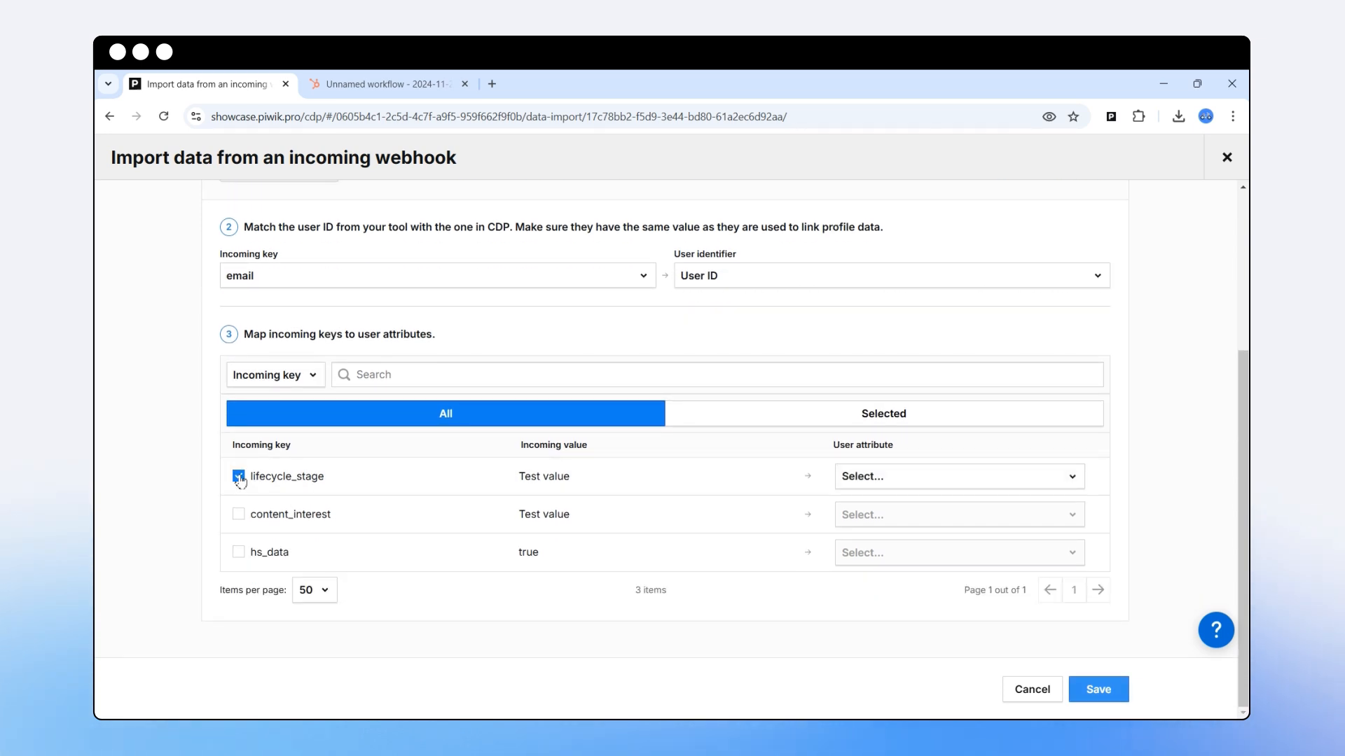
pyautogui.click(888, 476)
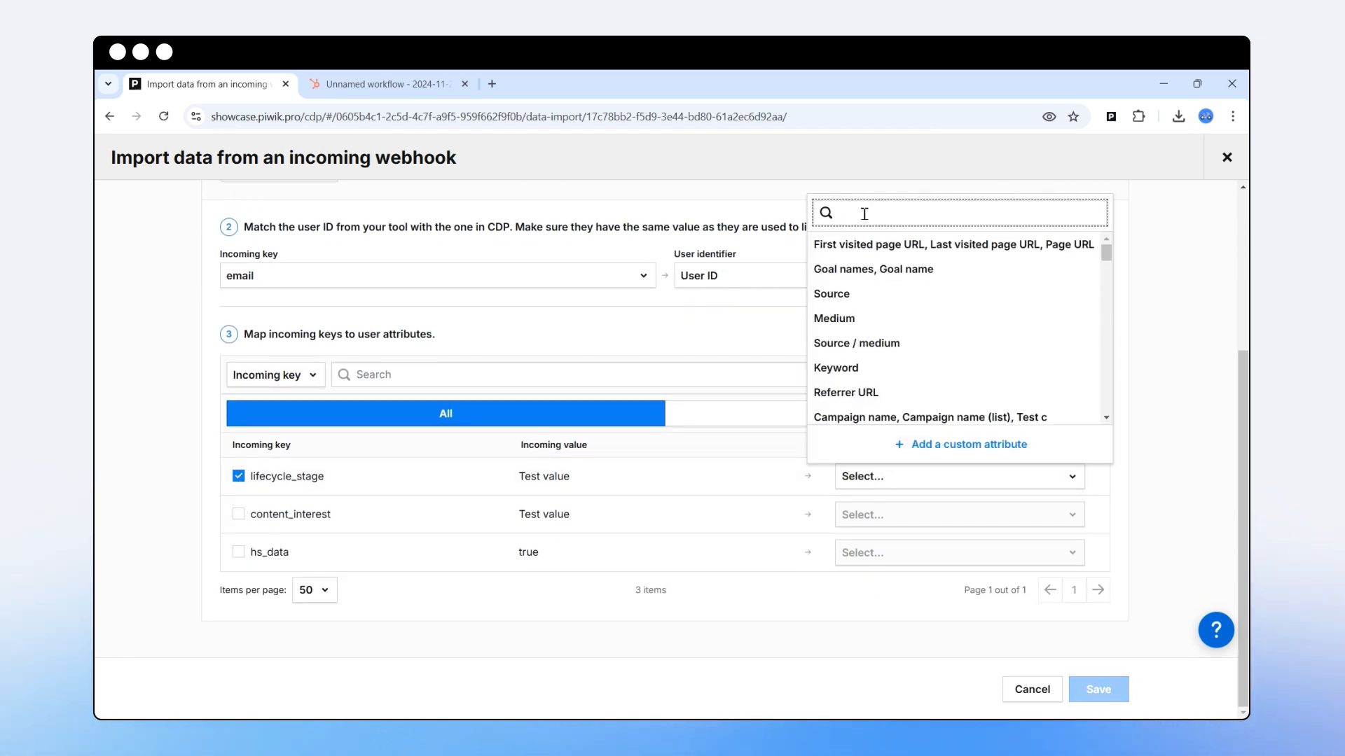
pyautogui.write('life')
pyautogui.click(910, 245)
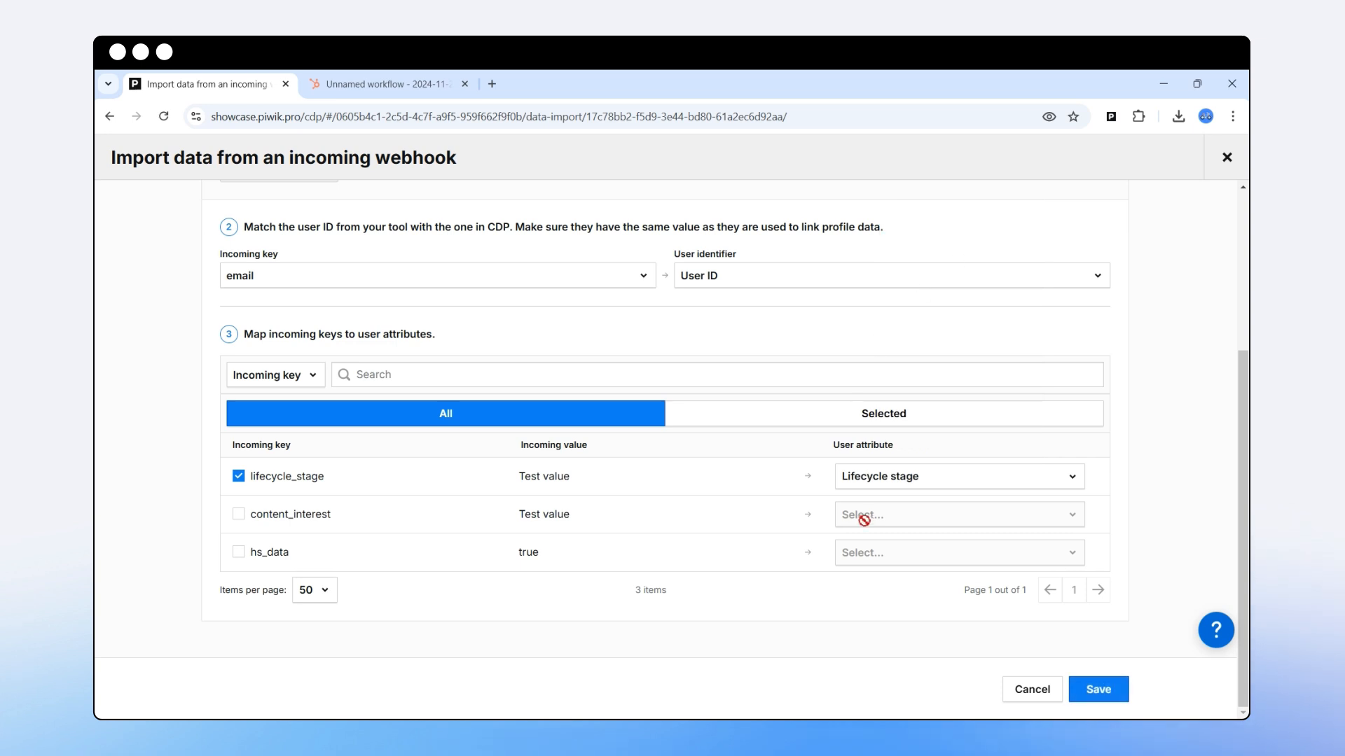
pyautogui.click(238, 514)
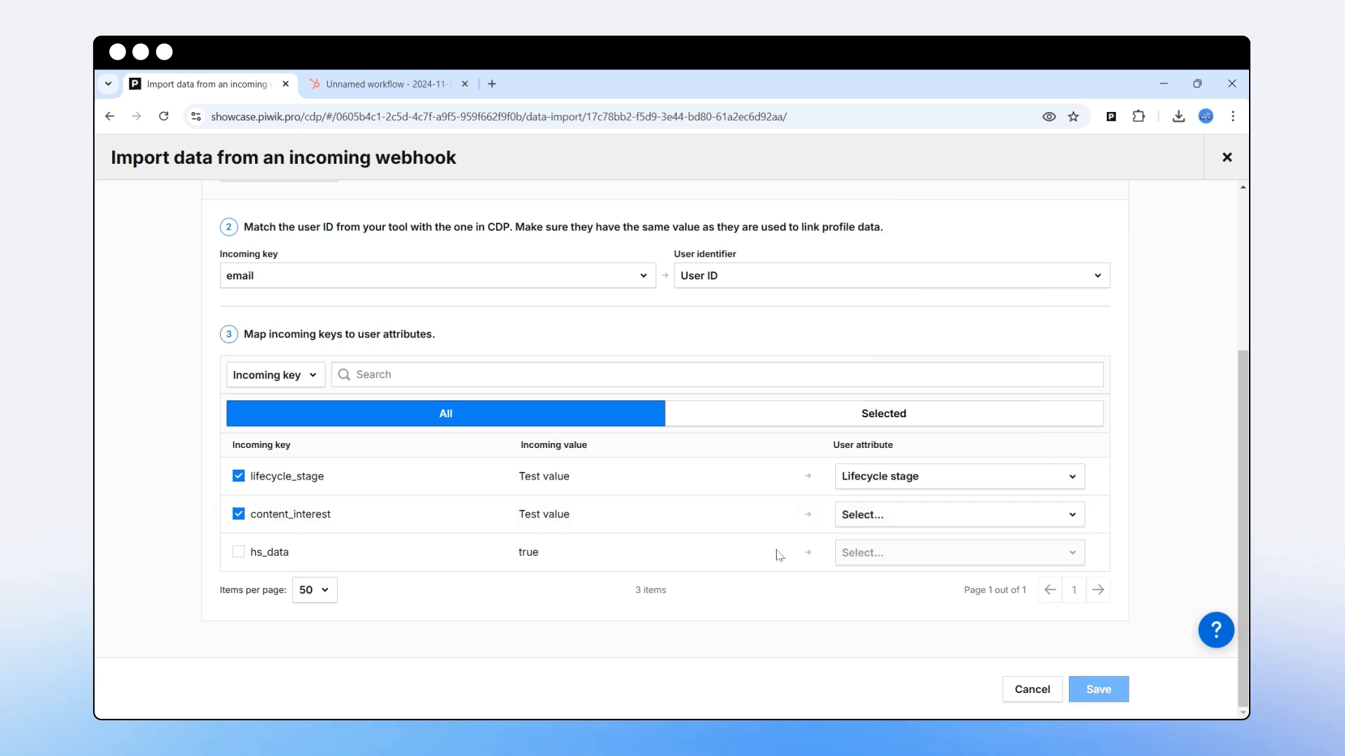
pyautogui.click(878, 516)
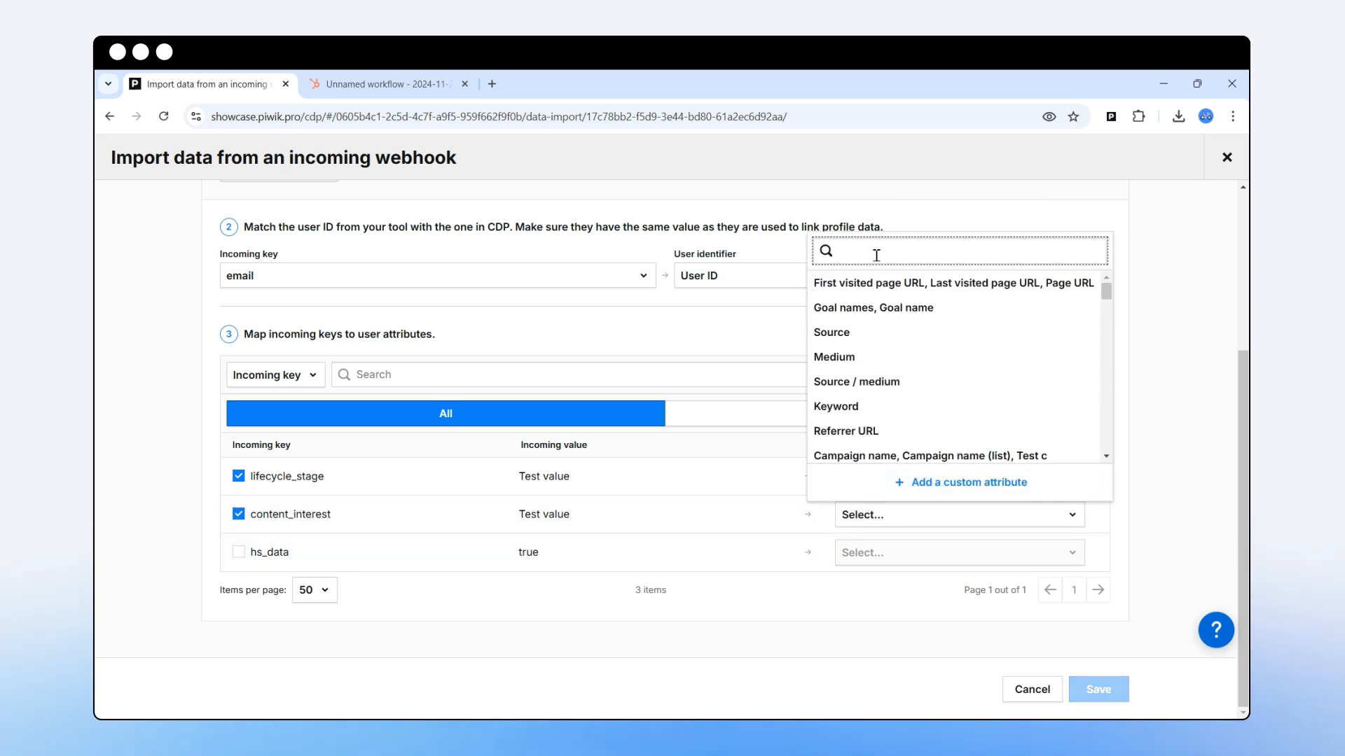
pyautogui.write('cont')
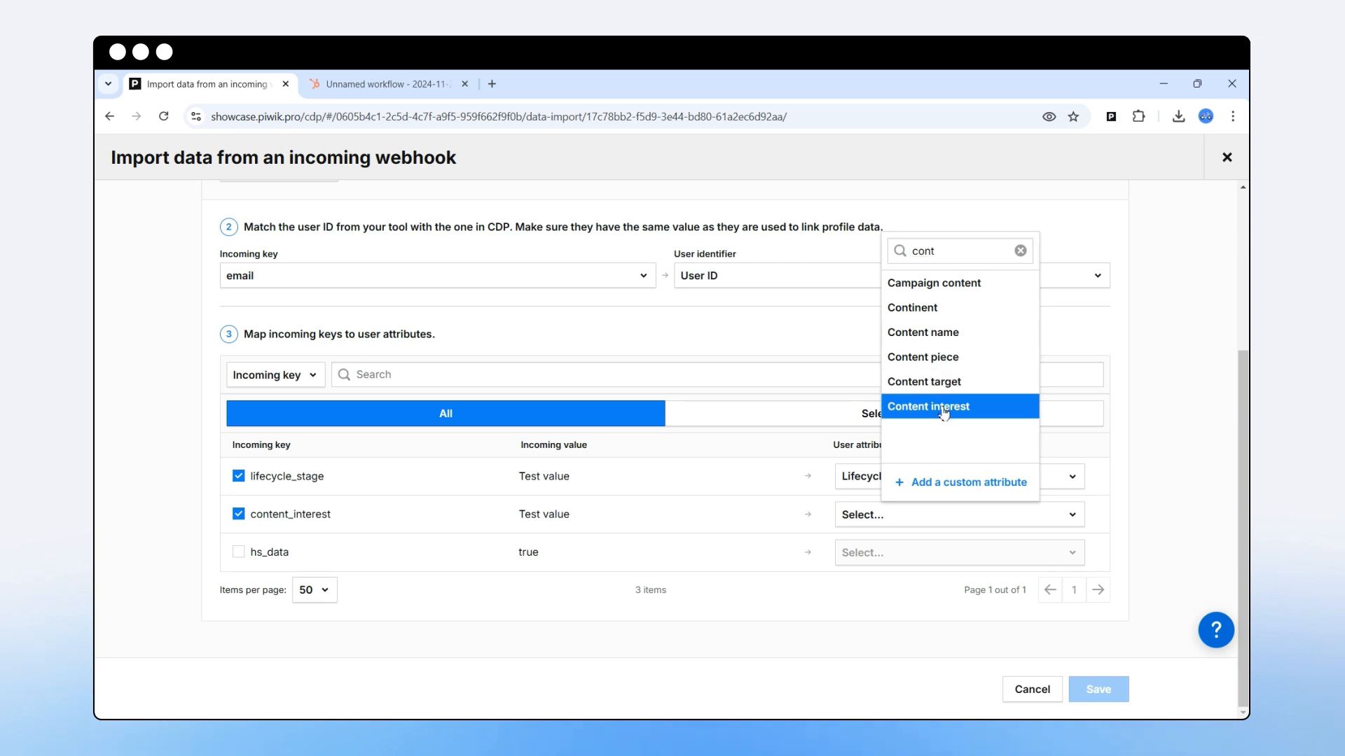
pyautogui.click(944, 410)
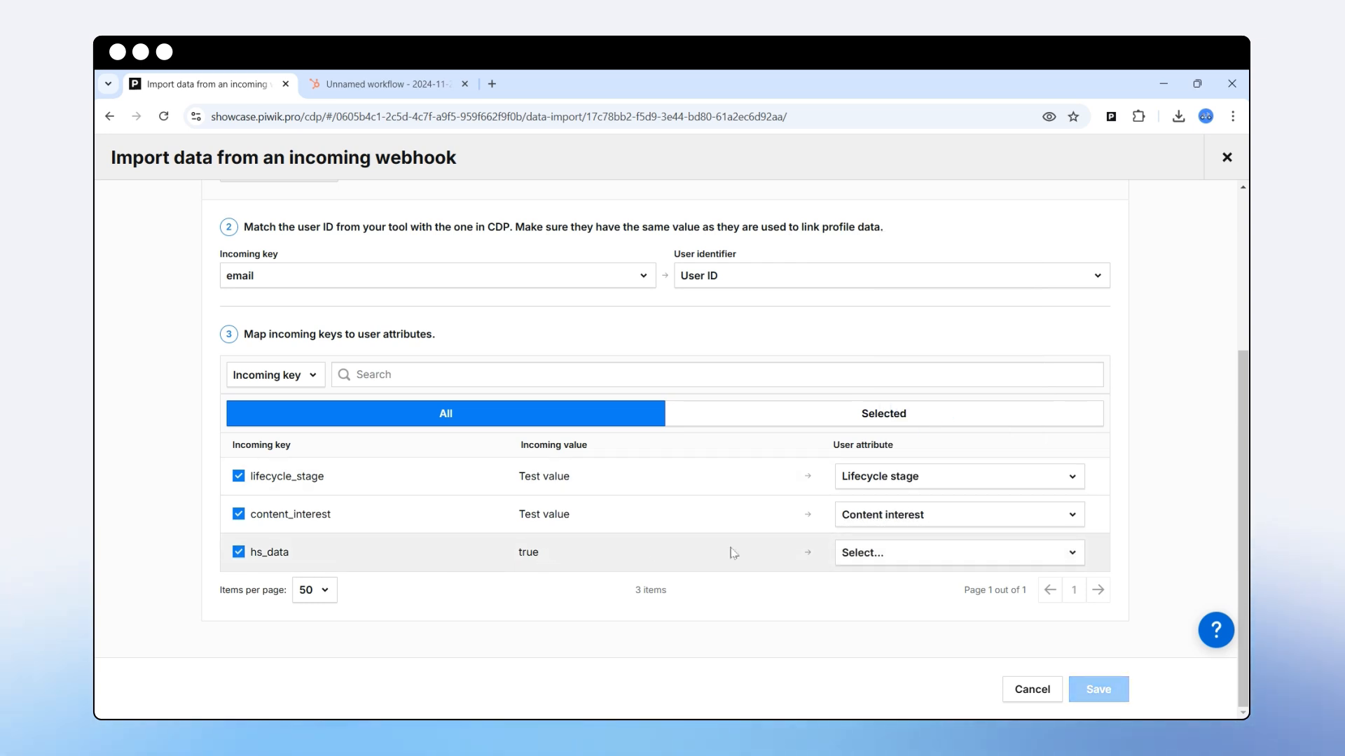
pyautogui.click(860, 552)
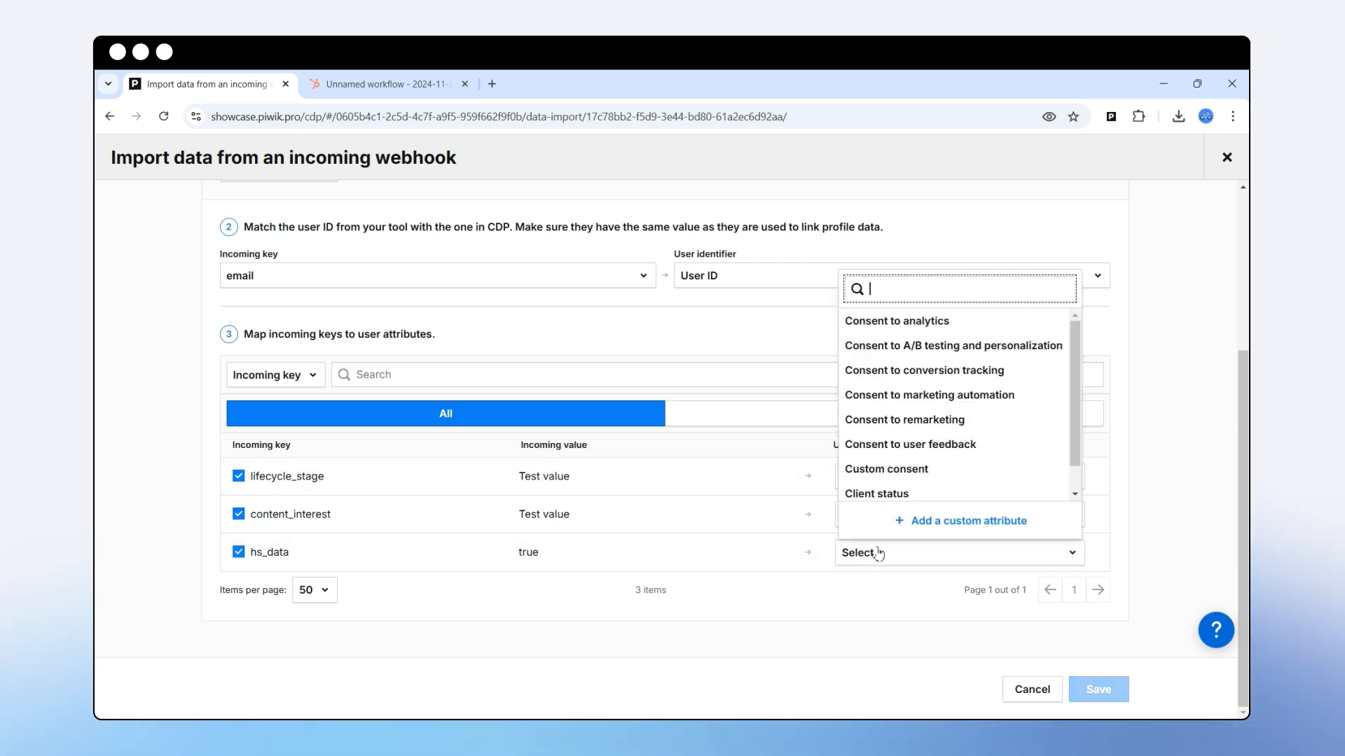
# Create a Boolean custom attribute 'HubSpot data' for hs_data that keeps the last received value.
pyautogui.click(923, 527)
pyautogui.hotkey('ctrl', 'v')
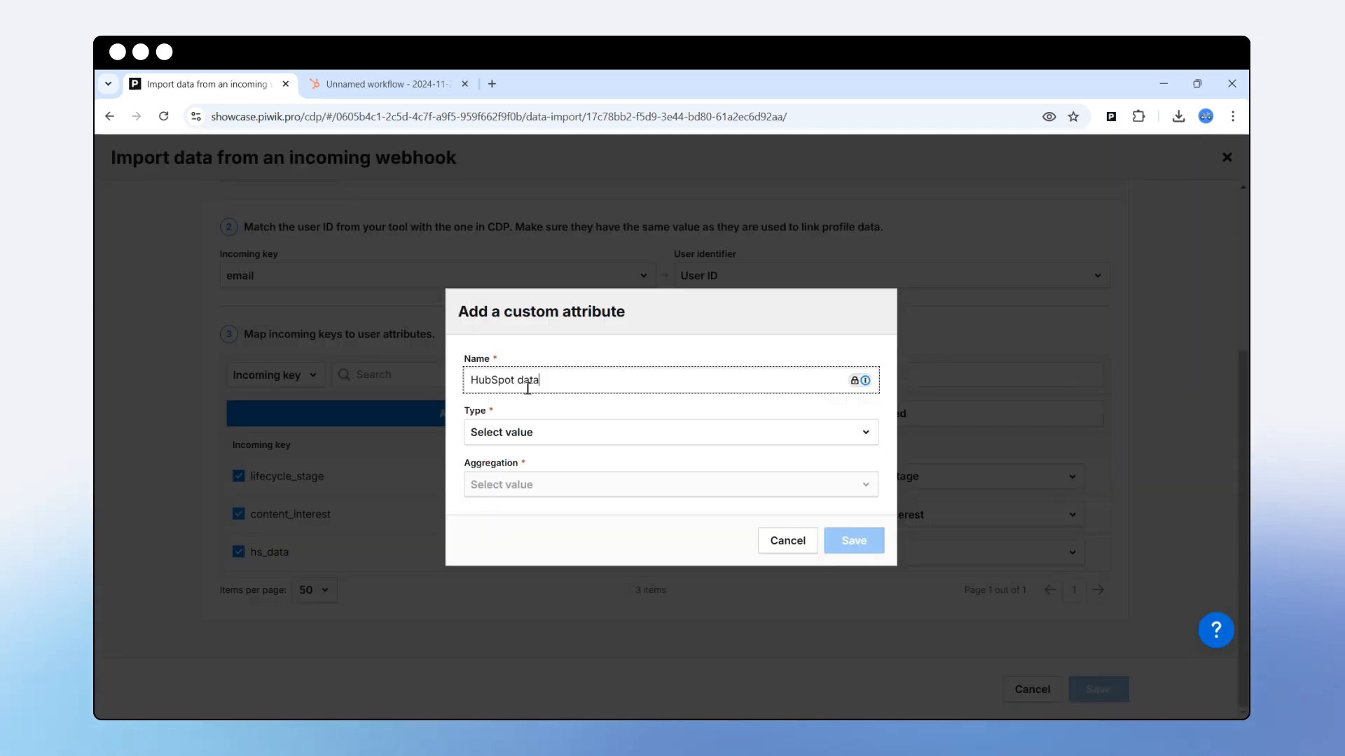
pyautogui.click(526, 432)
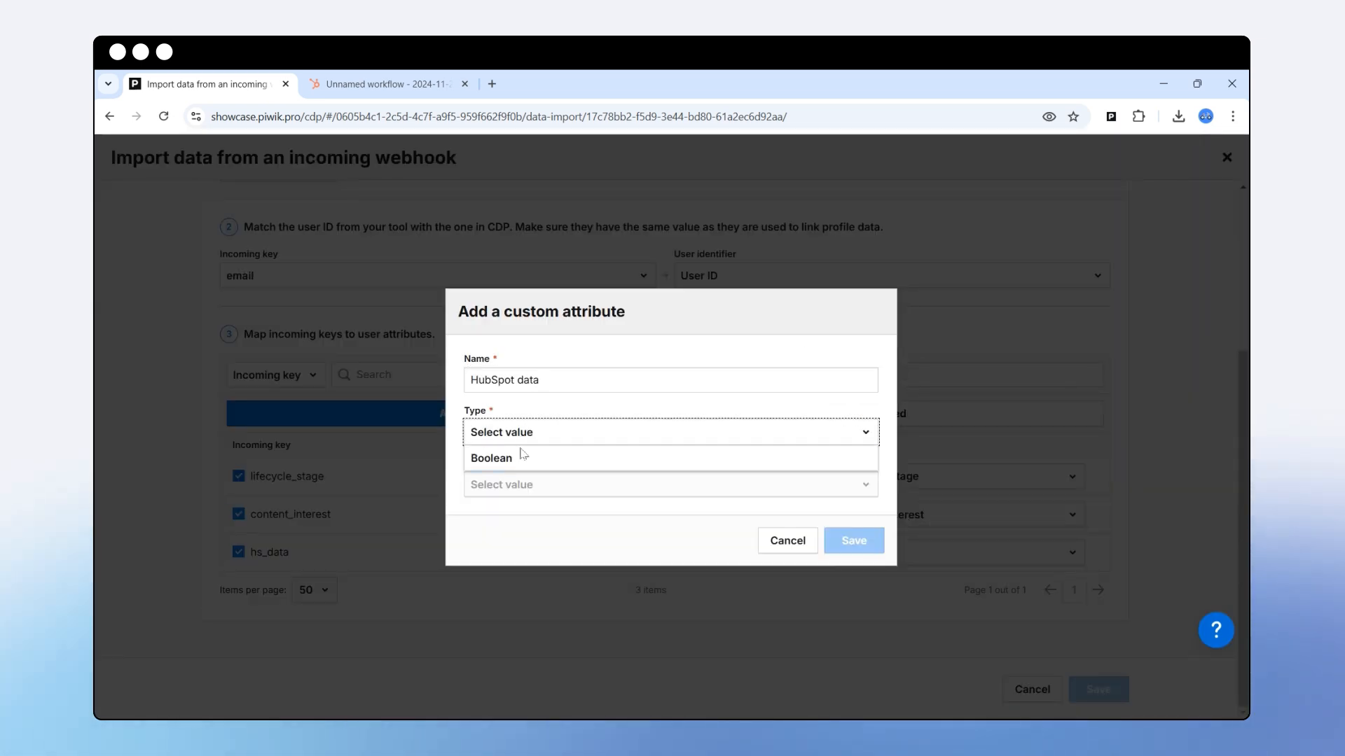
pyautogui.click(524, 458)
pyautogui.click(511, 485)
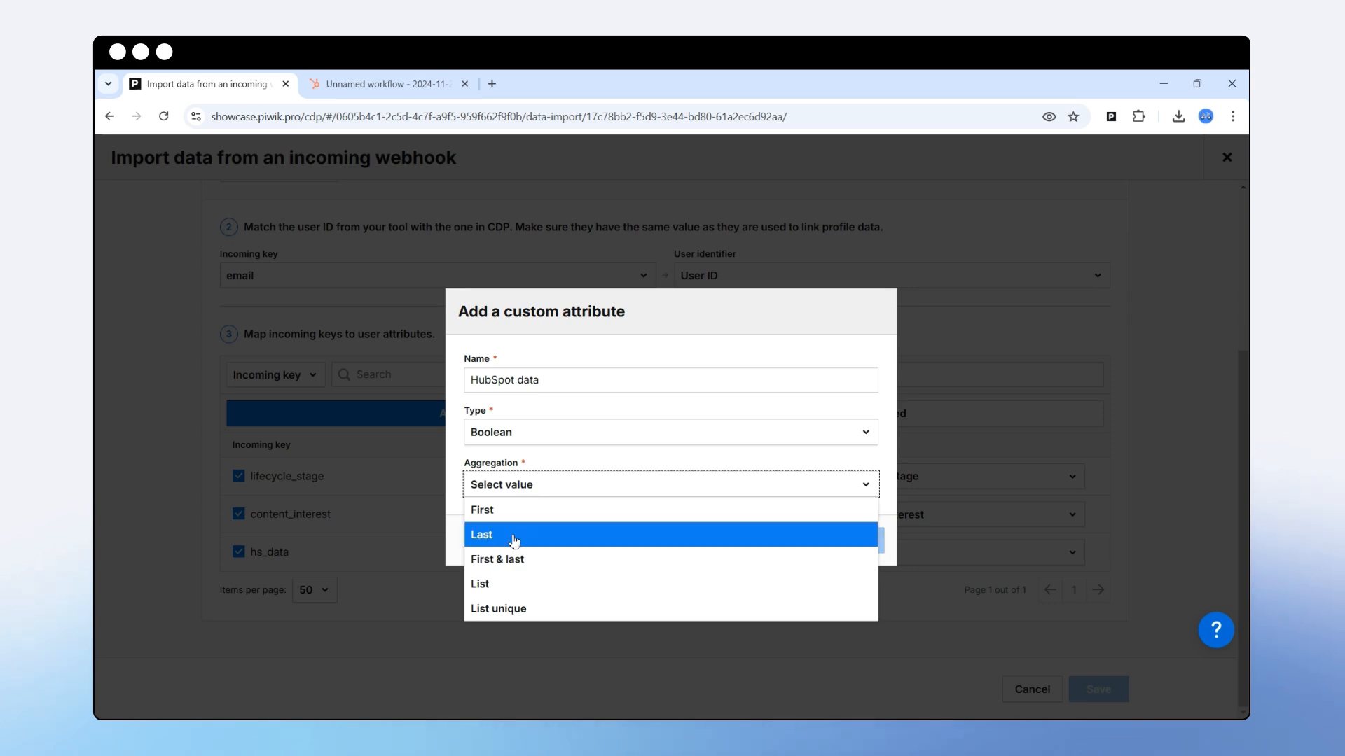
pyautogui.click(516, 543)
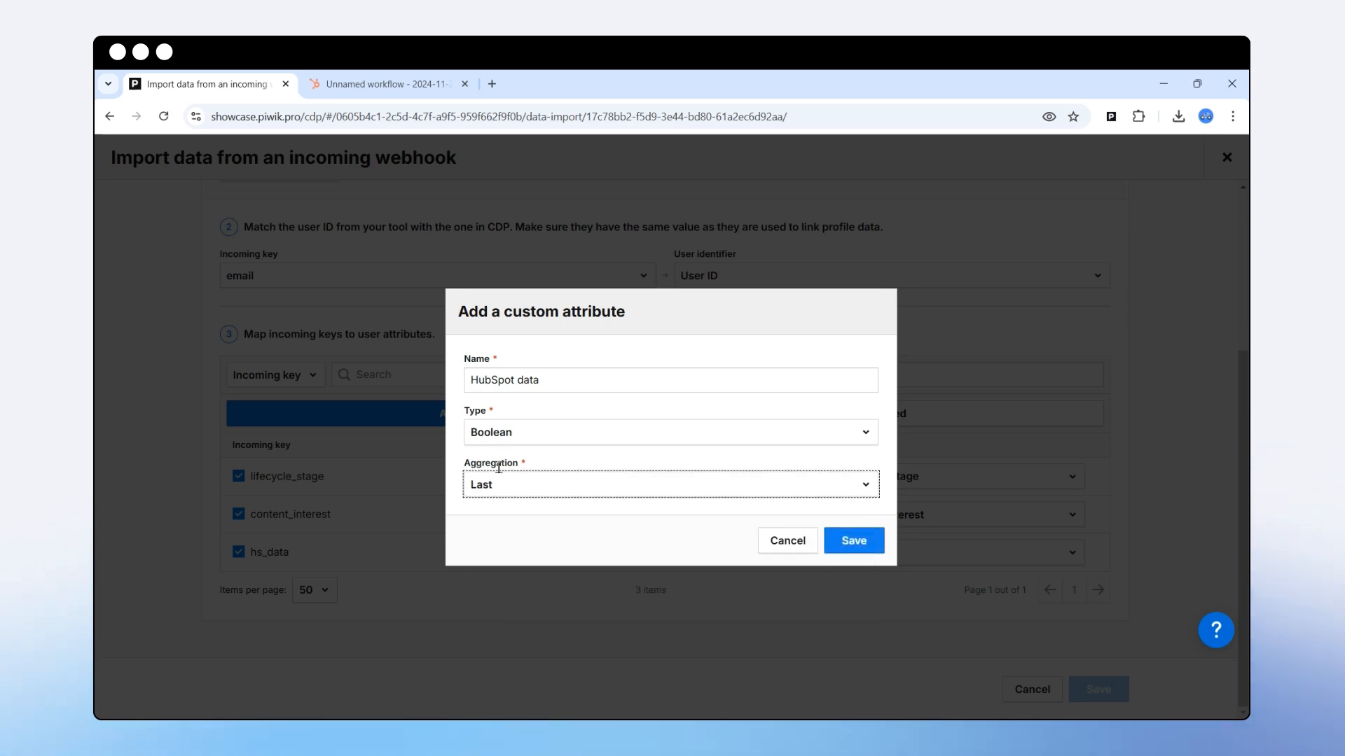
pyautogui.click(856, 543)
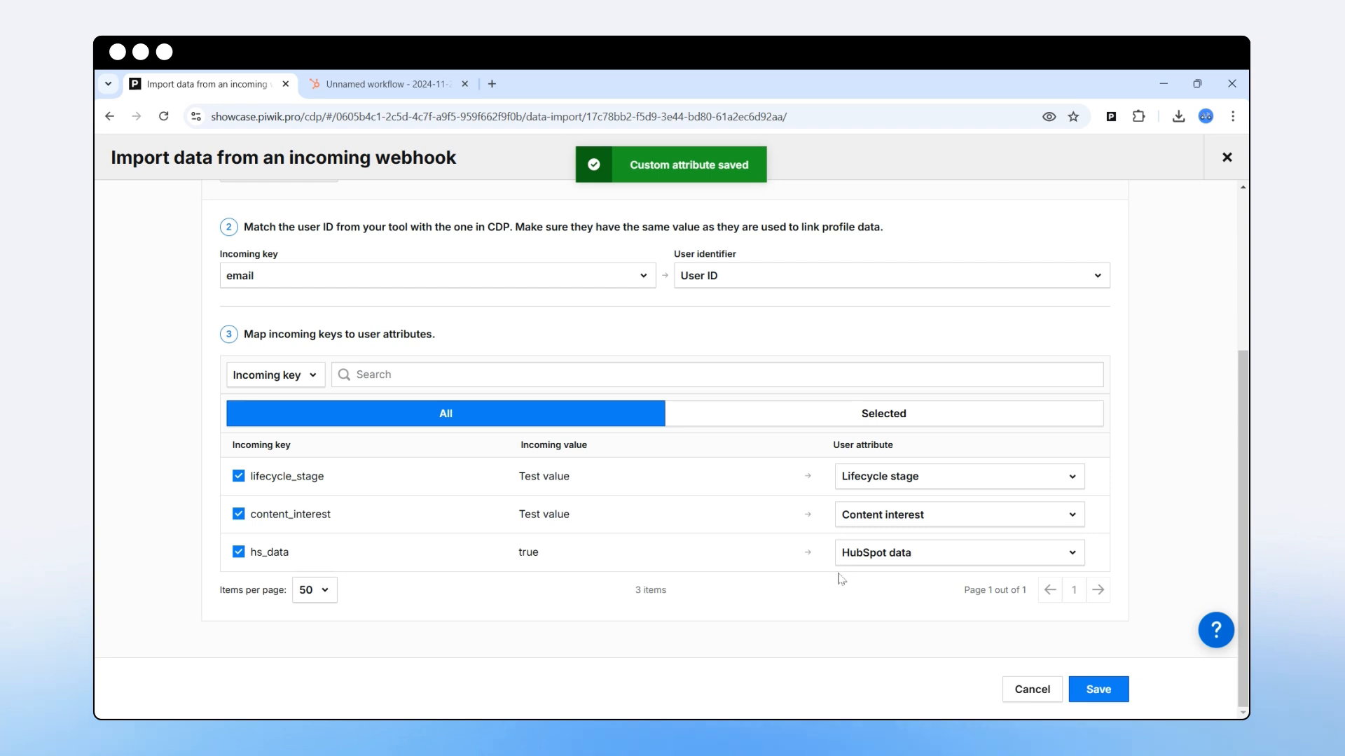
# Save the webhook data import and return to the HubSpot workflow.
pyautogui.click(1098, 691)
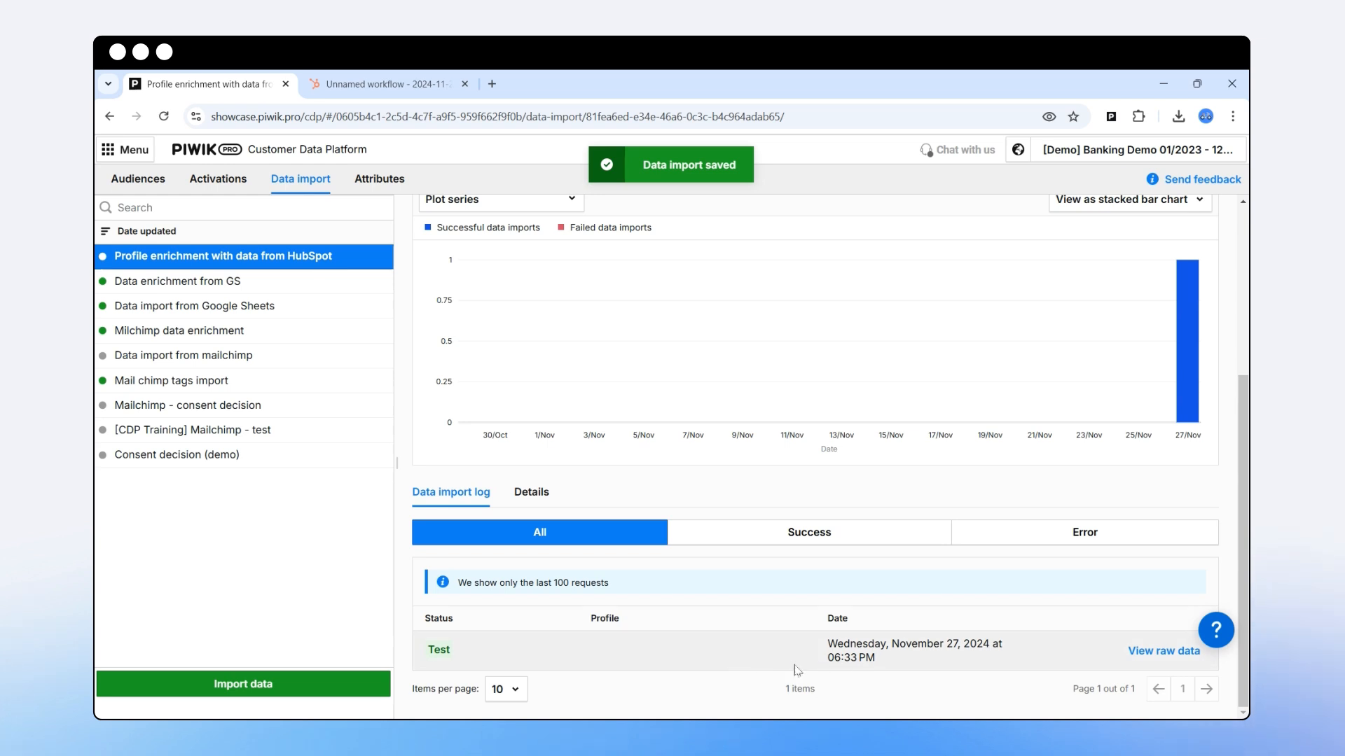
pyautogui.scroll(2, 735, 586)
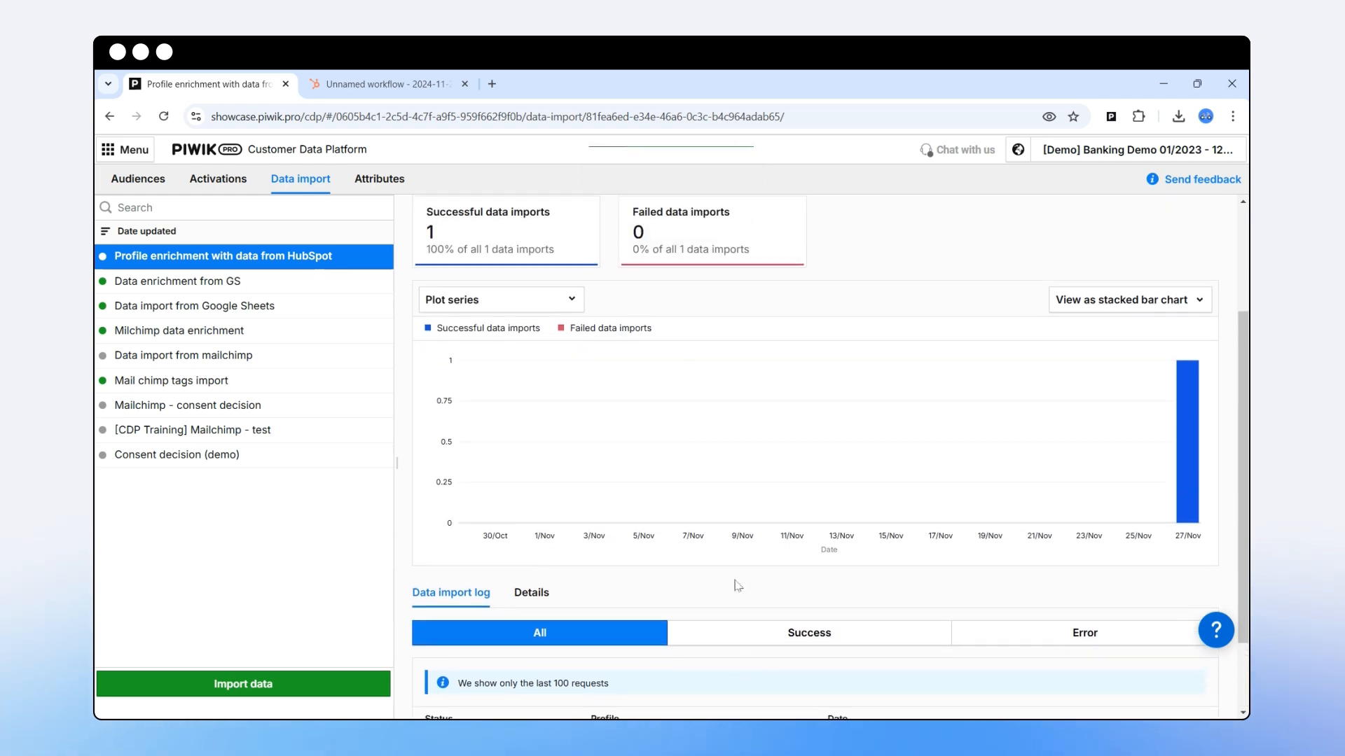
pyautogui.click(386, 84)
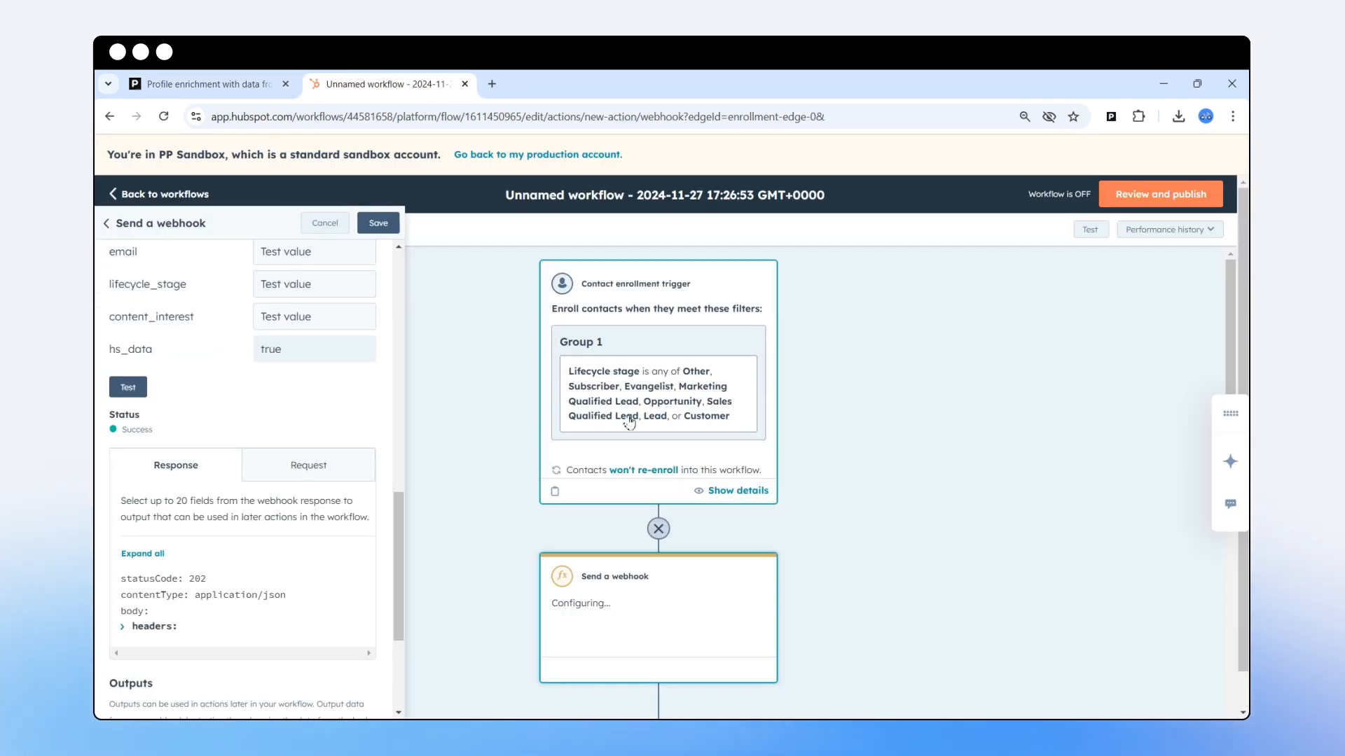
# Review the workflow for publishing, enrolling only contacts who qualify after it's turned on.
pyautogui.scroll(2, 299, 467)
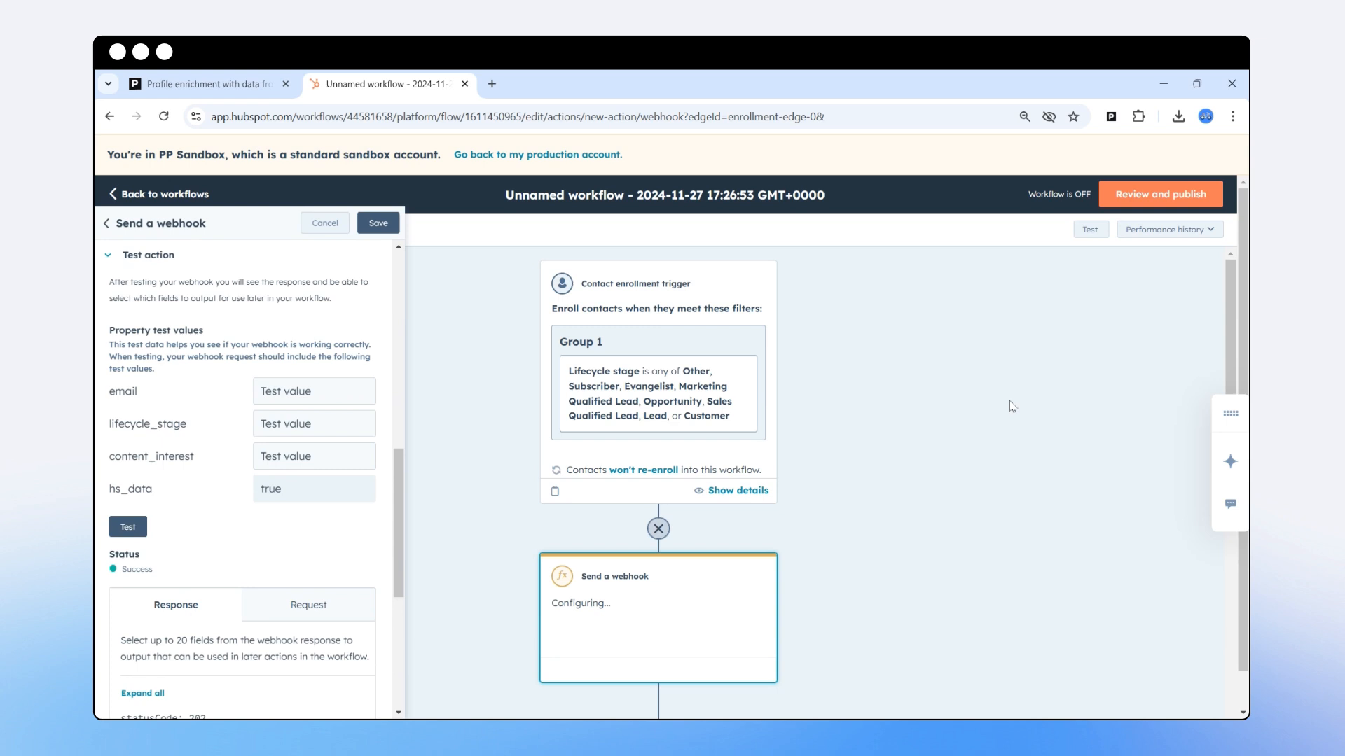
pyautogui.click(1153, 199)
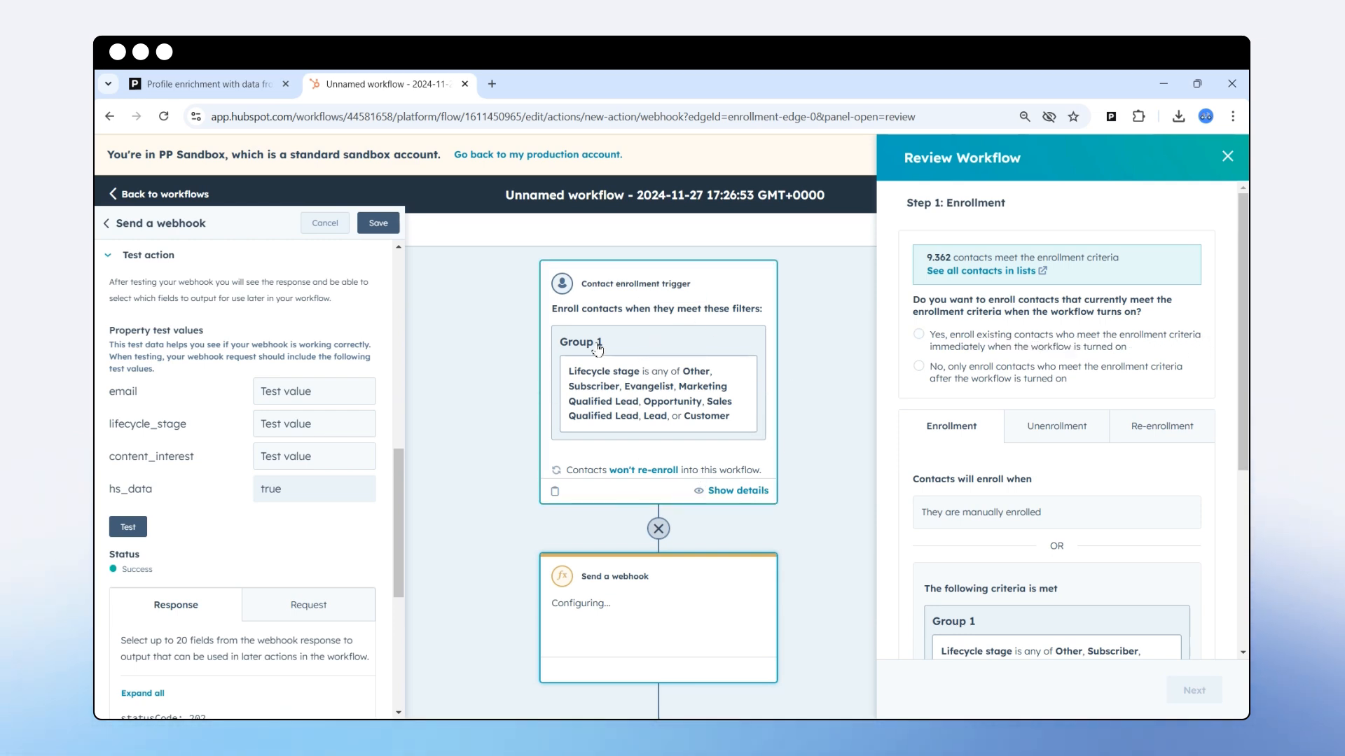
pyautogui.click(919, 367)
pyautogui.scroll(-4, 979, 458)
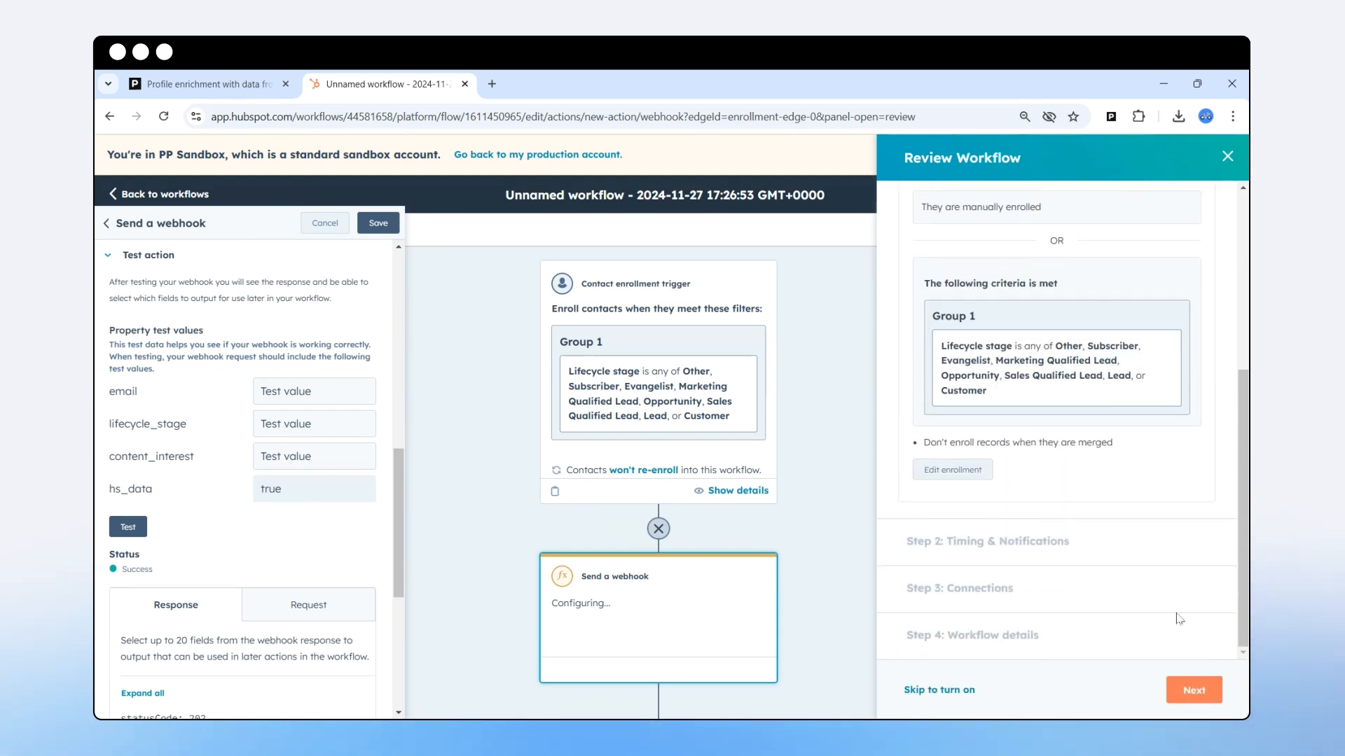
pyautogui.click(1193, 691)
pyautogui.click(1194, 691)
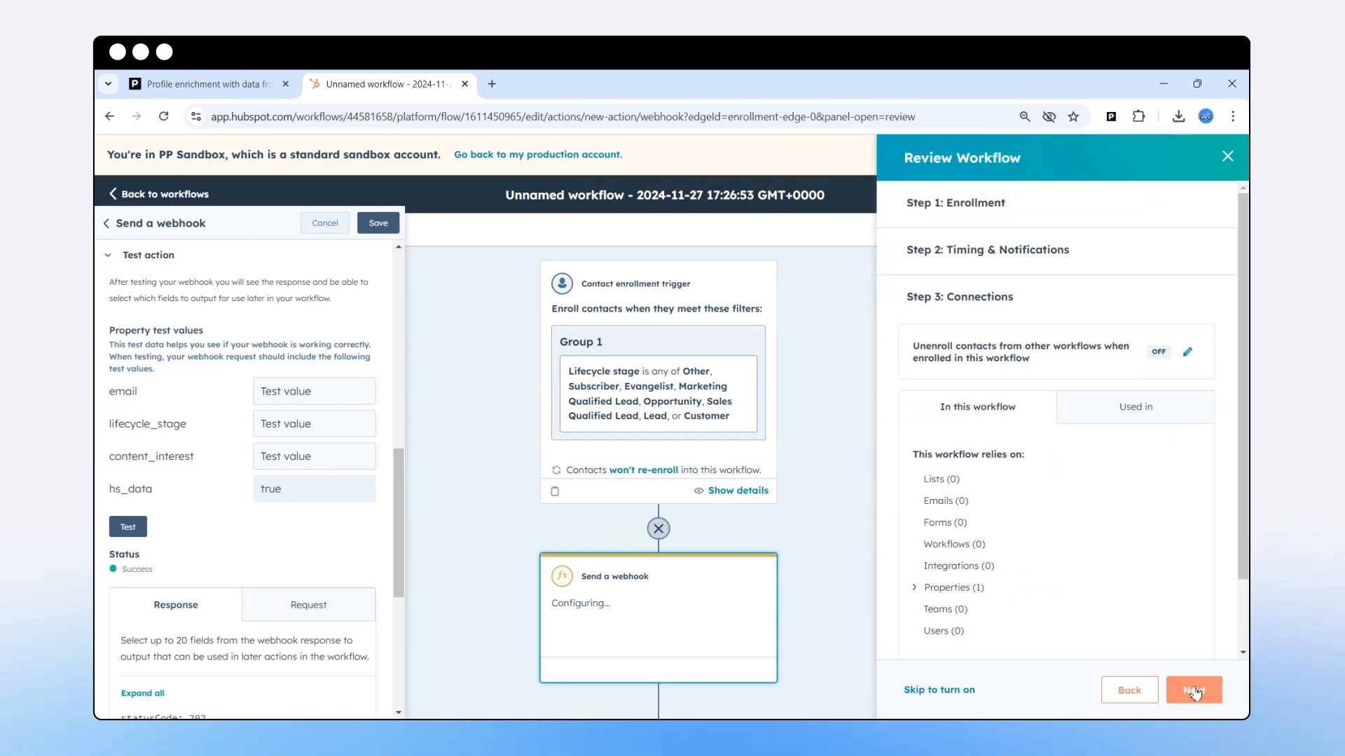
pyautogui.click(1194, 692)
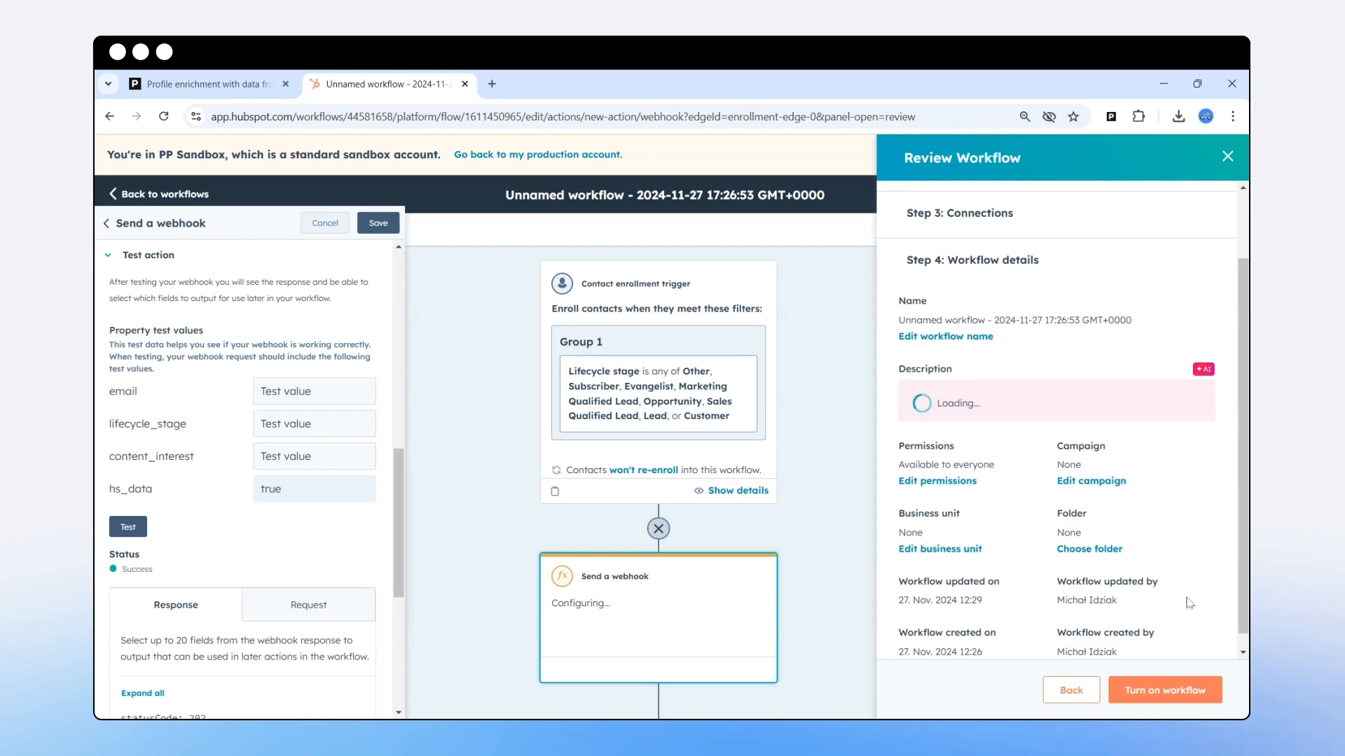
# Turn on the workflow after saving pending changes, then go back to the workflows list.
pyautogui.click(1150, 690)
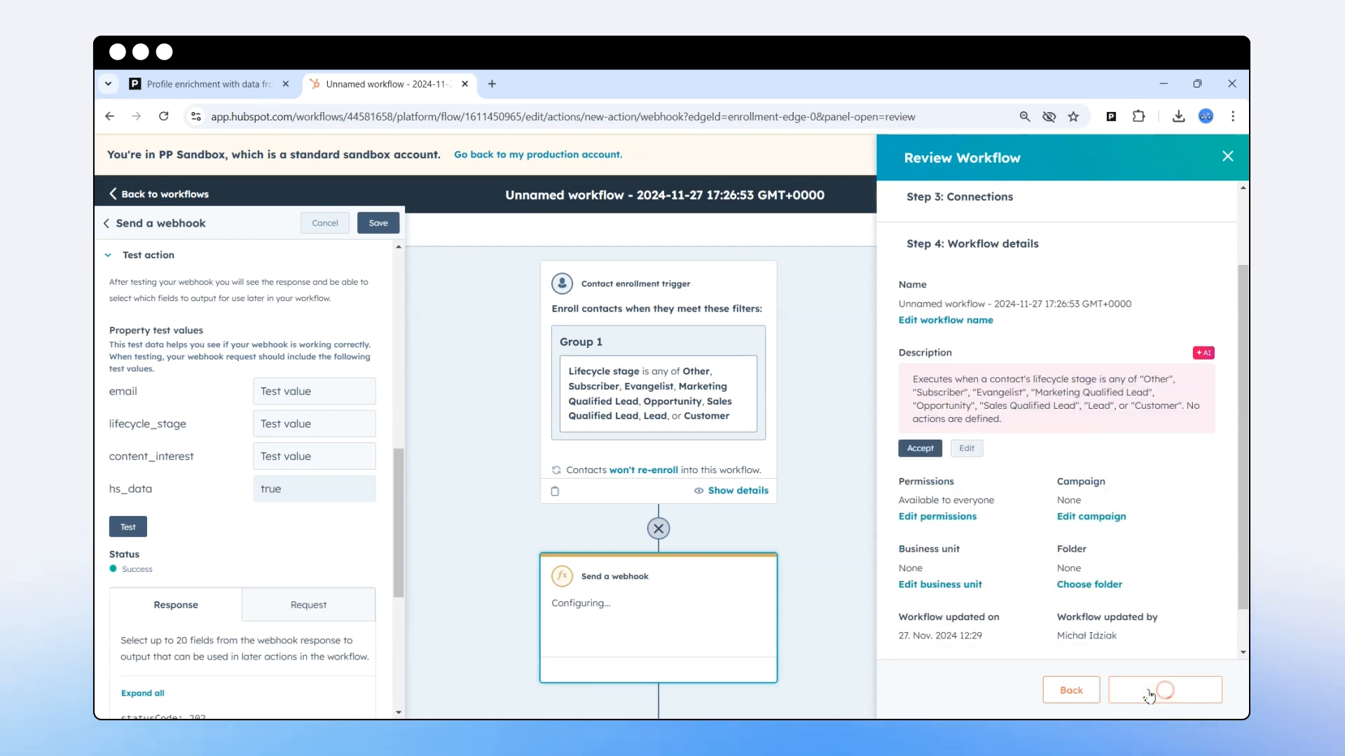
pyautogui.click(379, 227)
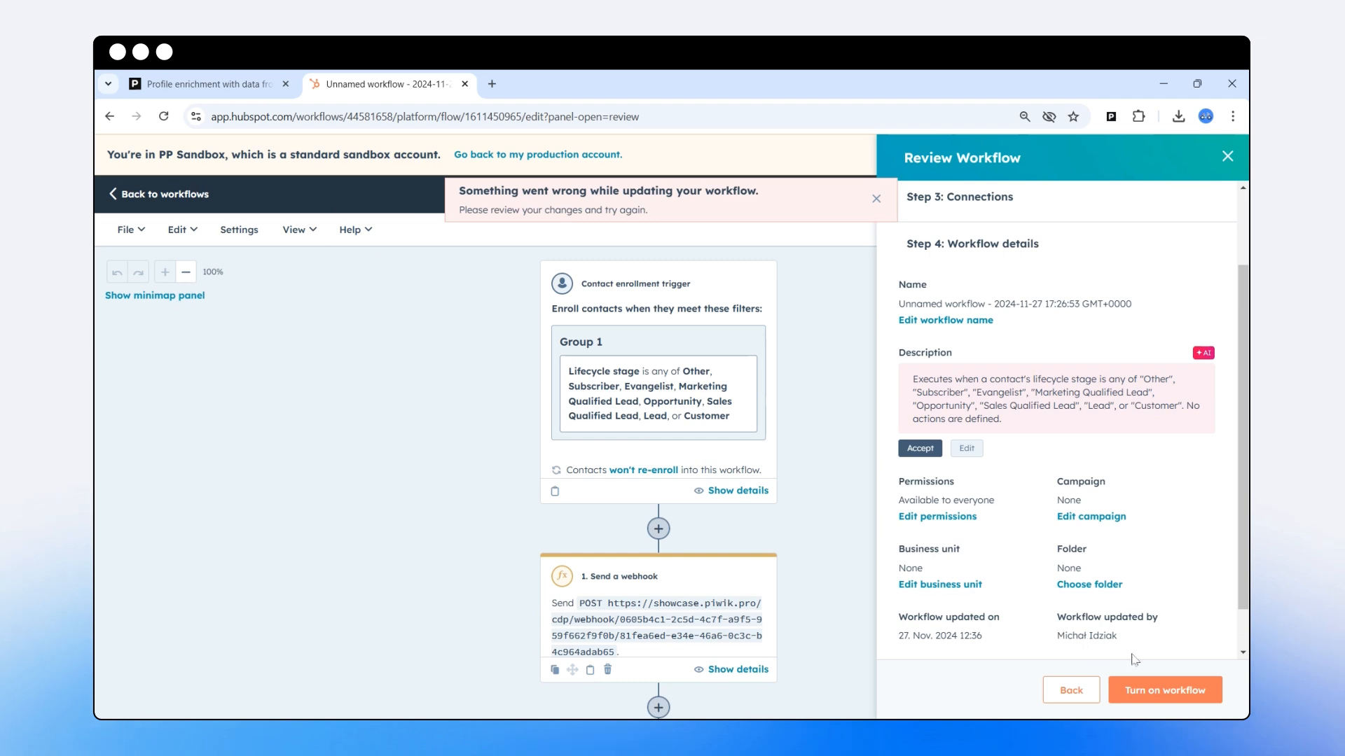
pyautogui.click(1149, 693)
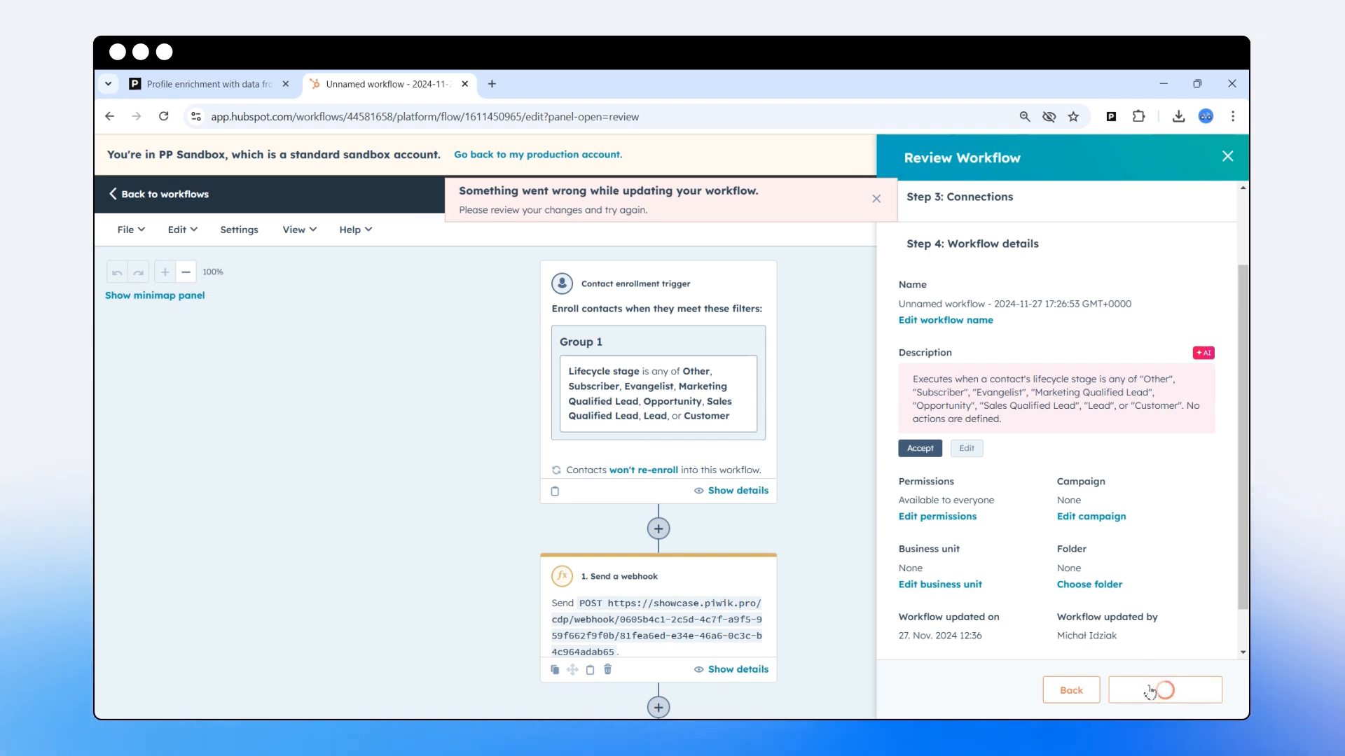
pyautogui.click(168, 194)
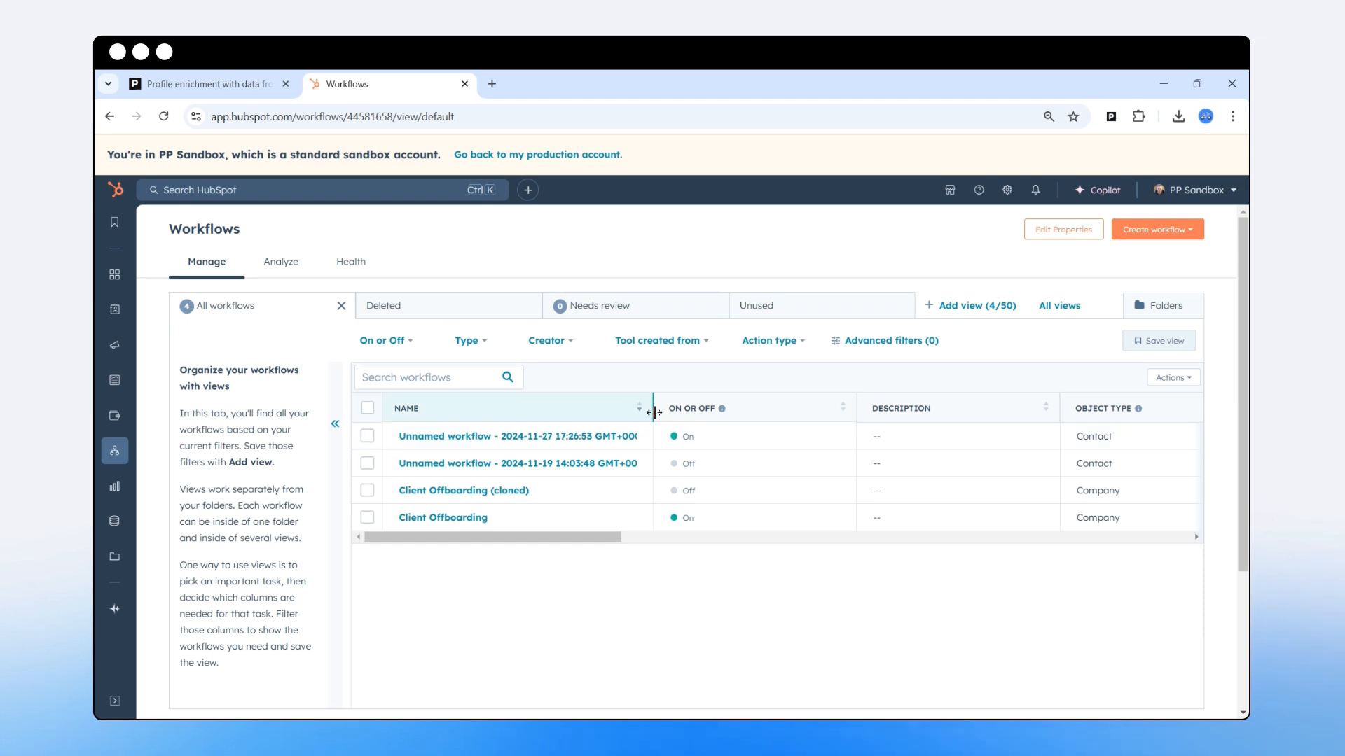
# Start a new contact in CRM Contacts and enter its email, first name and last name.
pyautogui.moveTo(115, 309)
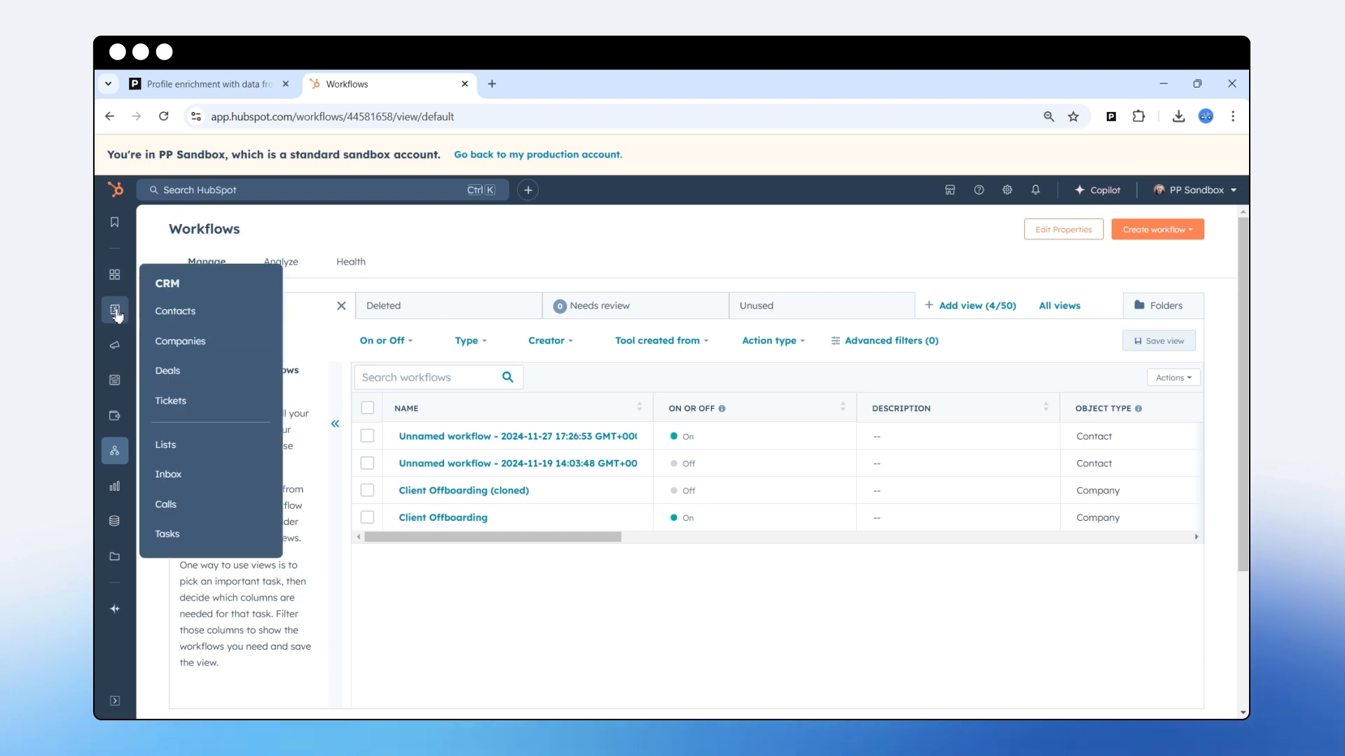
pyautogui.click(180, 311)
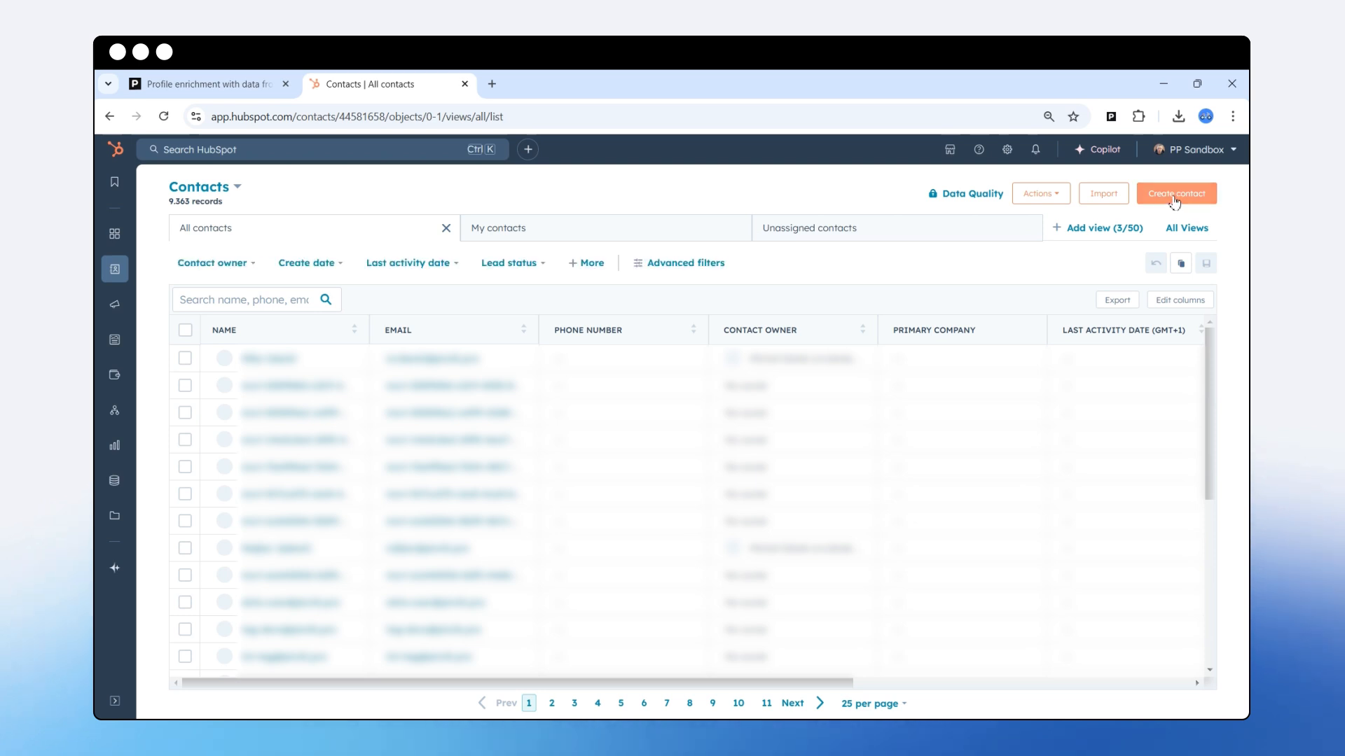
pyautogui.click(1174, 200)
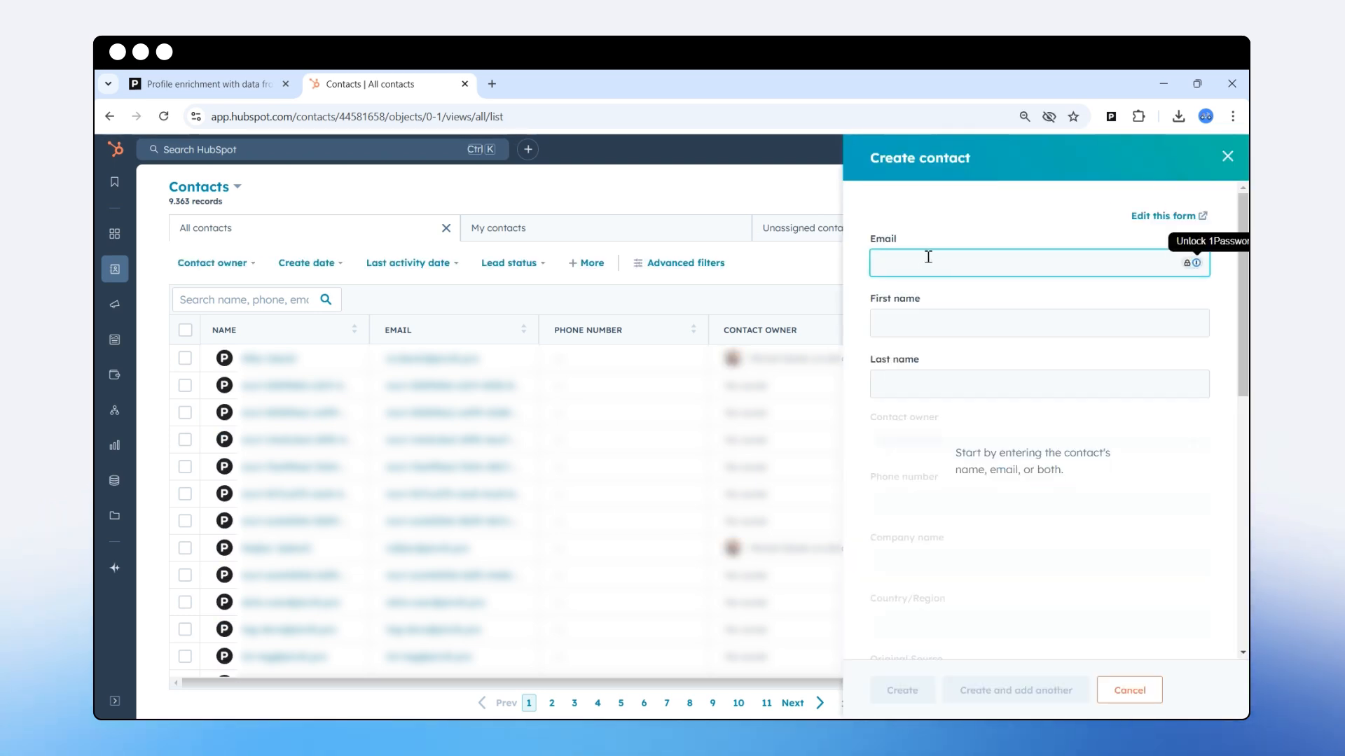
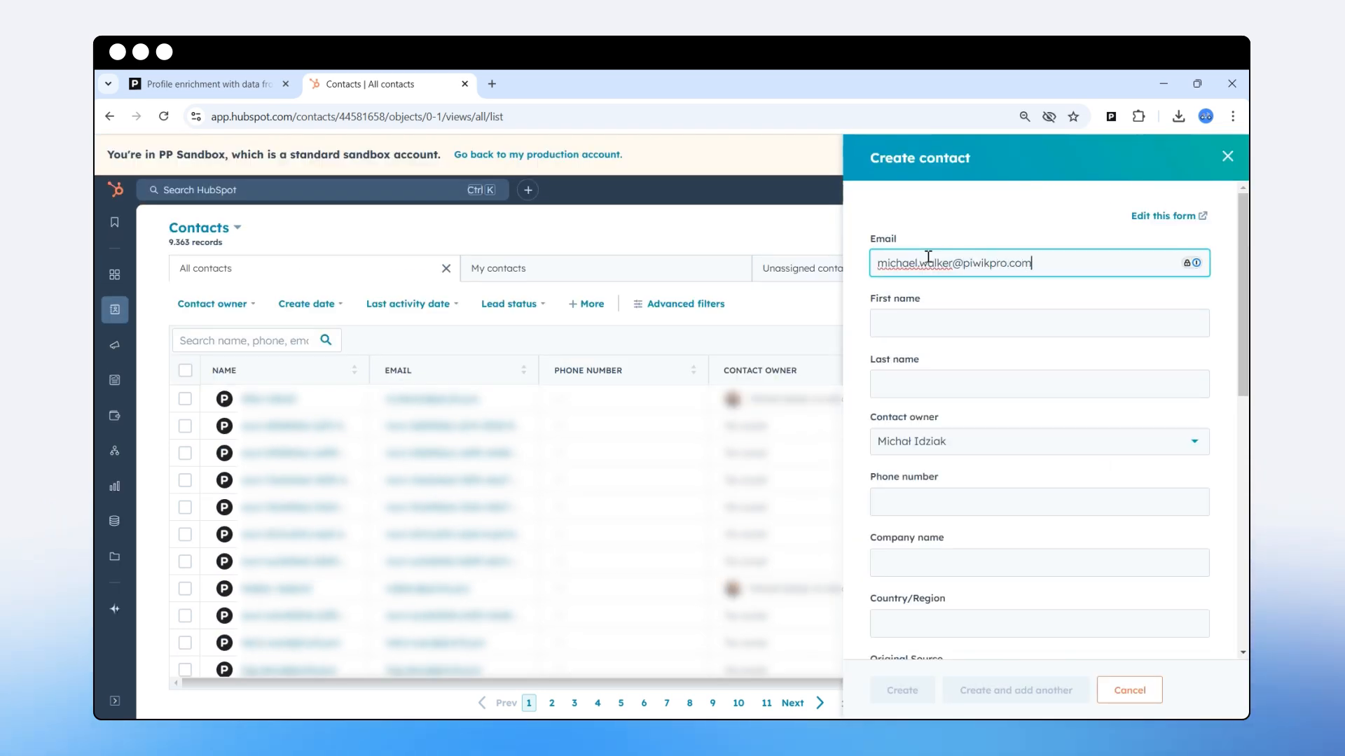
pyautogui.click(948, 319)
pyautogui.click(946, 378)
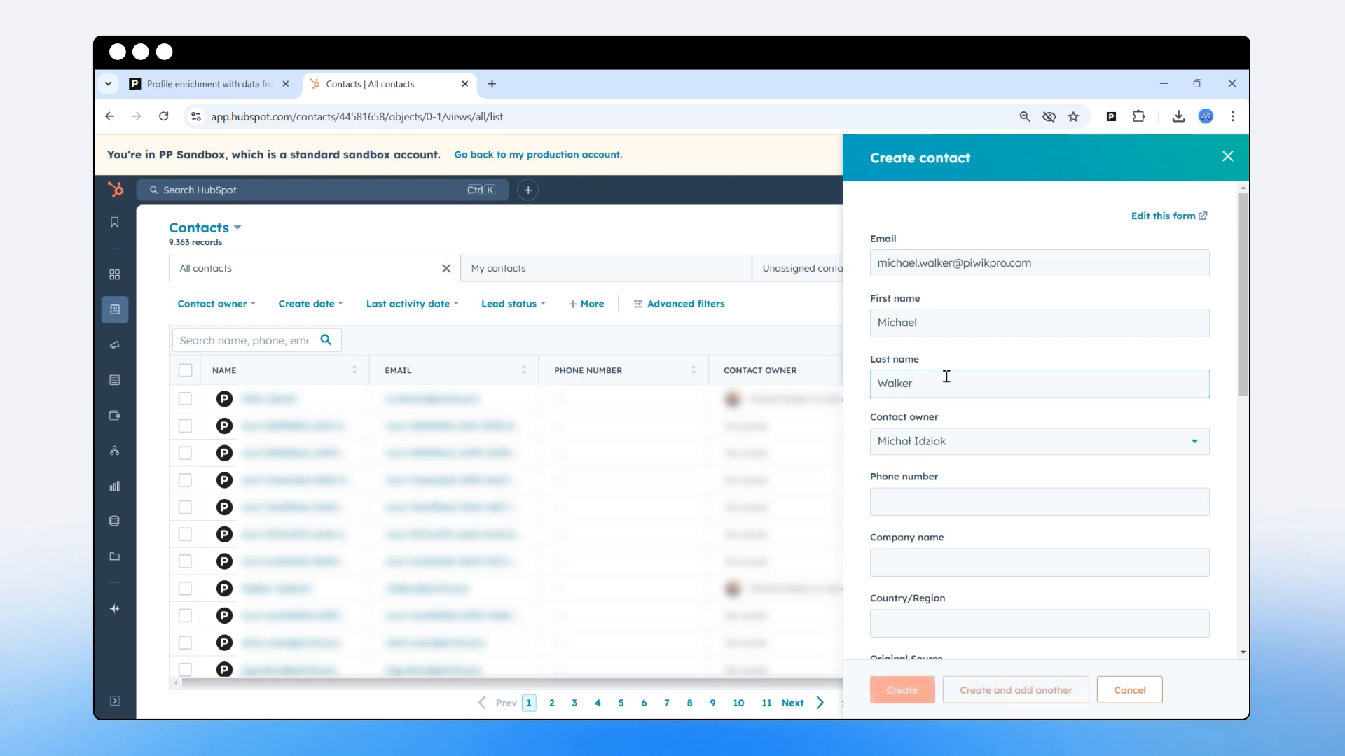
# Set content_interest to 'blue widget' and create the contact.
pyautogui.scroll(-8, 947, 376)
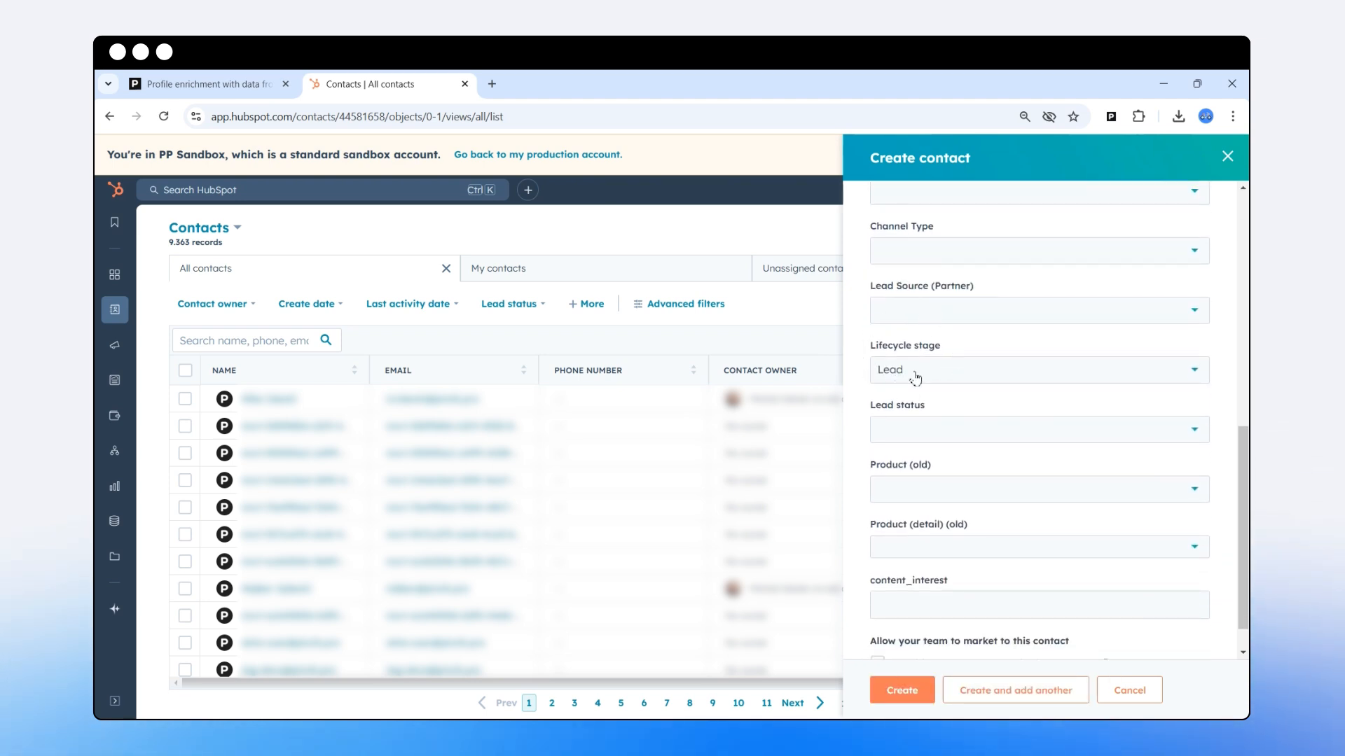
pyautogui.scroll(-1, 932, 375)
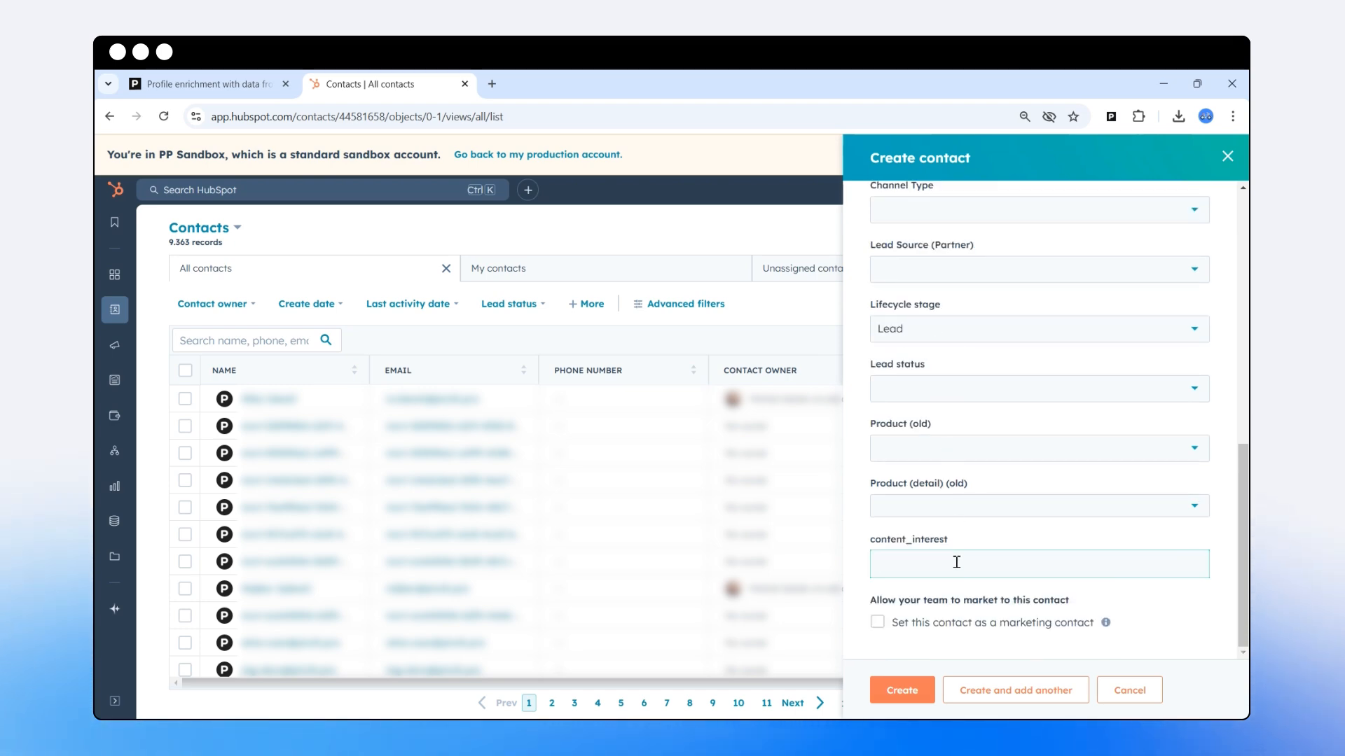
pyautogui.write('blue w')
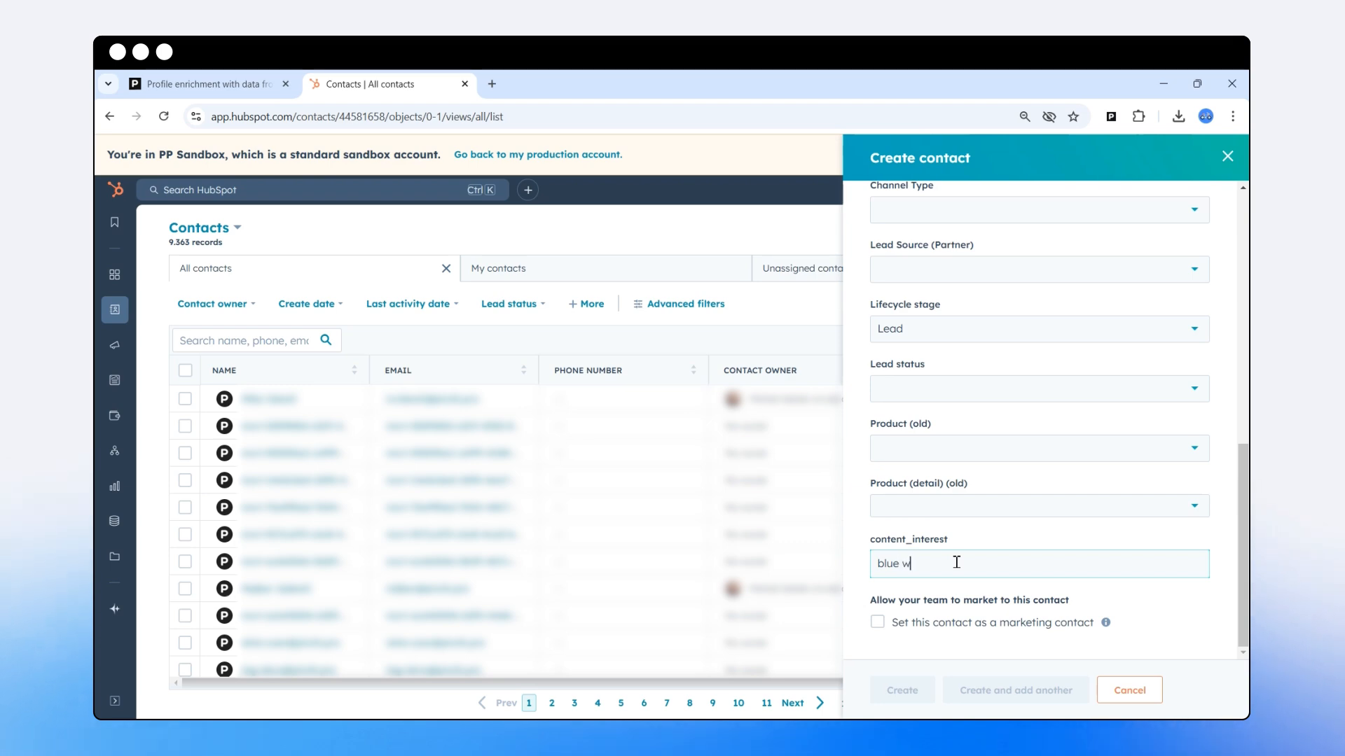
pyautogui.write('idget')
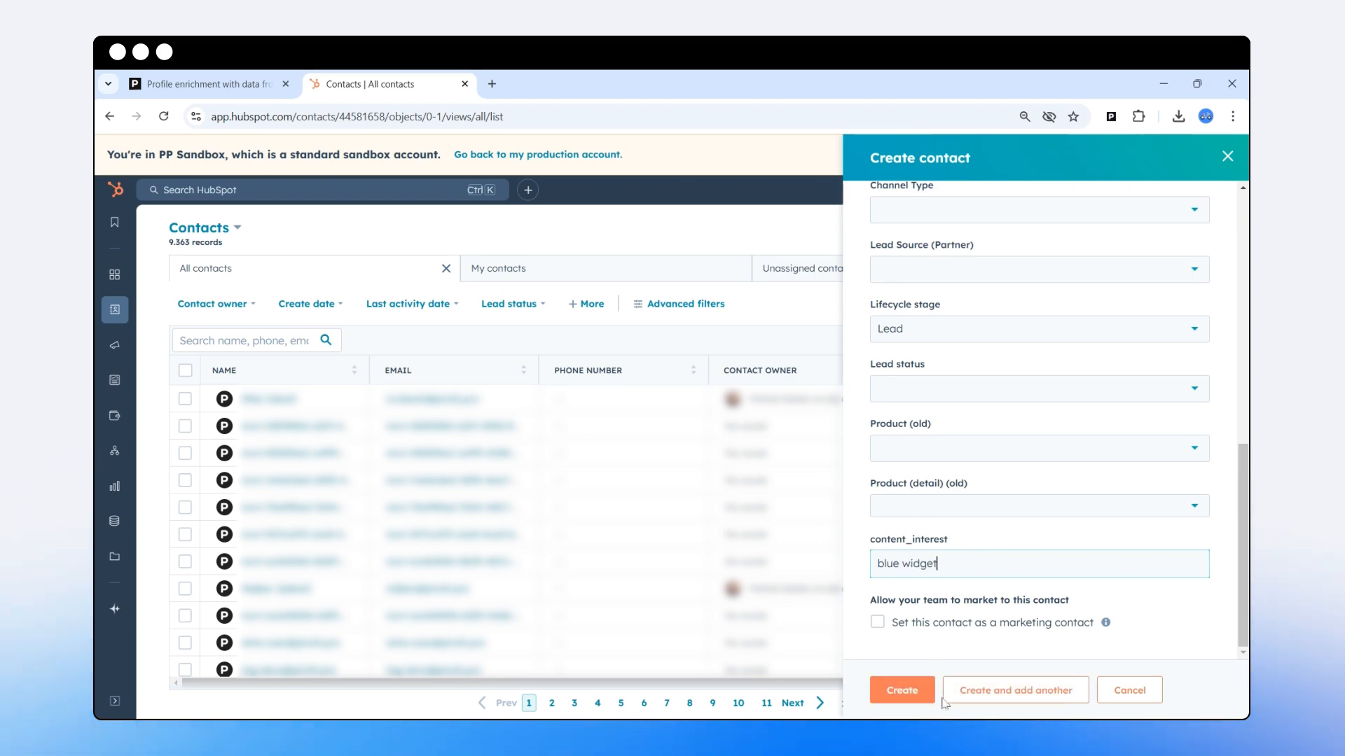
pyautogui.click(903, 692)
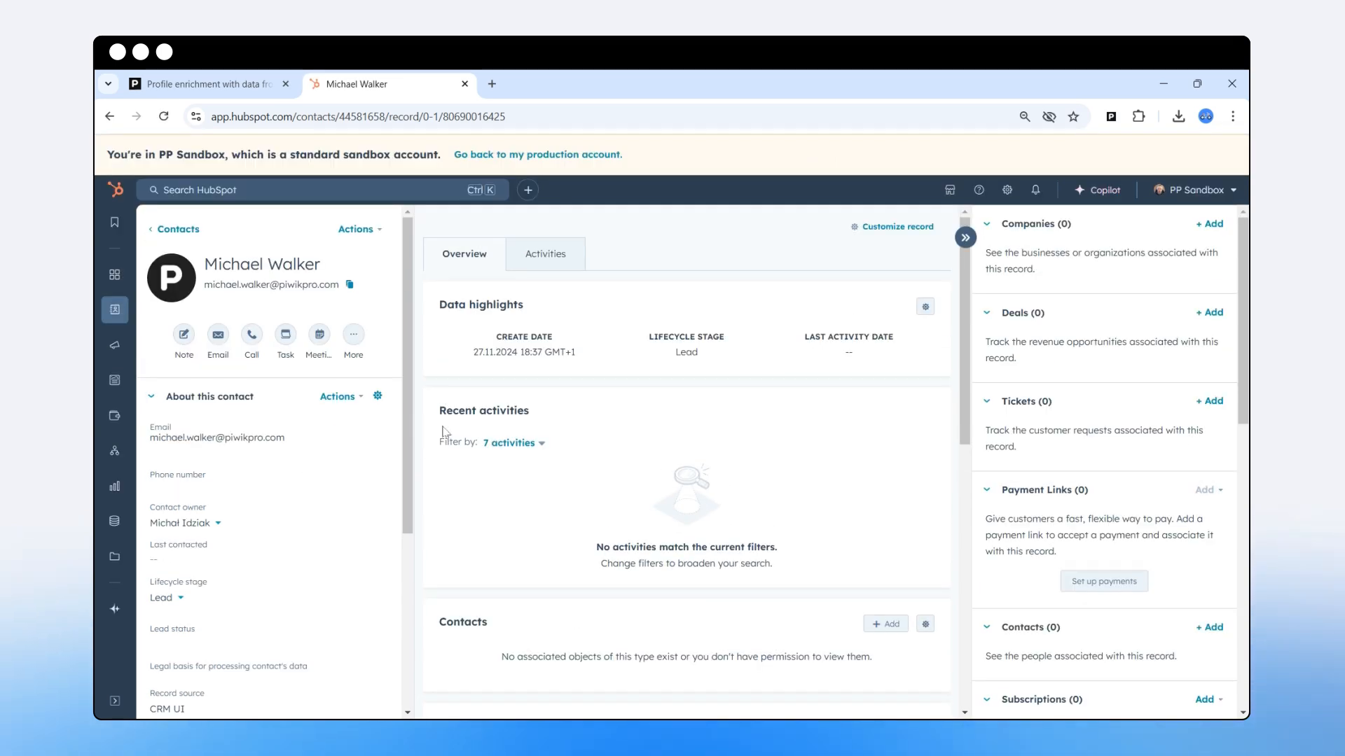
# Refresh the Piwik PRO HubSpot import statistics to pick up the new import.
pyautogui.click(194, 86)
pyautogui.scroll(5, 665, 364)
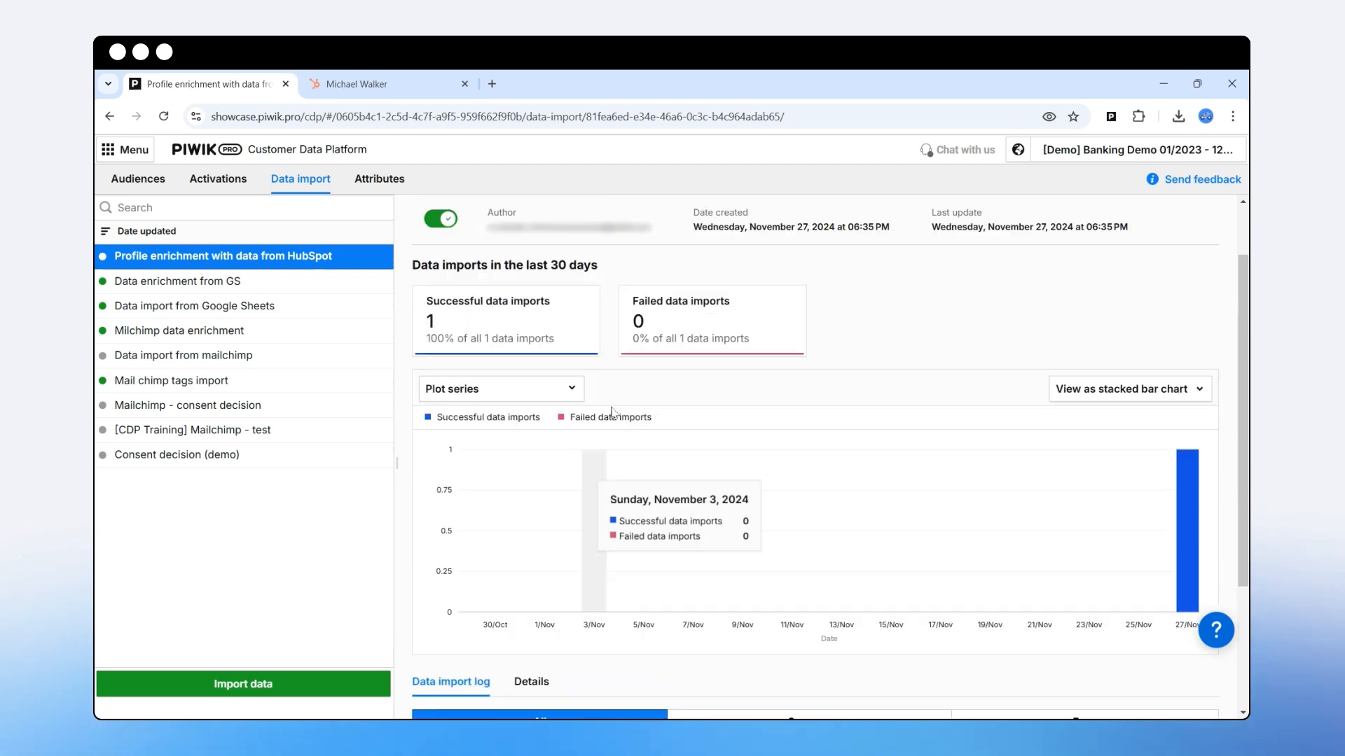
pyautogui.scroll(-1, 648, 500)
pyautogui.scroll(-3, 648, 499)
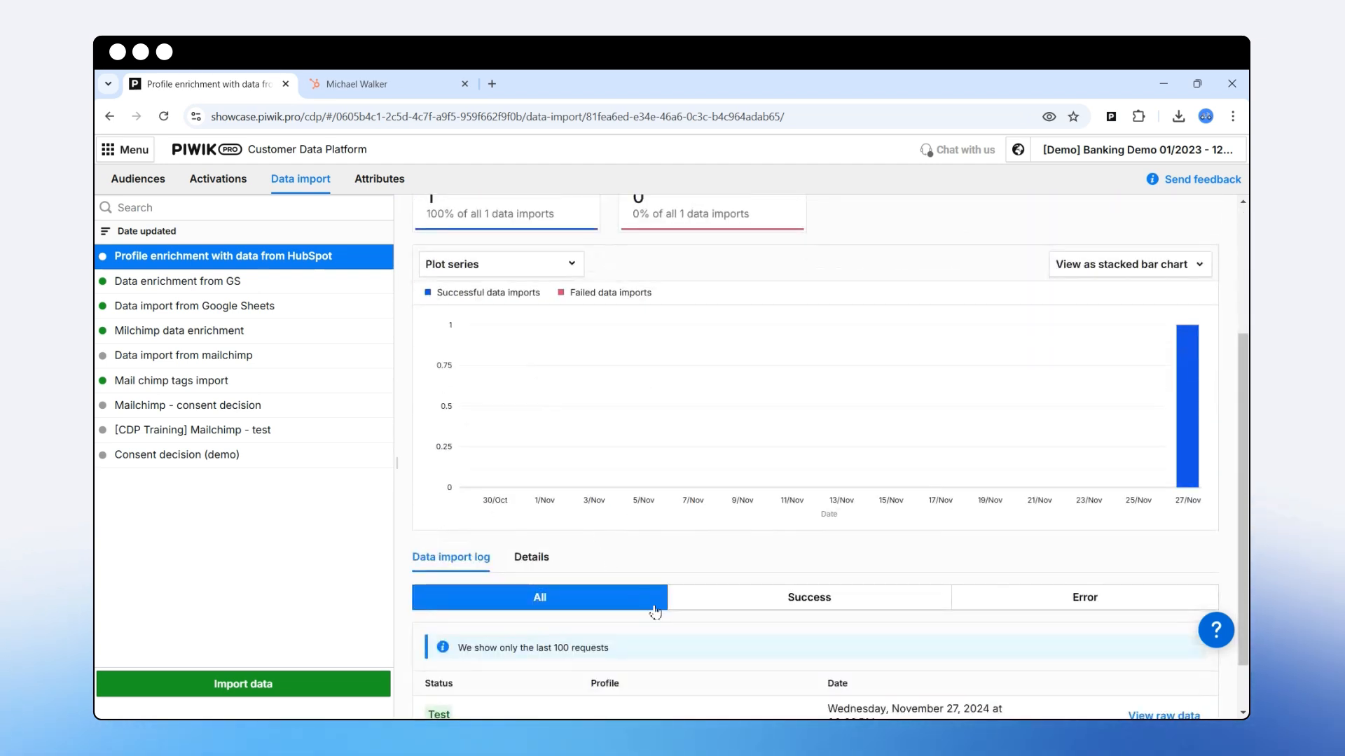
pyautogui.scroll(4, 663, 444)
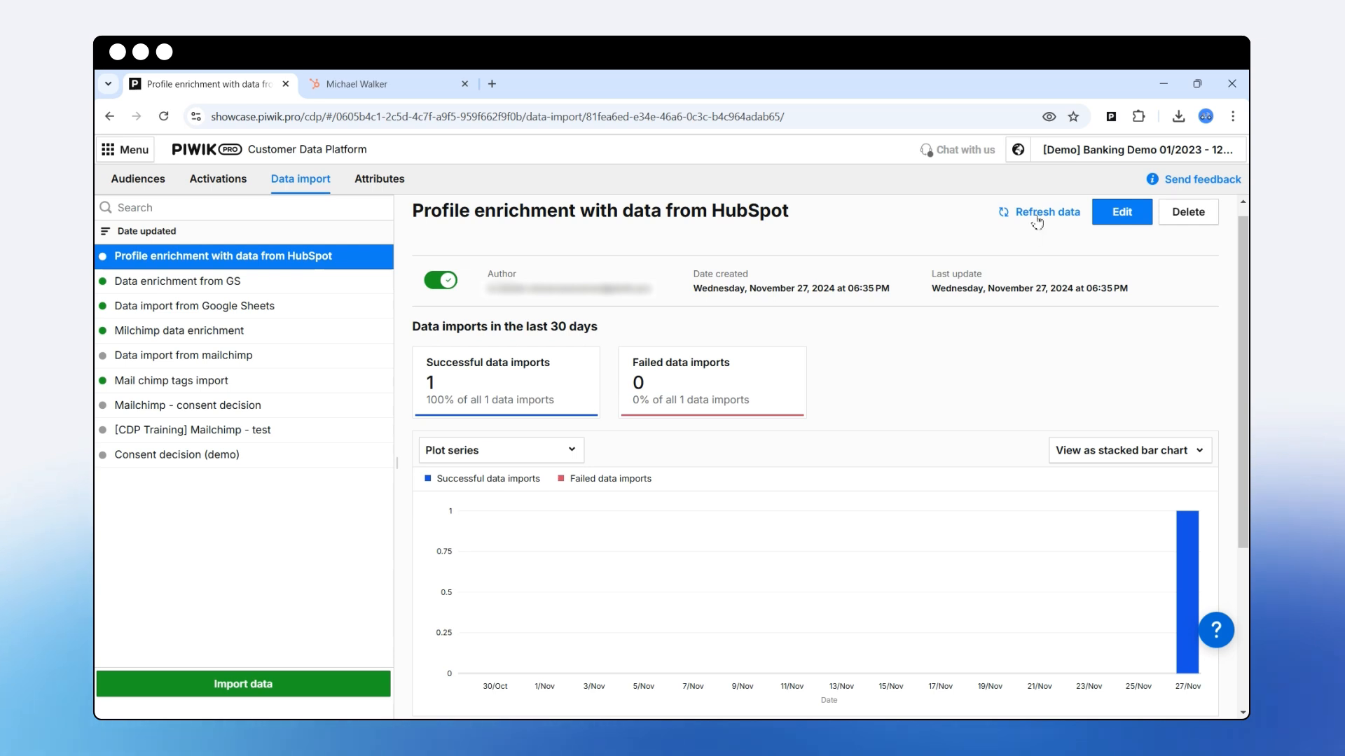
pyautogui.click(1039, 214)
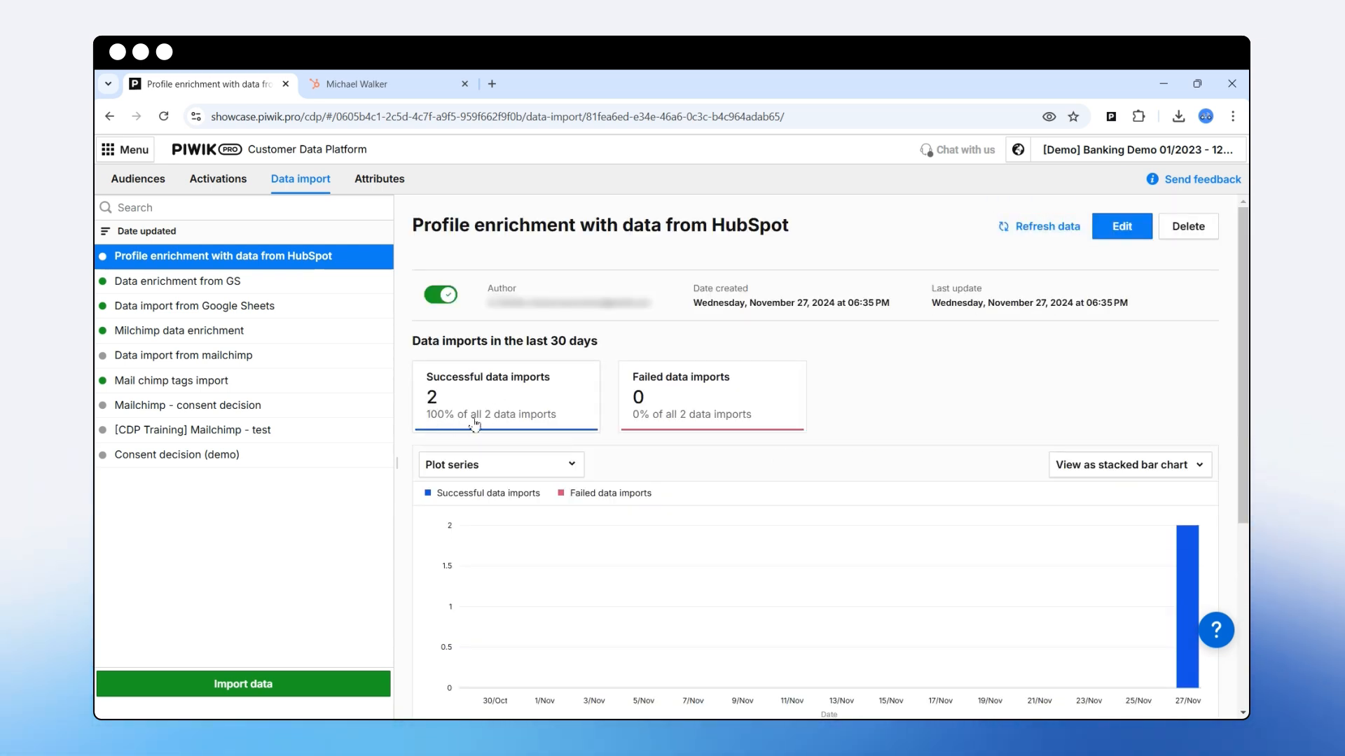
# Open the imported contact's profile showing Lifecycle stage lead, Content interest blue widget, HubSpot data Yes.
pyautogui.scroll(-4, 491, 420)
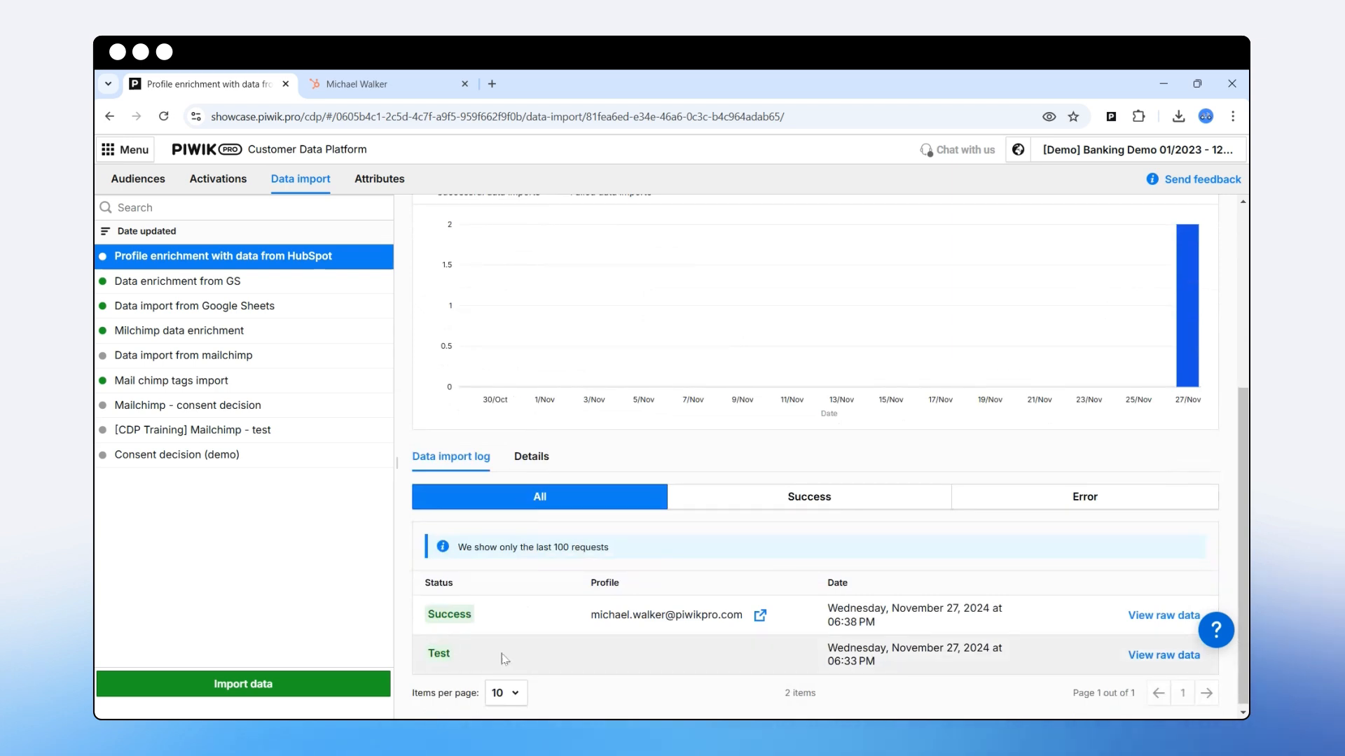
pyautogui.click(760, 617)
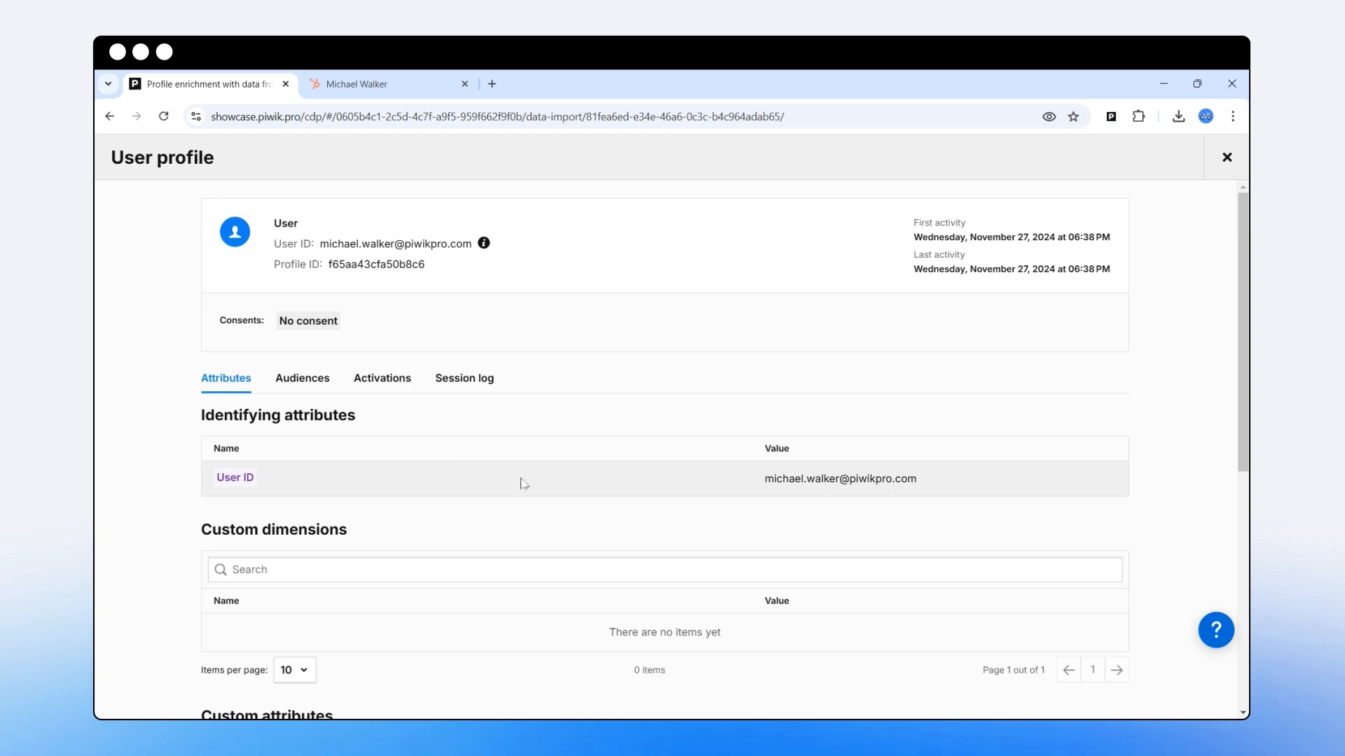
pyautogui.scroll(-1, 700, 462)
pyautogui.scroll(-5, 364, 427)
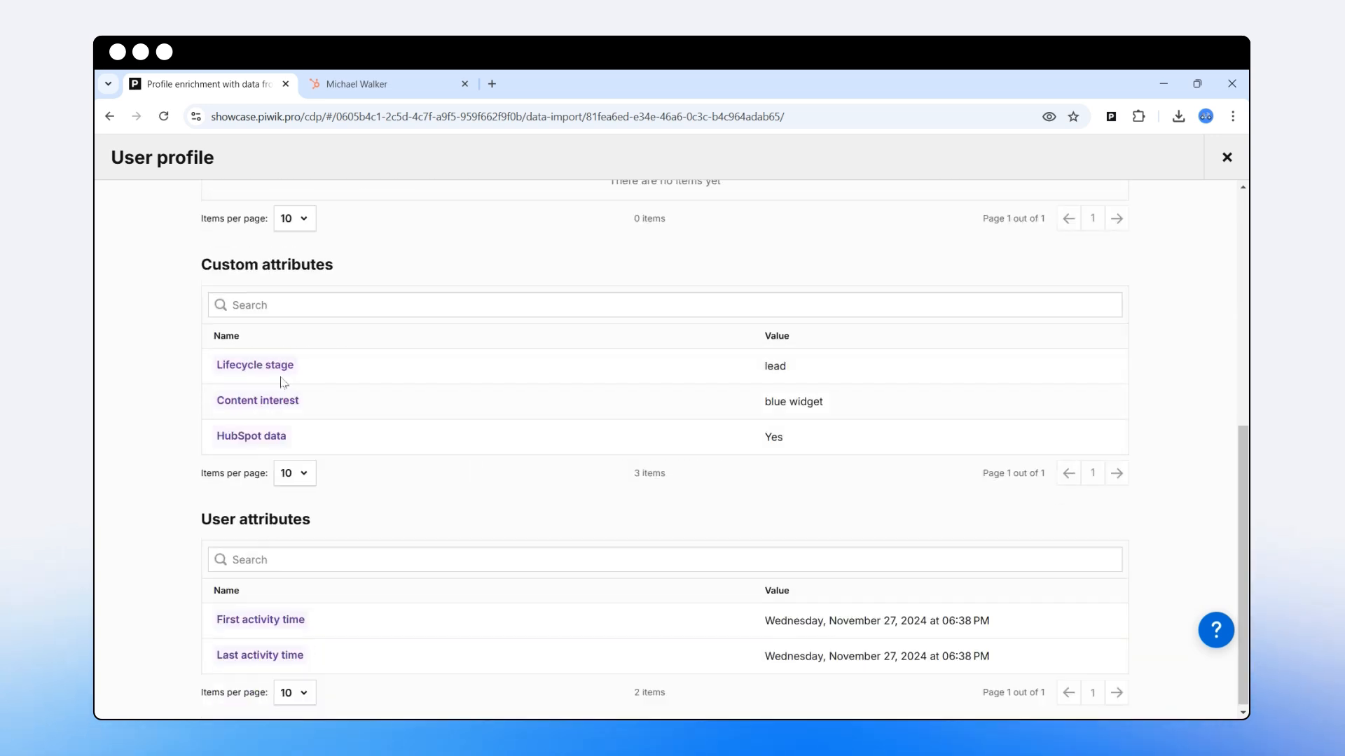